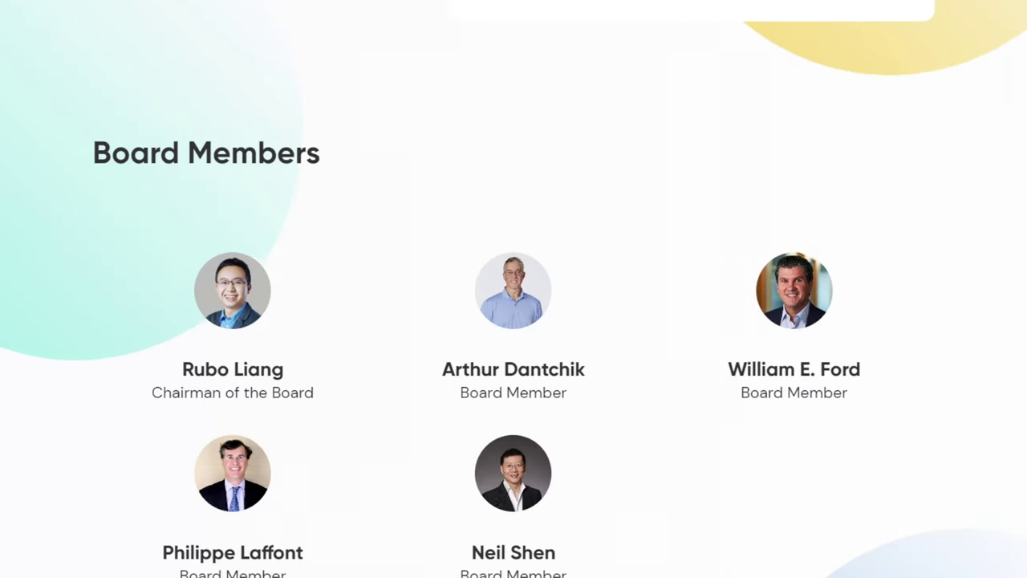
pyautogui.scroll(-4, 514, 289)
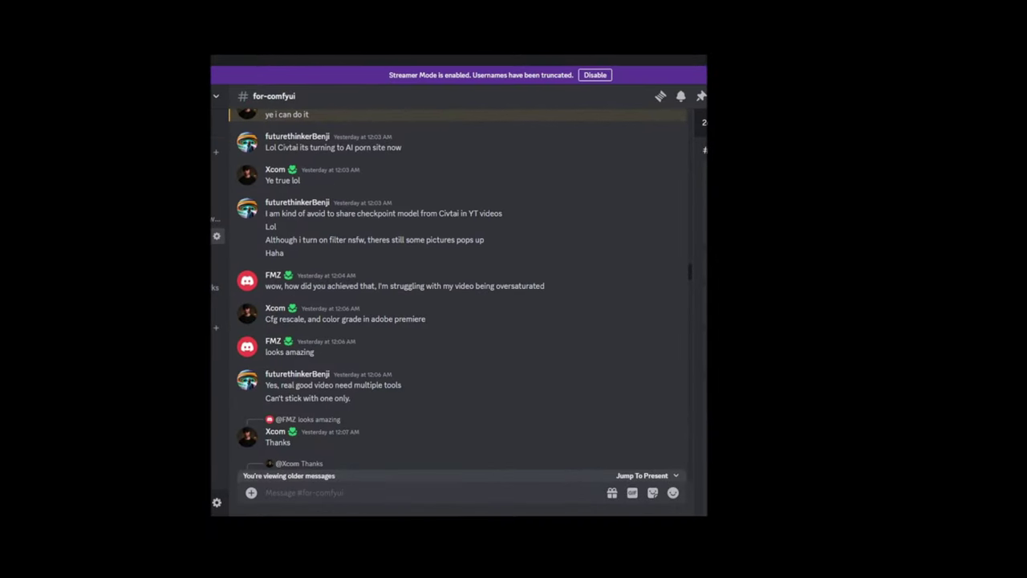
# - Scroll down the ByteDance page toward the AnimateDiff-Lightning model card on Hugging Face
pyautogui.scroll(-10, 457, 288)
pyautogui.scroll(-10, 457, 289)
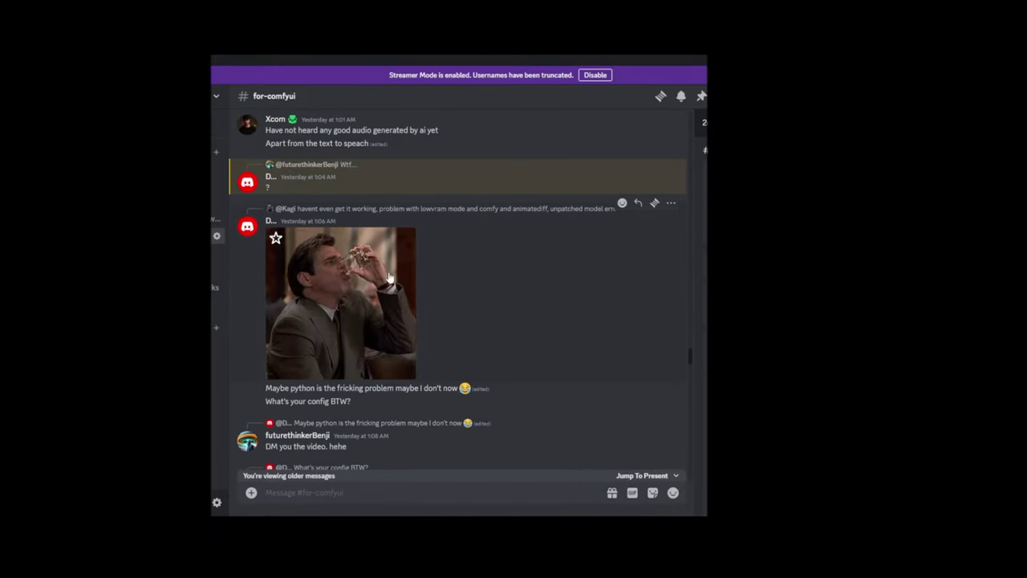
pyautogui.scroll(-5, 458, 289)
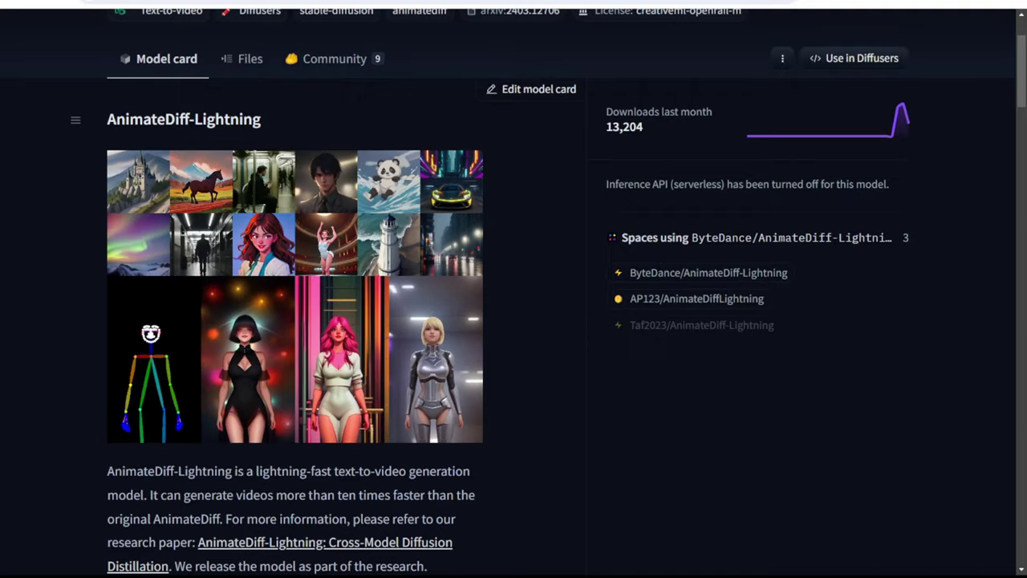
pyautogui.scroll(-3, 513, 289)
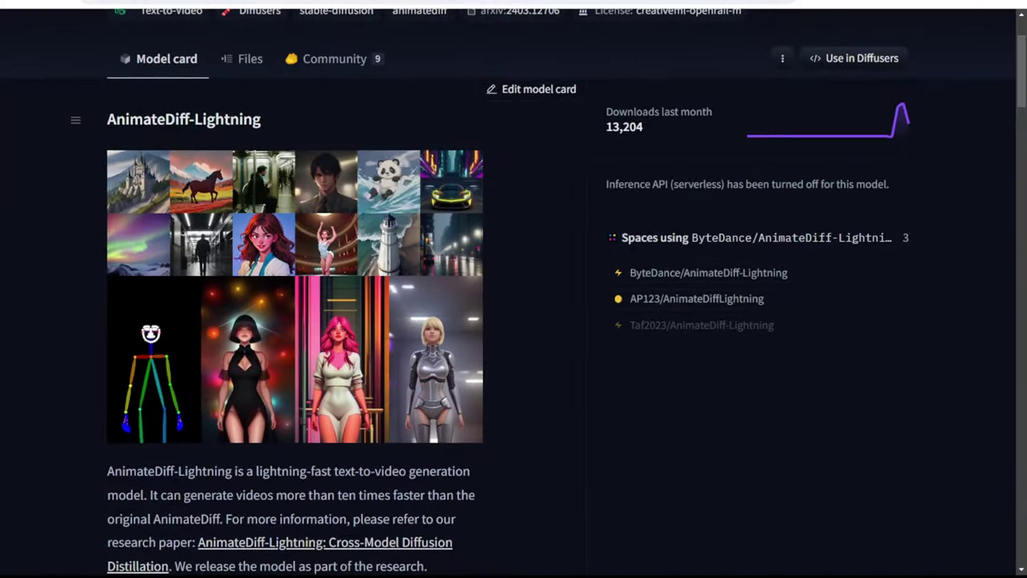
pyautogui.scroll(-3, 513, 321)
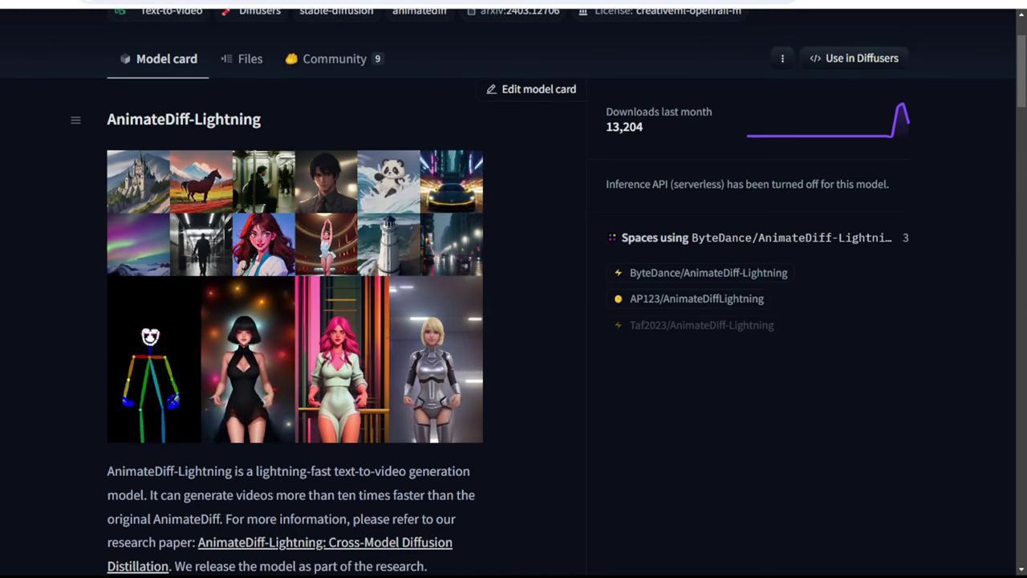
pyautogui.scroll(-3, 513, 321)
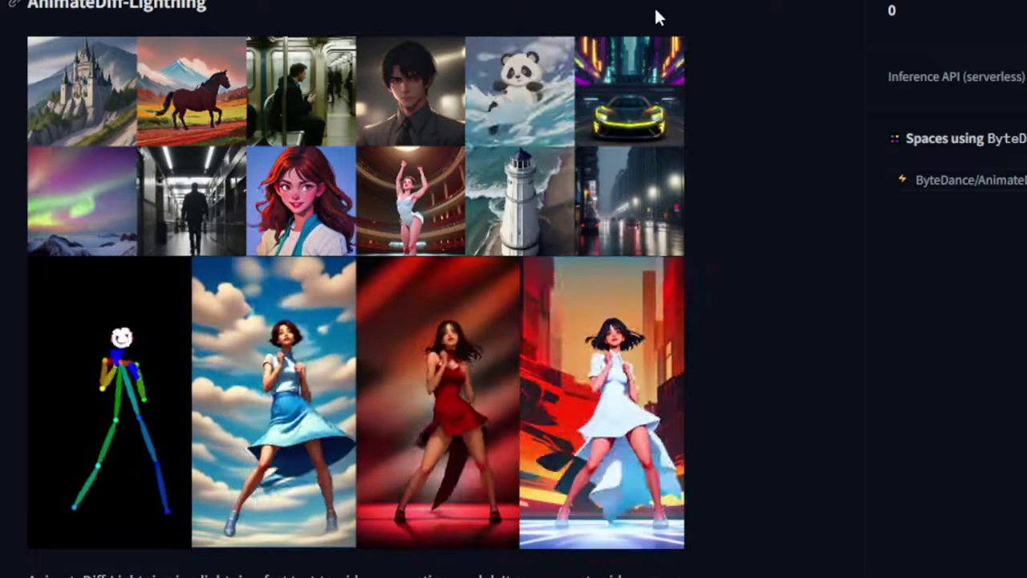
pyautogui.scroll(-3, 630, 107)
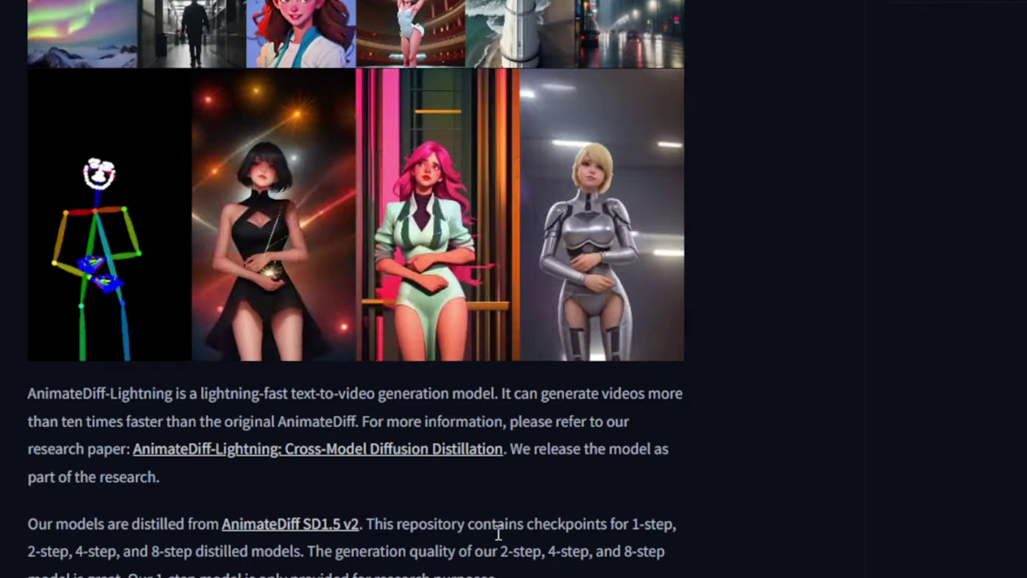
pyautogui.scroll(-1, 497, 534)
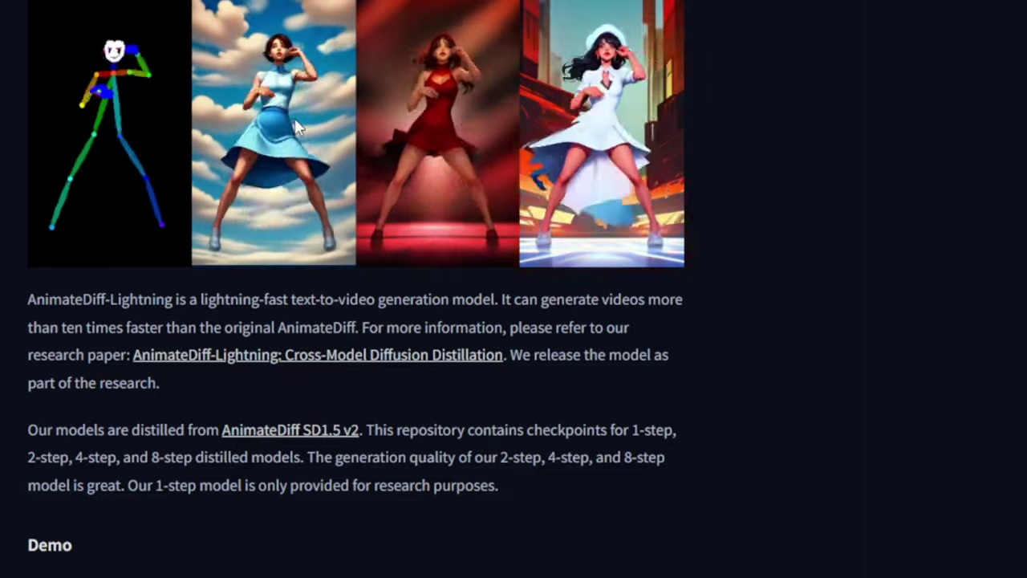
pyautogui.scroll(1, 438, 167)
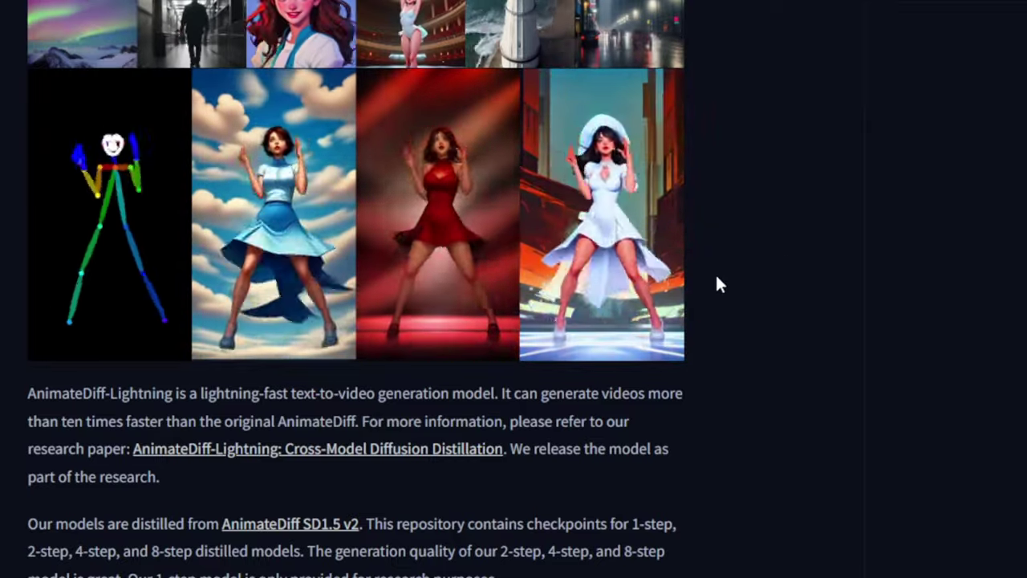
pyautogui.scroll(-1, 717, 276)
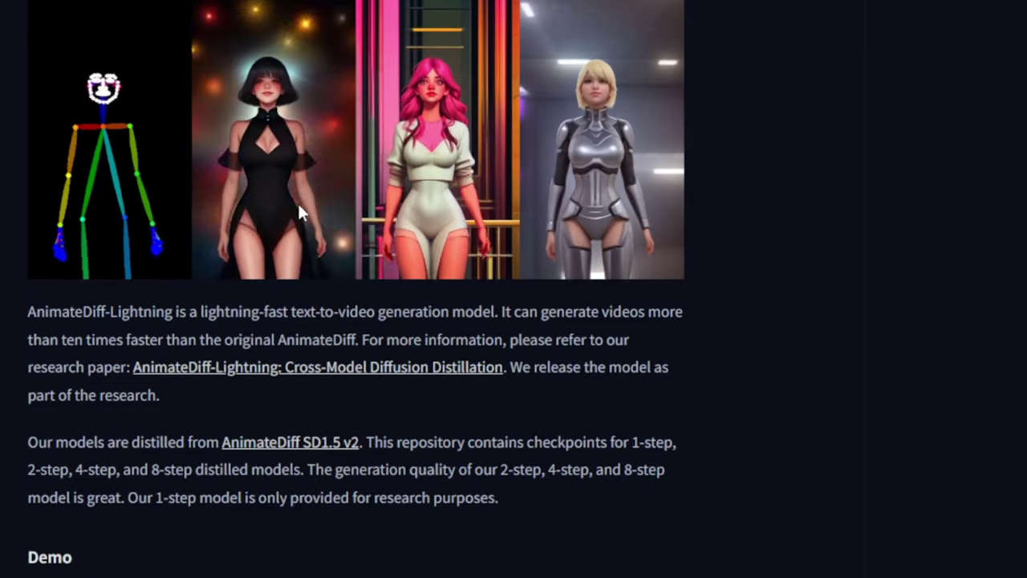
pyautogui.scroll(3, 301, 201)
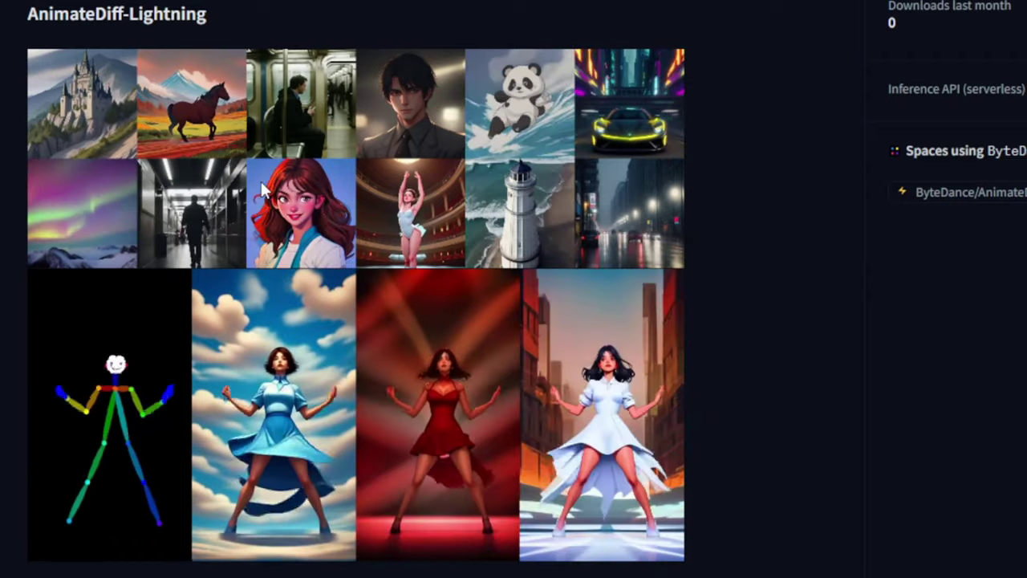
pyautogui.scroll(-7, 281, 172)
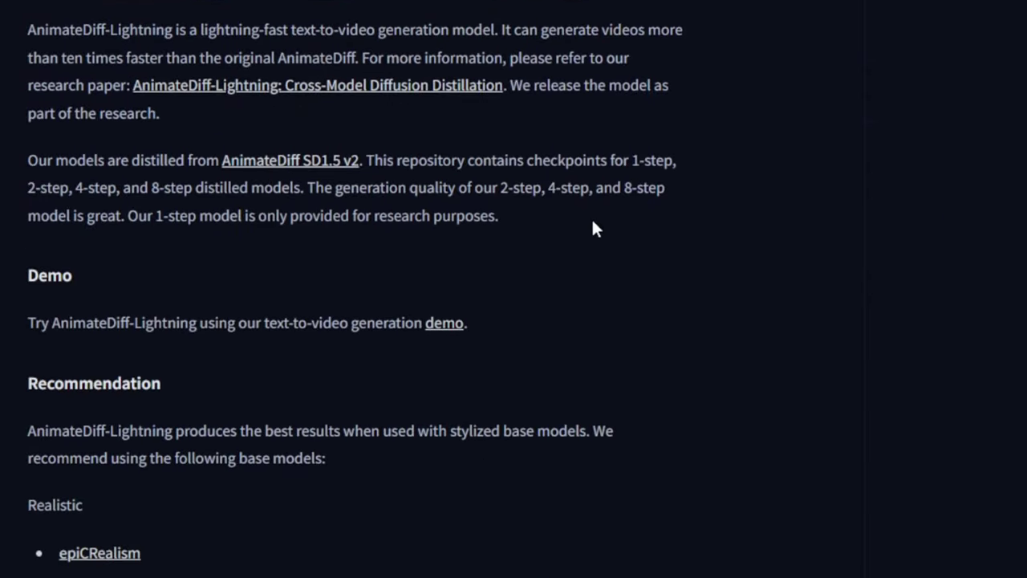
pyautogui.scroll(7, 593, 228)
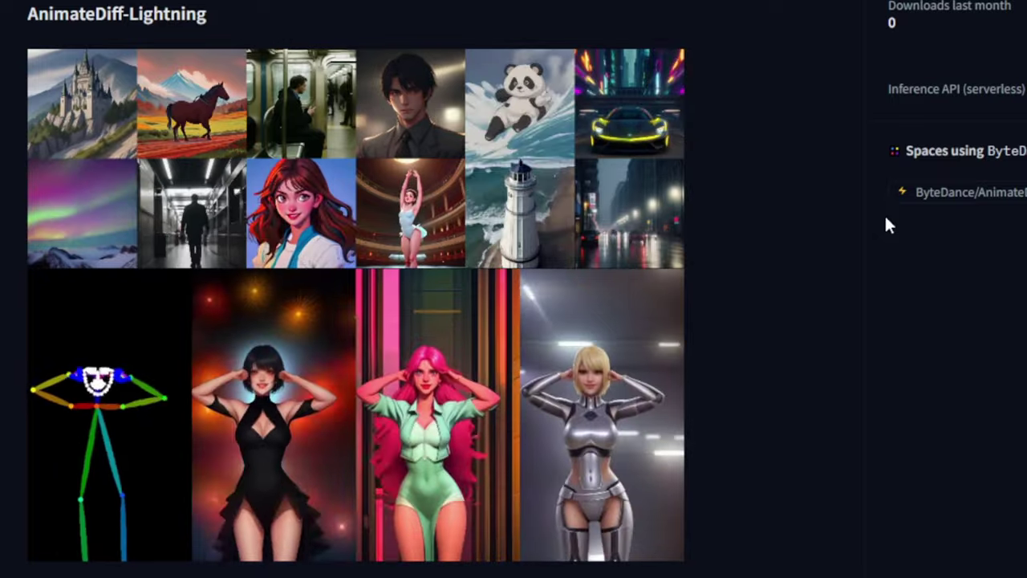
pyautogui.scroll(-5, 885, 217)
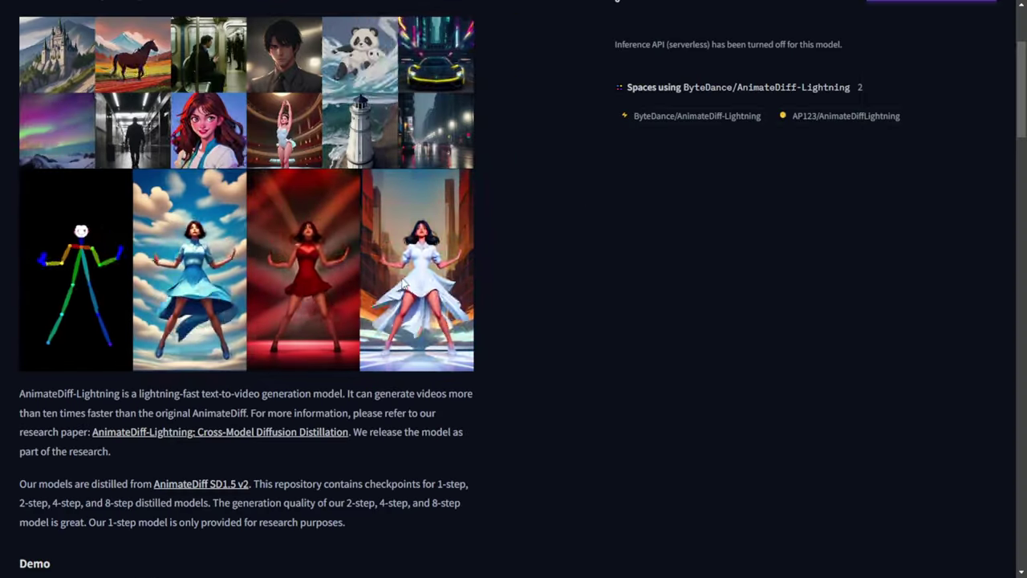
pyautogui.scroll(-1, 423, 313)
pyautogui.scroll(-1, 422, 313)
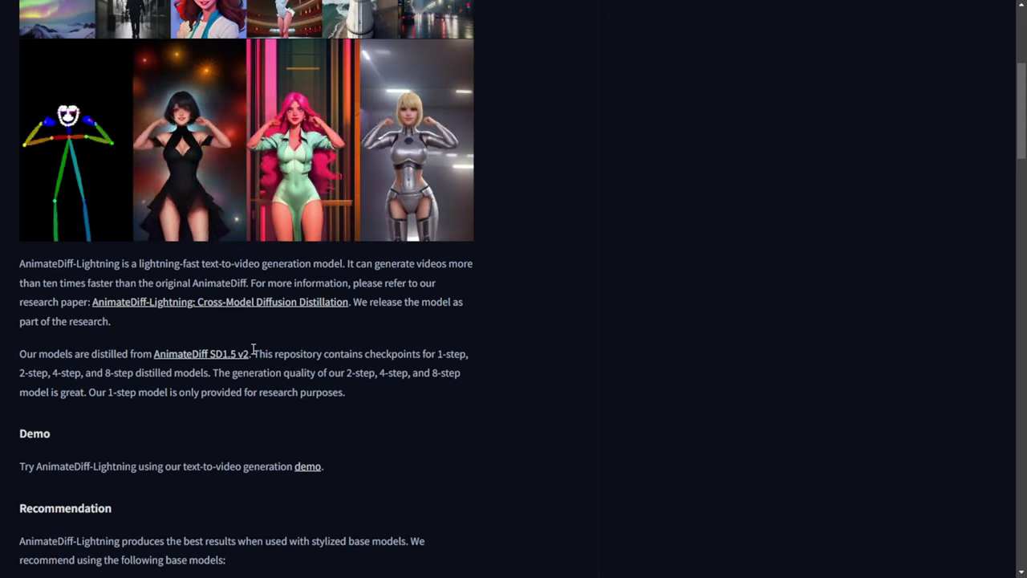
pyautogui.scroll(-1, 336, 385)
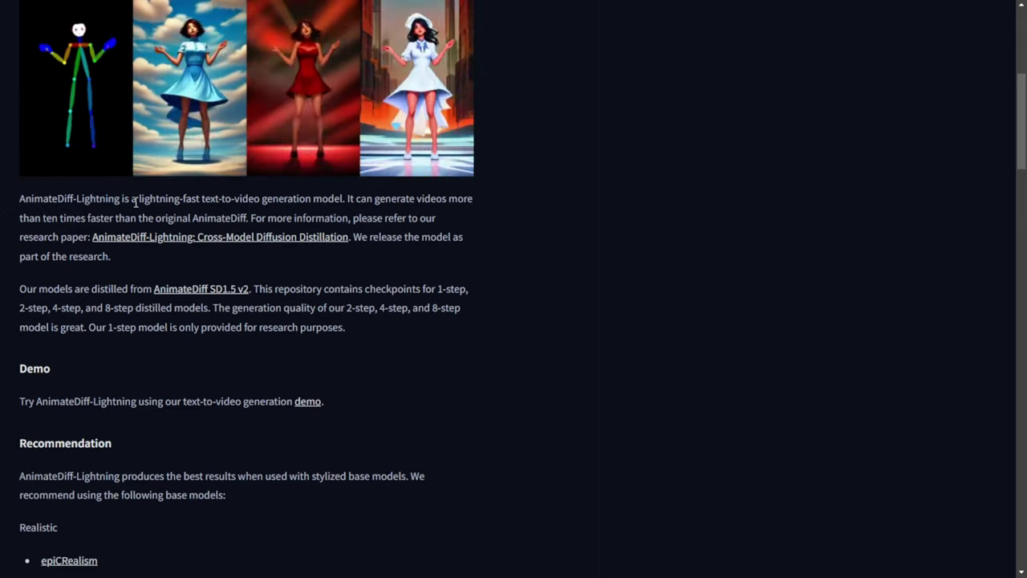
pyautogui.scroll(-3, 259, 155)
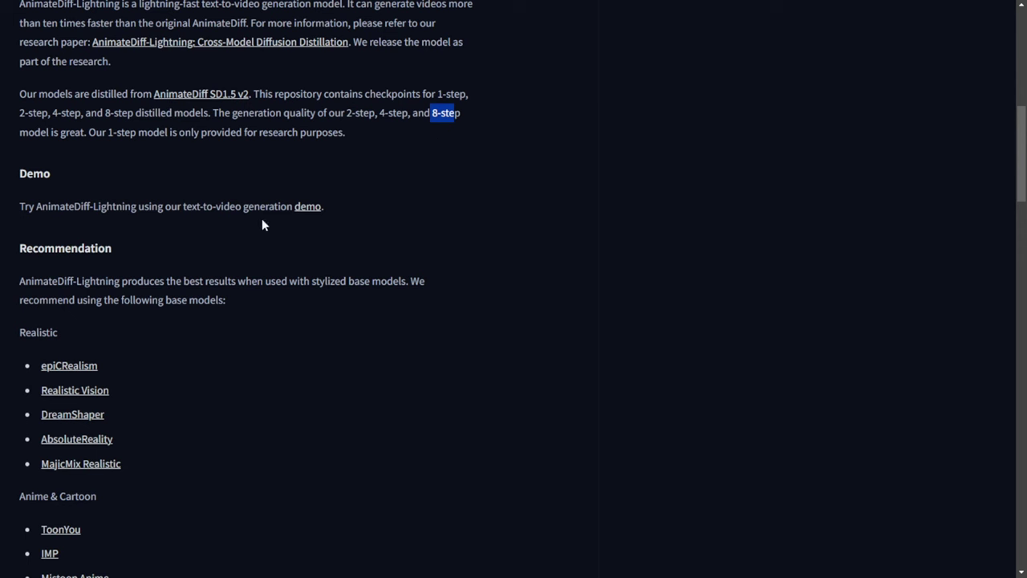
pyautogui.scroll(-3, 260, 223)
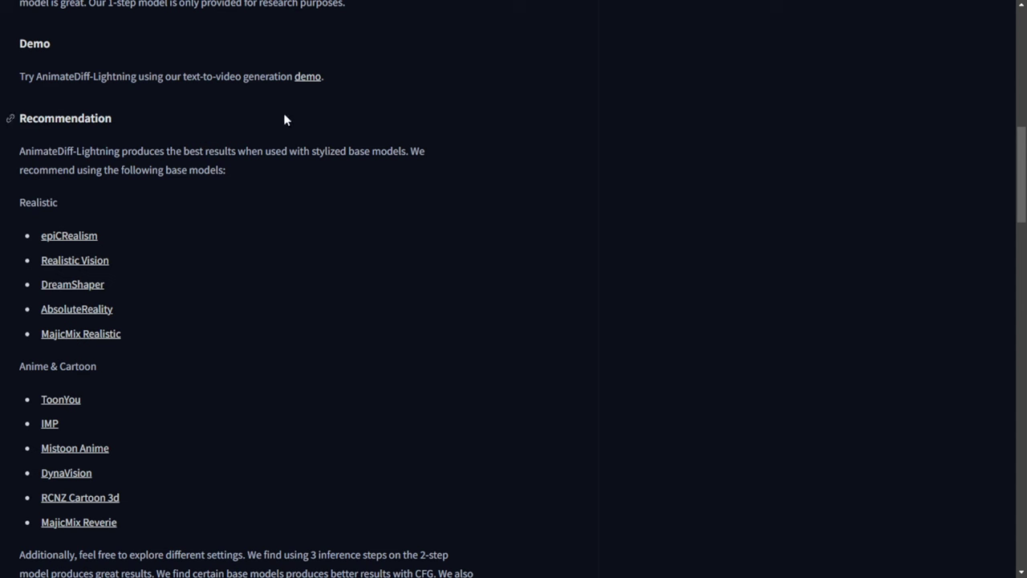
pyautogui.scroll(-1, 285, 119)
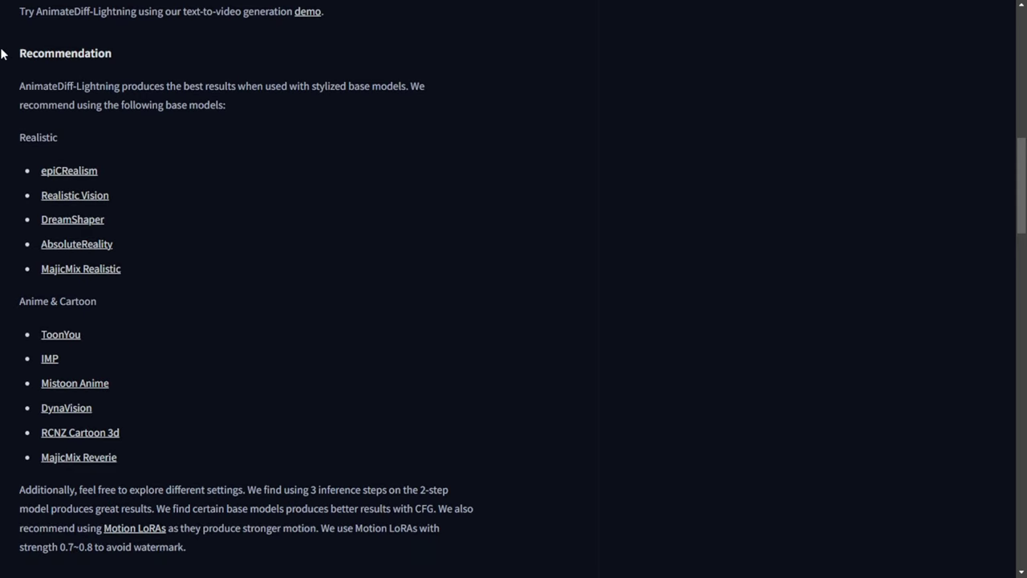
pyautogui.scroll(-3, 184, 393)
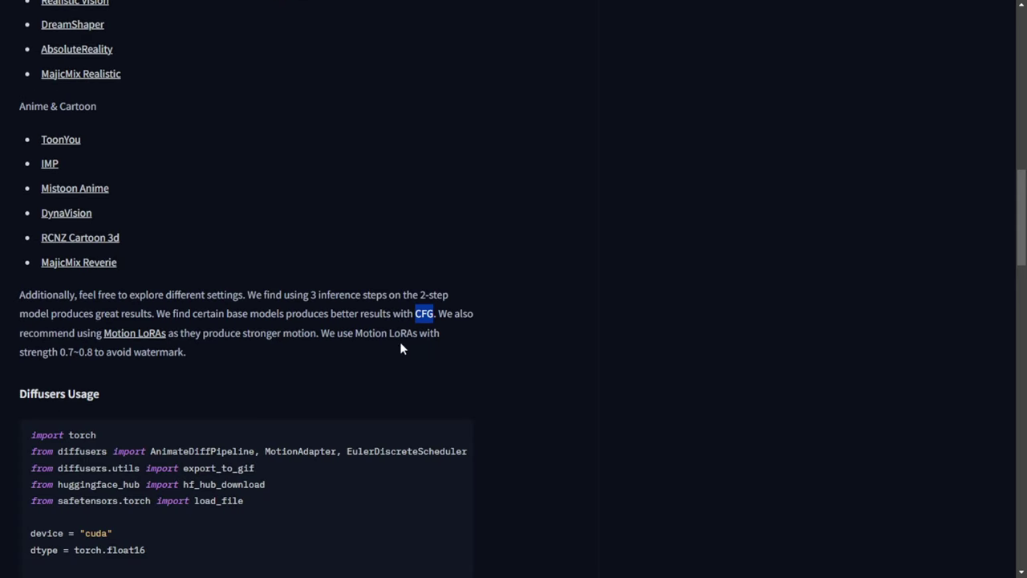
# - Highlight the CFG recommendation sentence and scroll down the model card
pyautogui.moveTo(445, 317); pyautogui.dragTo(476, 324)
pyautogui.scroll(-5, 152, 384)
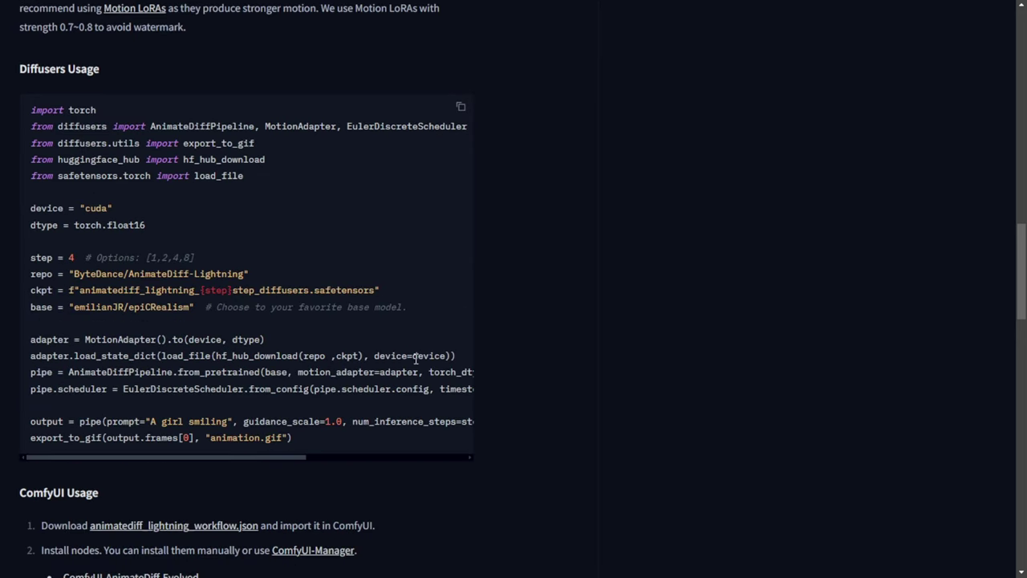
pyautogui.scroll(-2, 346, 346)
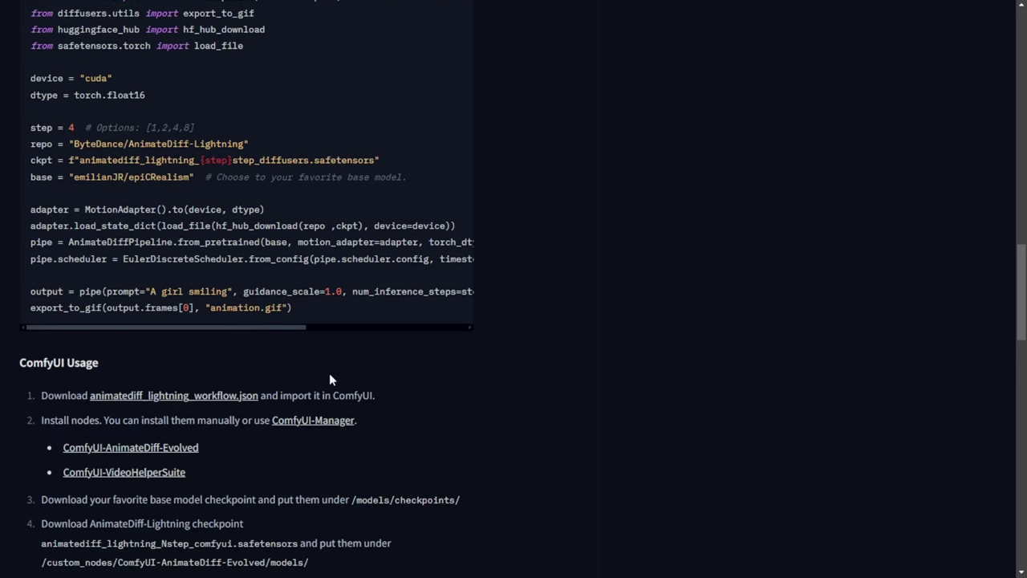
pyautogui.scroll(-1, 353, 385)
pyautogui.scroll(-2, 201, 316)
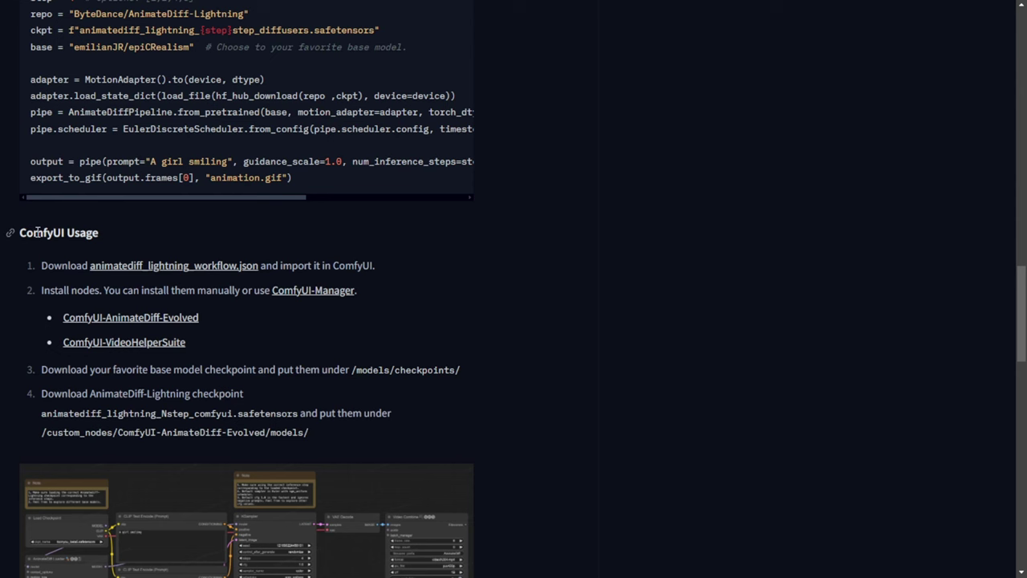
pyautogui.scroll(-1, 51, 258)
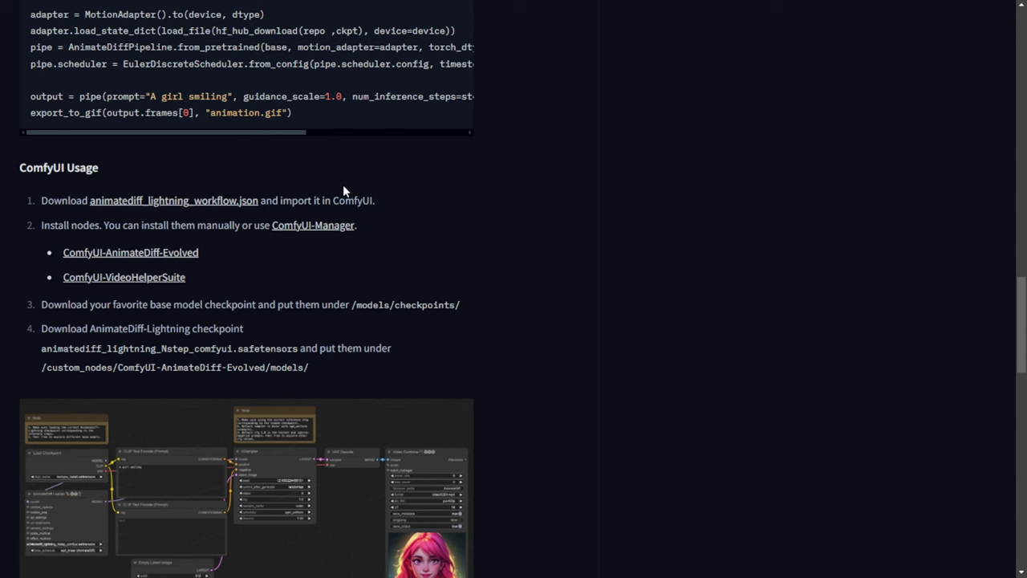
# - Scroll through the Video-to-Video Generation section and its Additional notes
pyautogui.scroll(-1, 267, 226)
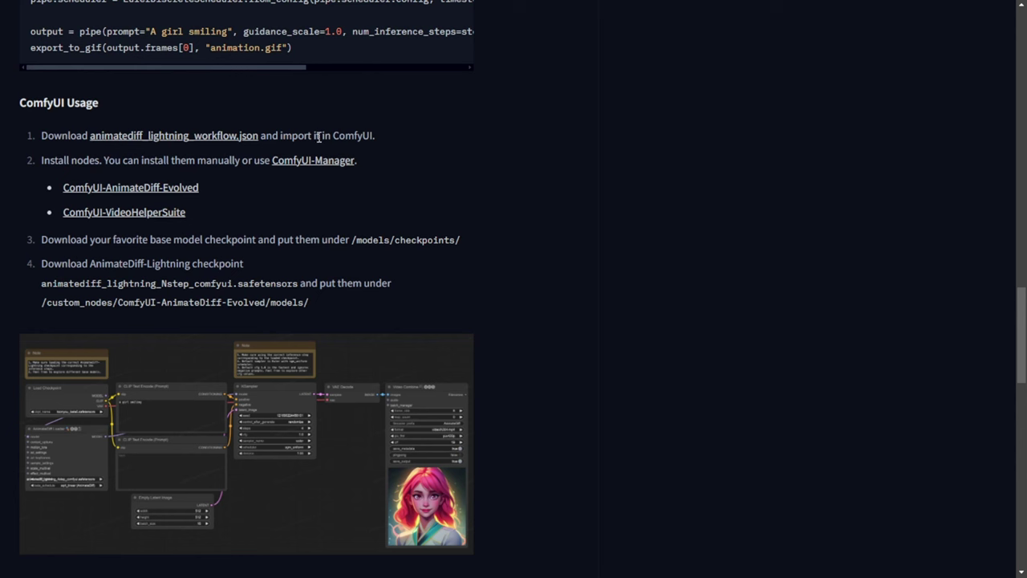
pyautogui.scroll(-3, 162, 341)
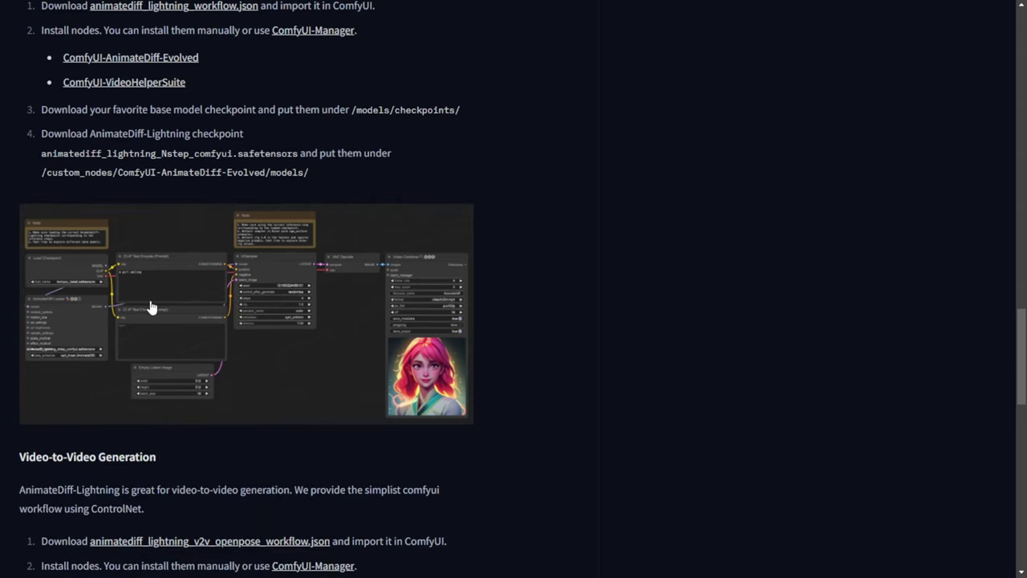
pyautogui.scroll(1, 193, 315)
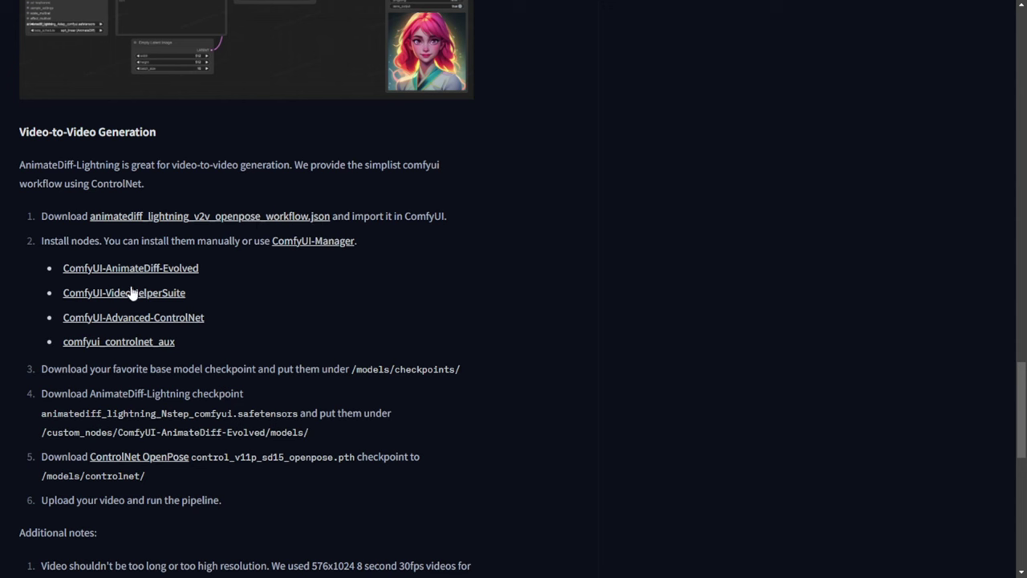
pyautogui.scroll(-1, 411, 330)
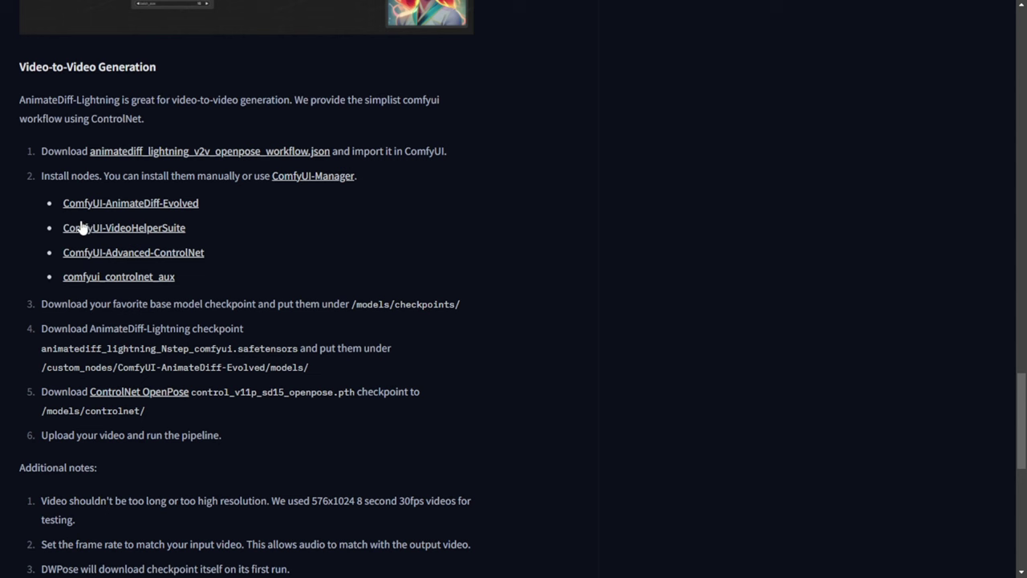
pyautogui.scroll(-9, 590, 252)
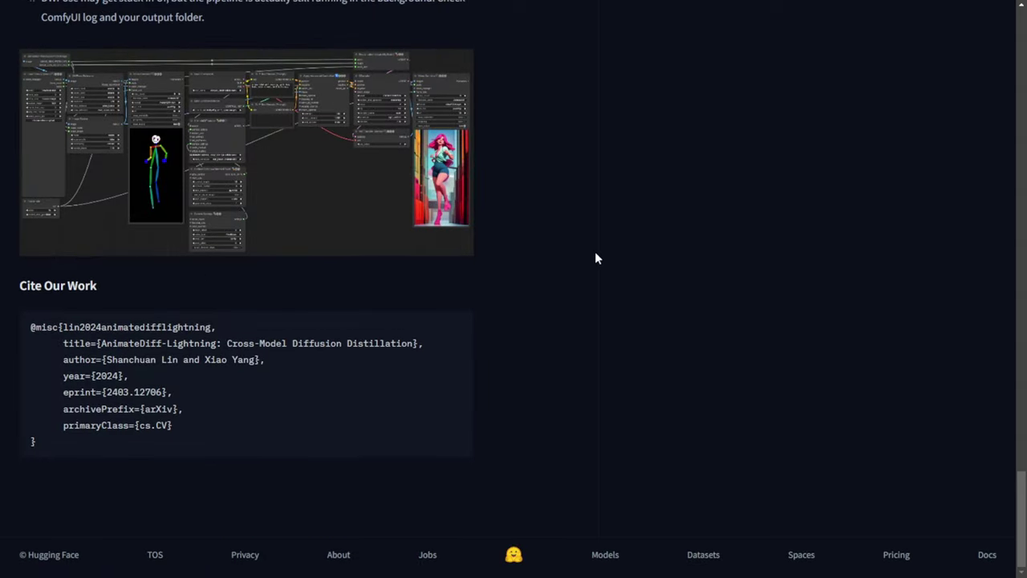
pyautogui.scroll(5, 594, 251)
pyautogui.scroll(4, 595, 249)
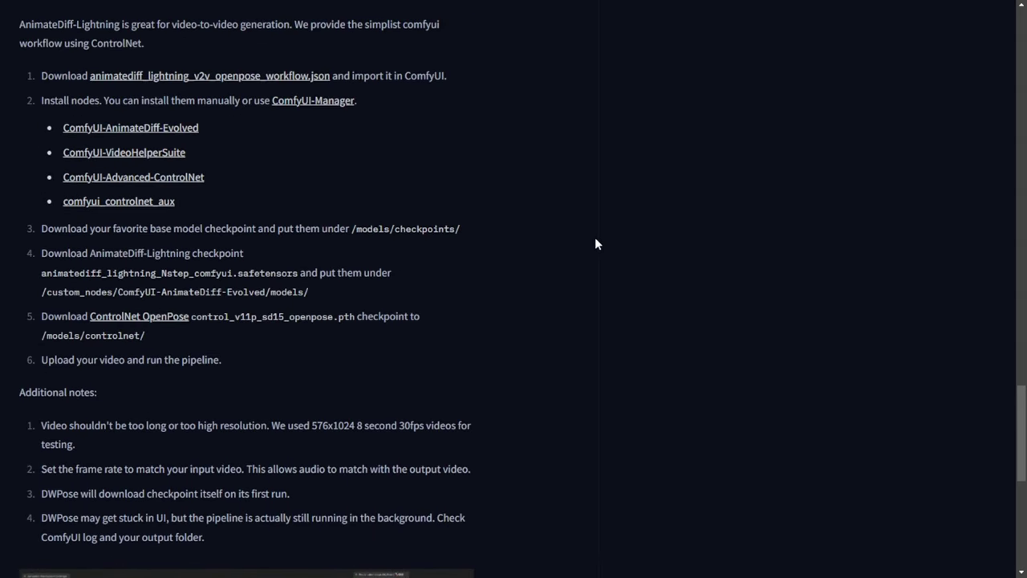
pyautogui.scroll(-4, 596, 239)
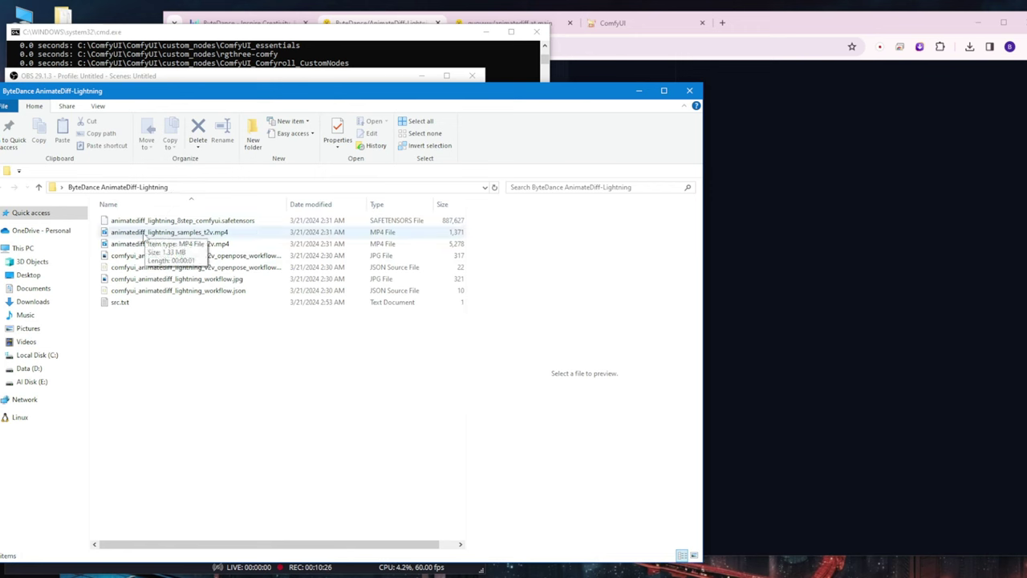
# - Check the workflow image, v2v openpose JSON and 8-step checkpoint, then return to the model card
pyautogui.click(167, 280)
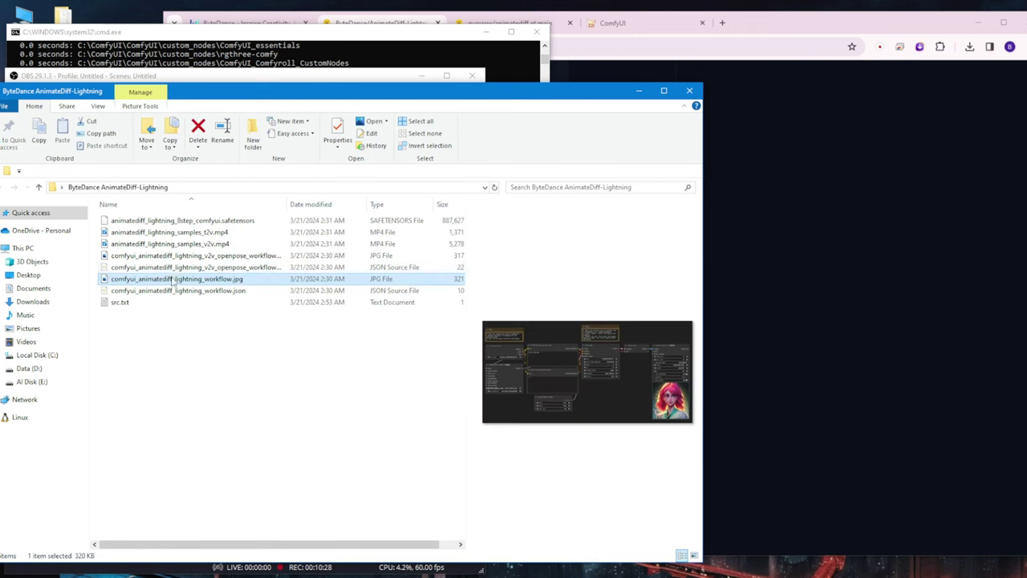
pyautogui.click(185, 268)
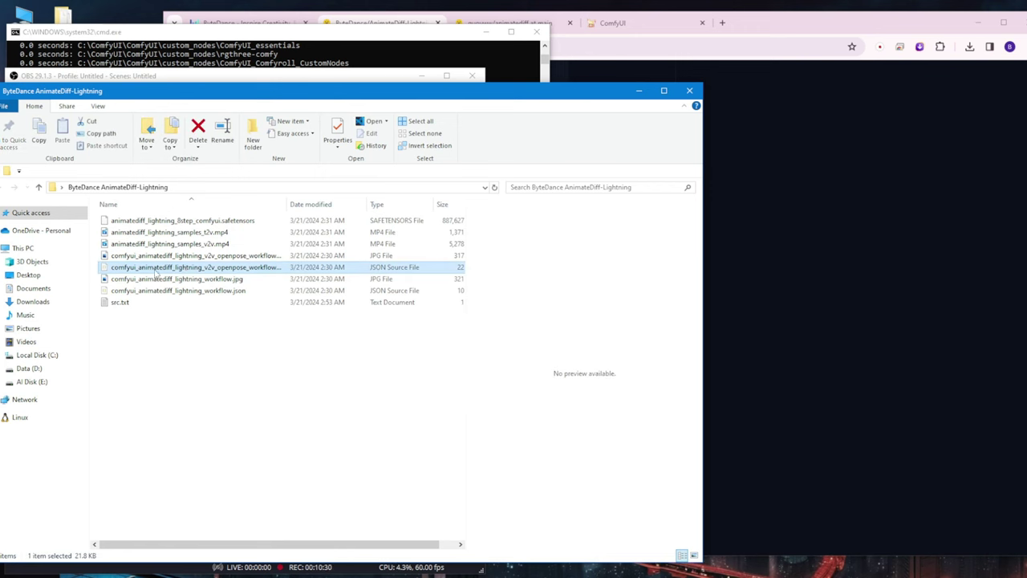
pyautogui.click(158, 223)
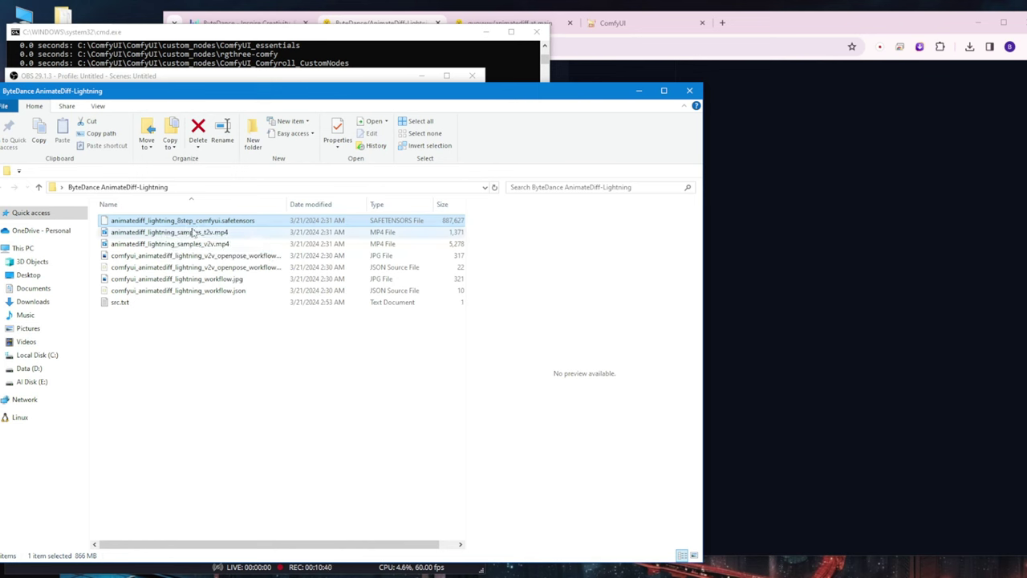
pyautogui.click(785, 259)
pyautogui.middleClick(751, 350)
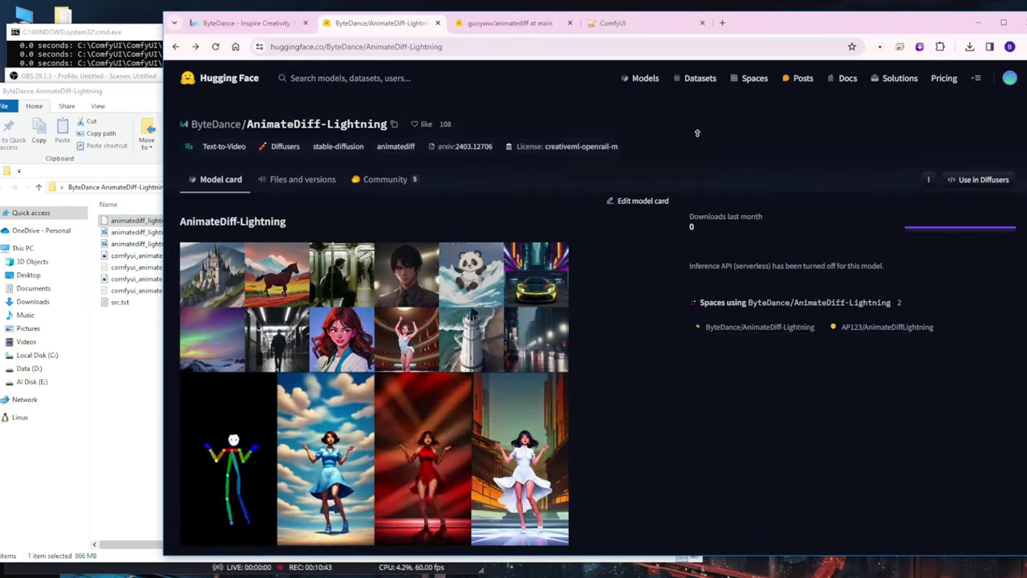
# - Browse the repository's Files and versions list and comfyui folder, ending at the root files
pyautogui.click(299, 179)
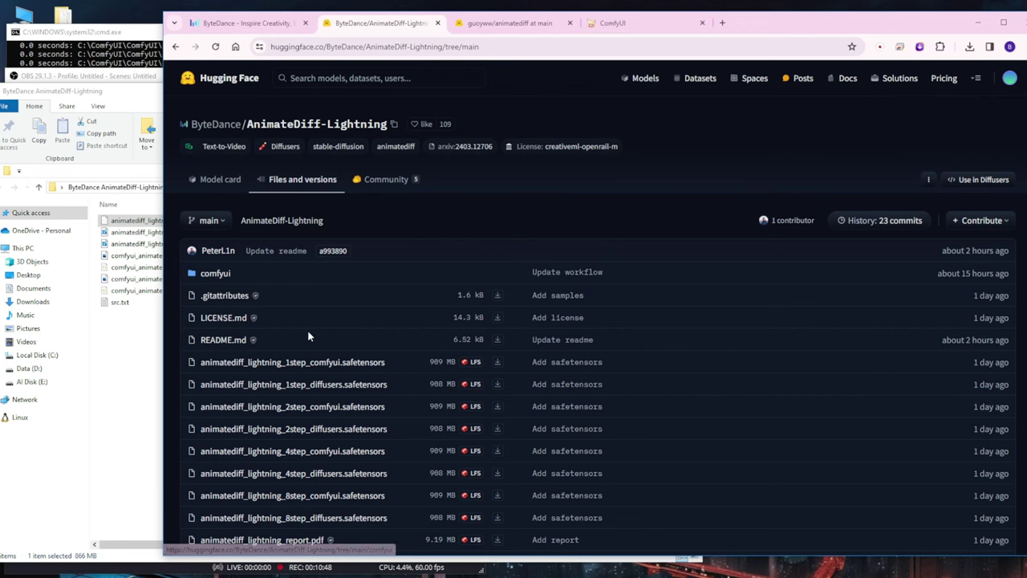
pyautogui.scroll(-1, 506, 314)
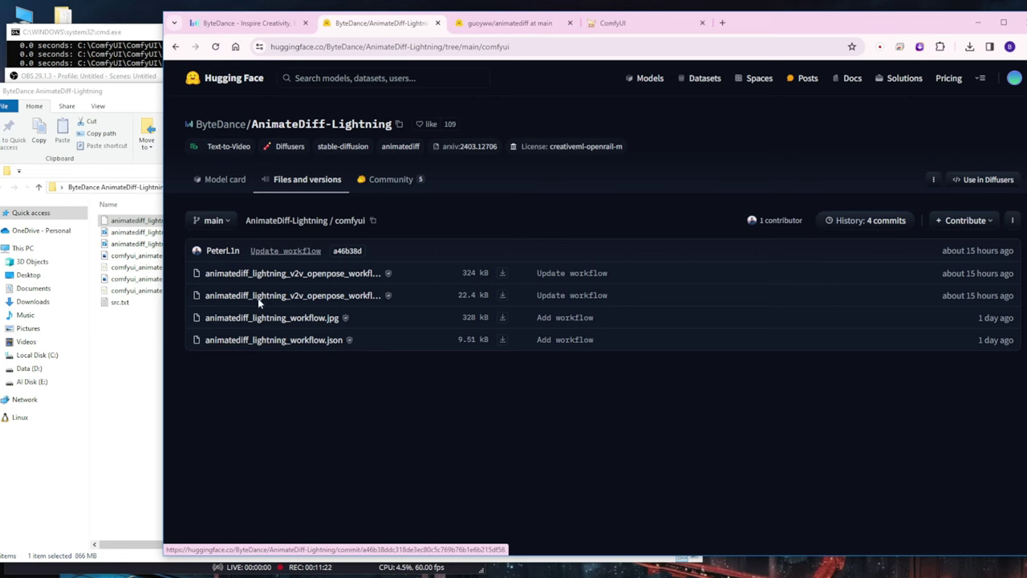
pyautogui.click(309, 227)
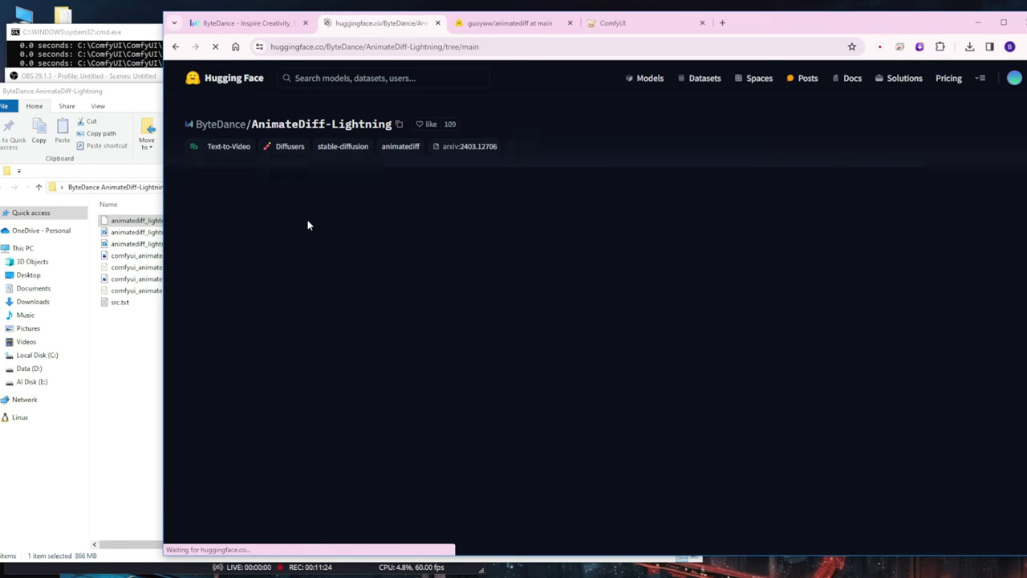
pyautogui.scroll(-1, 361, 362)
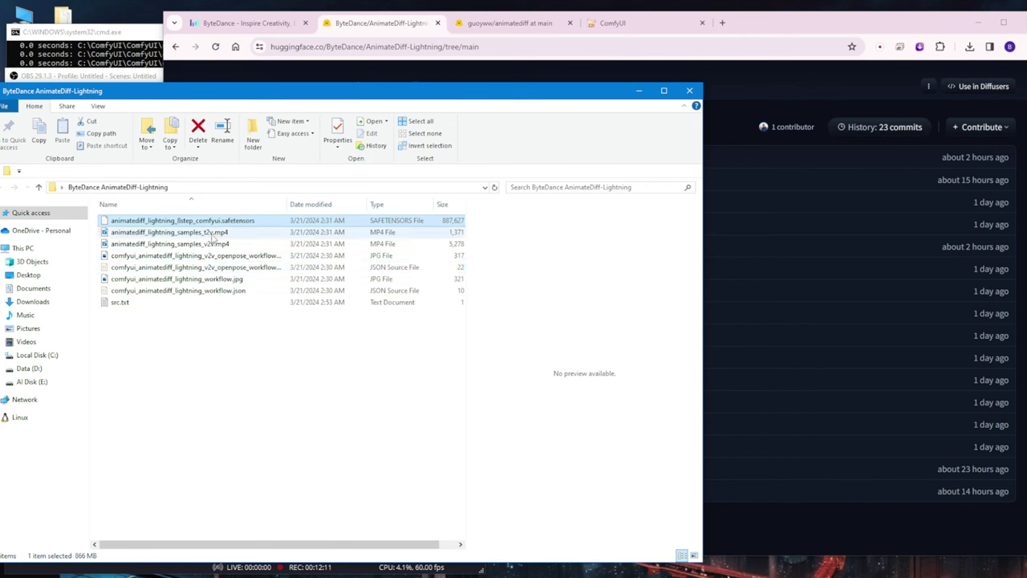
# - Check the text-to-video sample clip, then reopen the model card and scroll its instructions
pyautogui.click(215, 233)
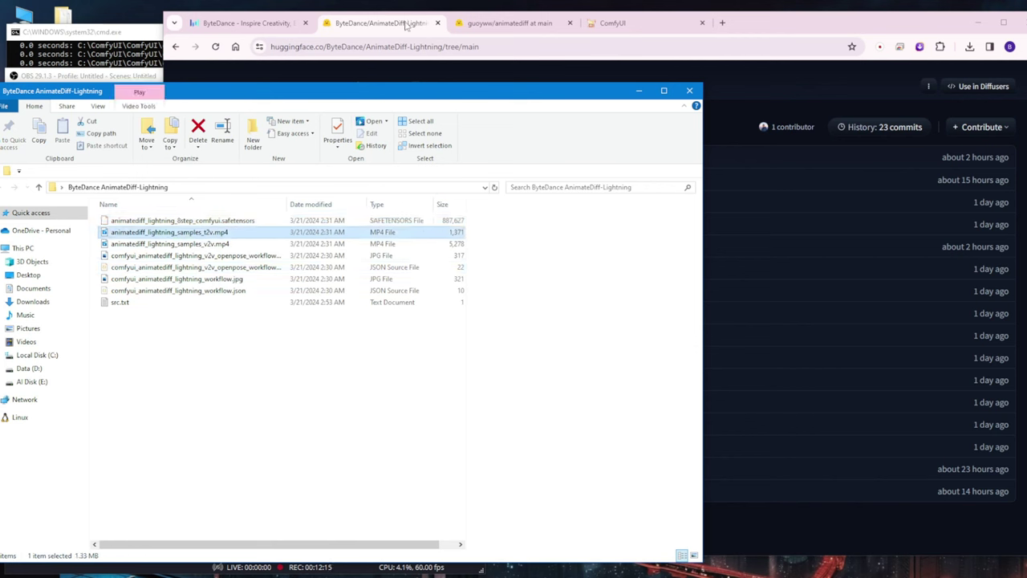
pyautogui.click(405, 24)
pyautogui.click(230, 88)
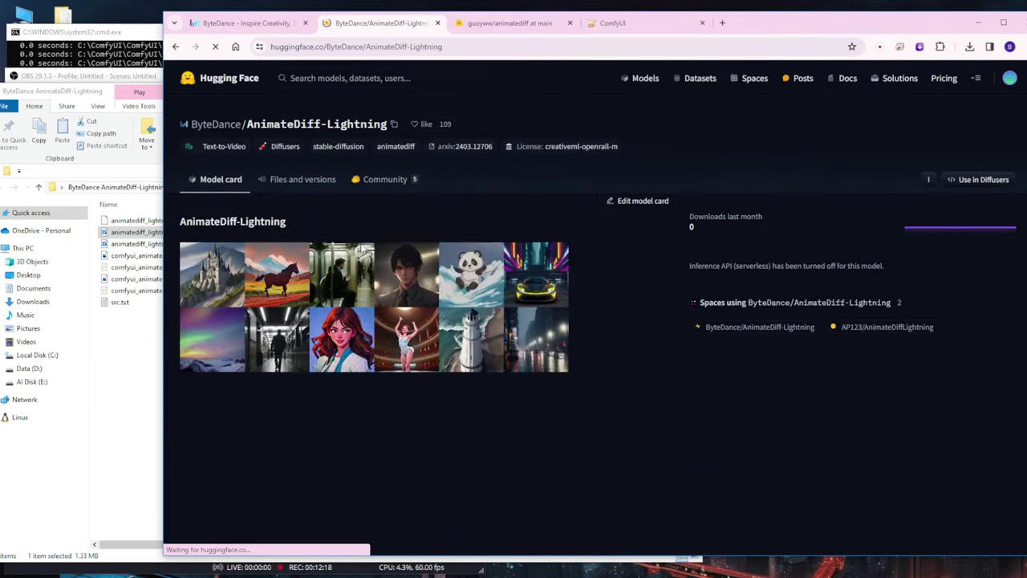
pyautogui.scroll(-15, 430, 339)
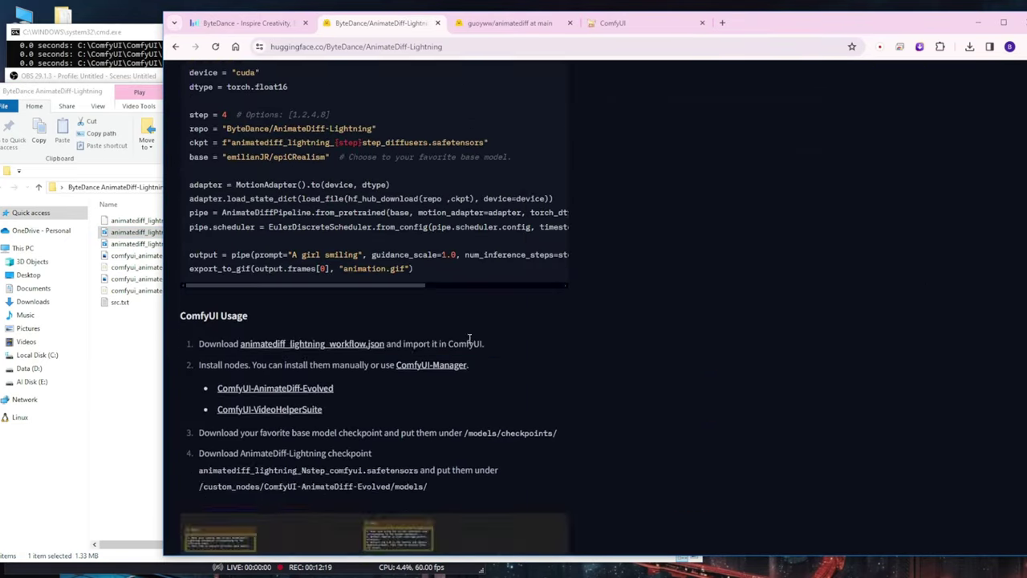
pyautogui.scroll(-8, 270, 332)
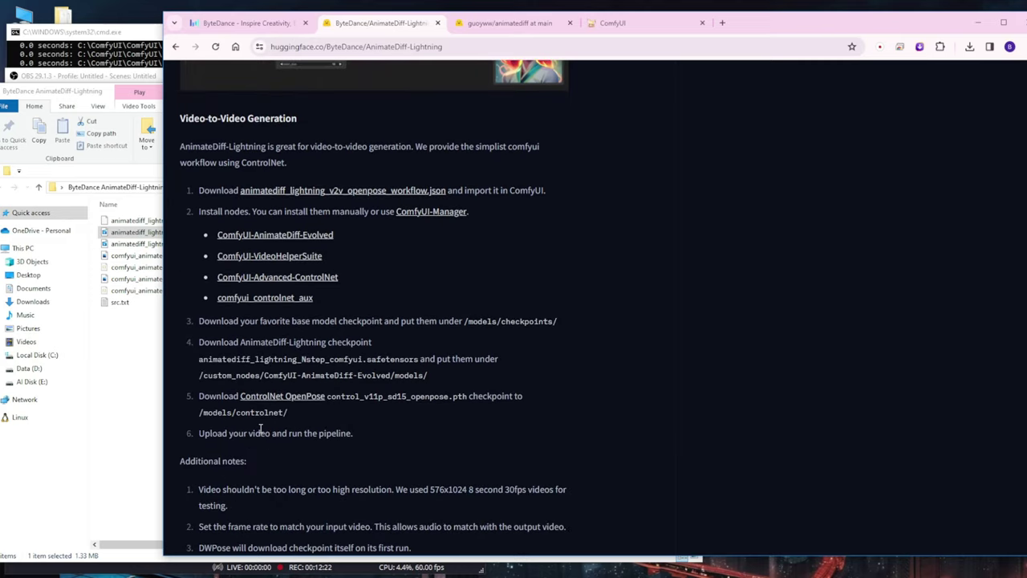
pyautogui.scroll(-3, 260, 429)
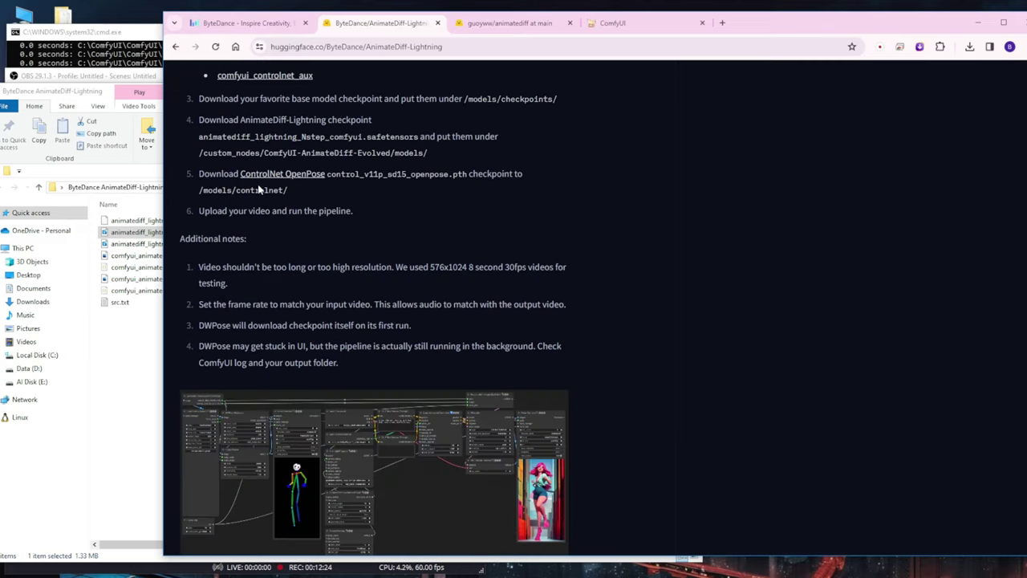
# - Compare the basic workflow.json and v2v openpose JSON files against the model card instructions
pyautogui.click(138, 399)
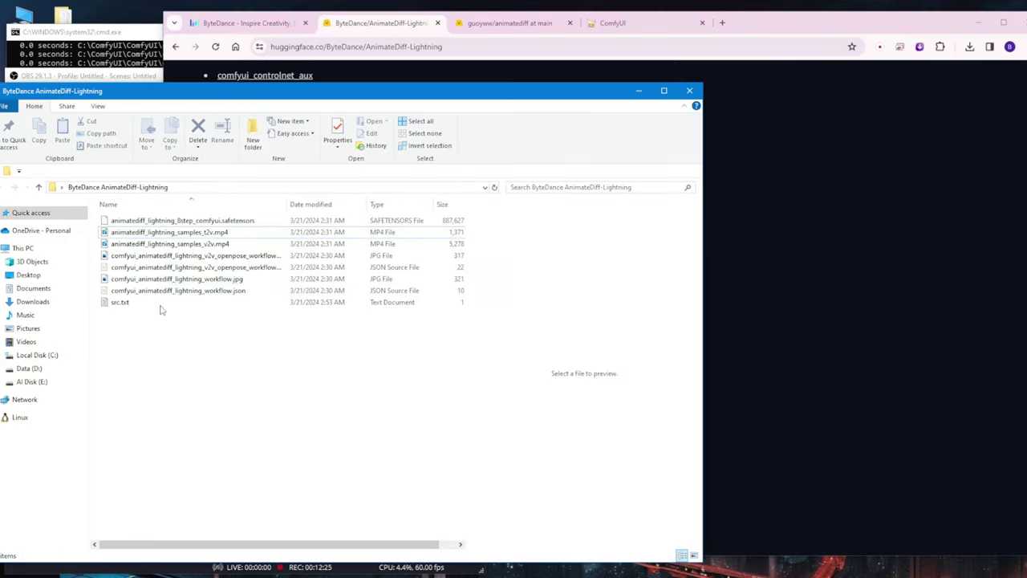
pyautogui.click(738, 177)
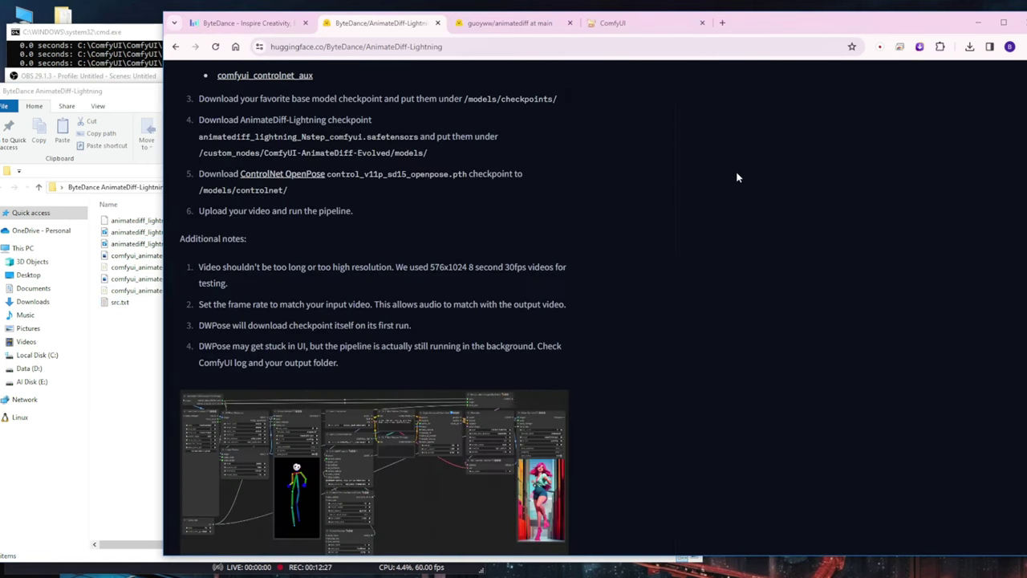
pyautogui.click(135, 358)
pyautogui.click(200, 291)
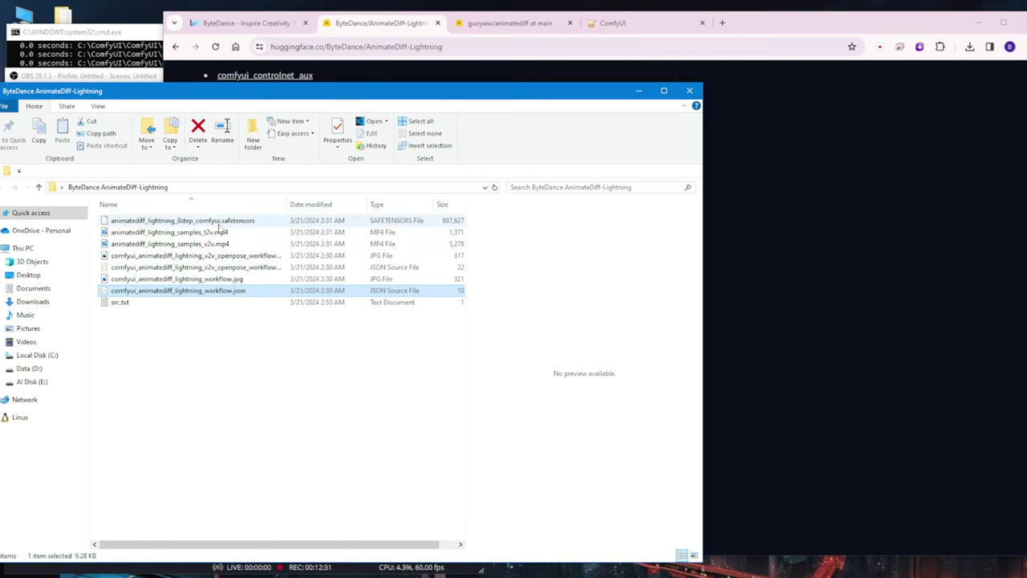
pyautogui.click(249, 268)
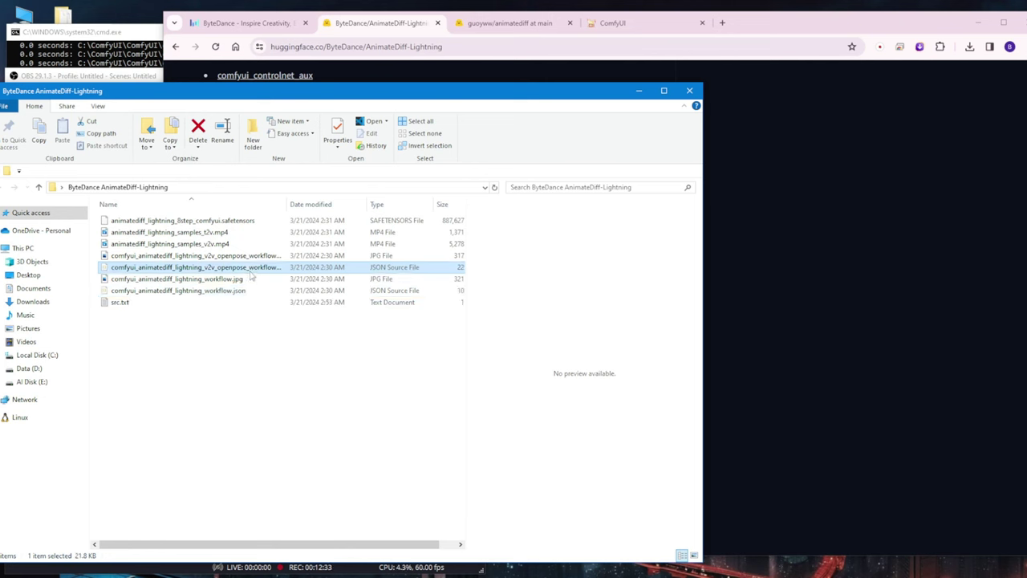
pyautogui.click(128, 291)
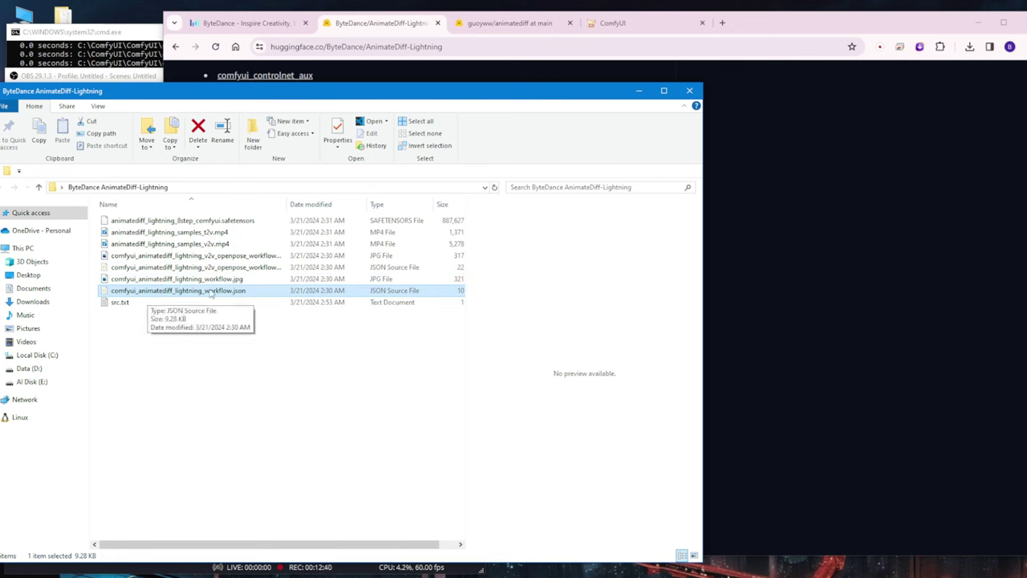
pyautogui.click(266, 271)
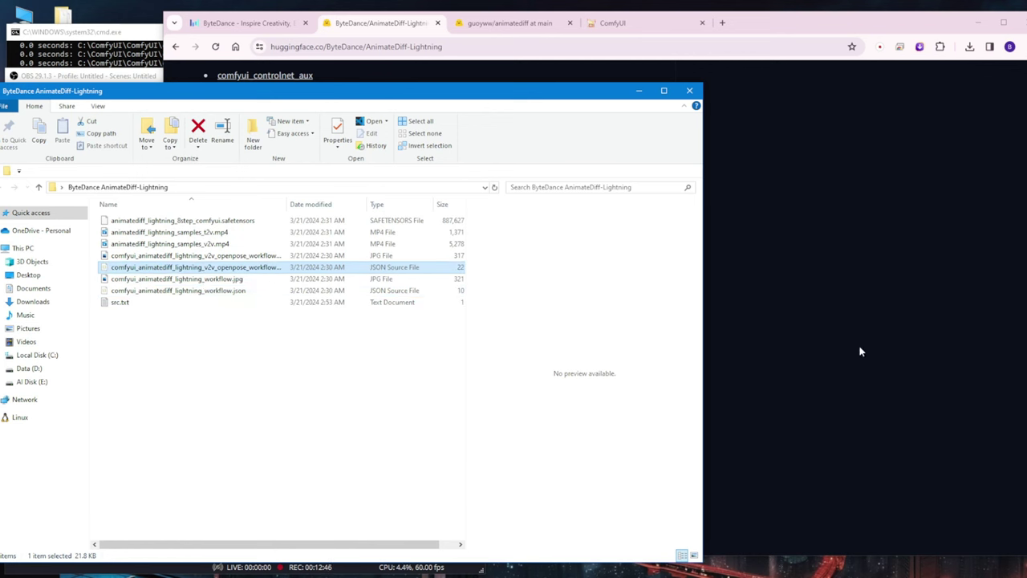
pyautogui.scroll(-3, 554, 390)
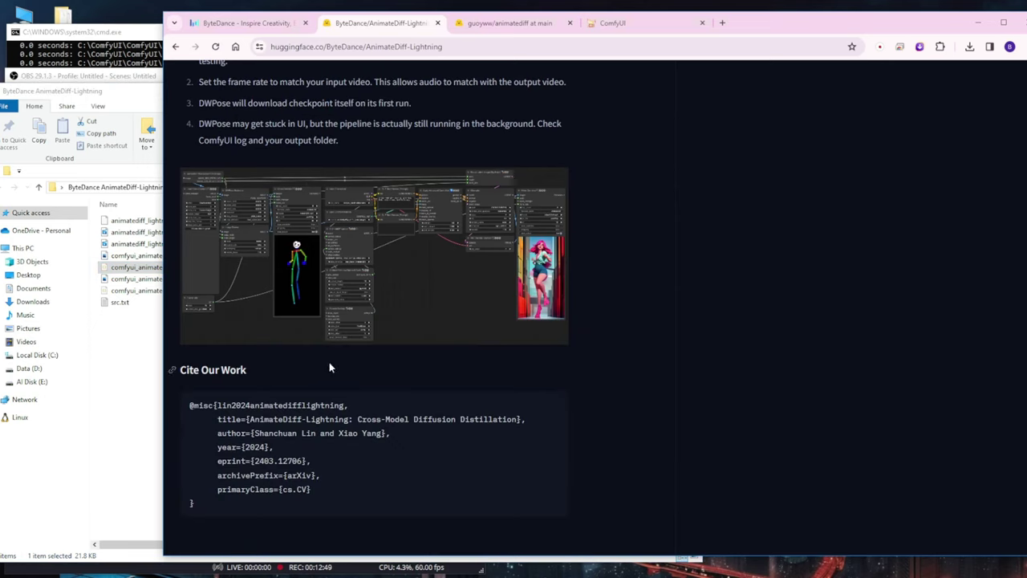
pyautogui.scroll(-1, 594, 390)
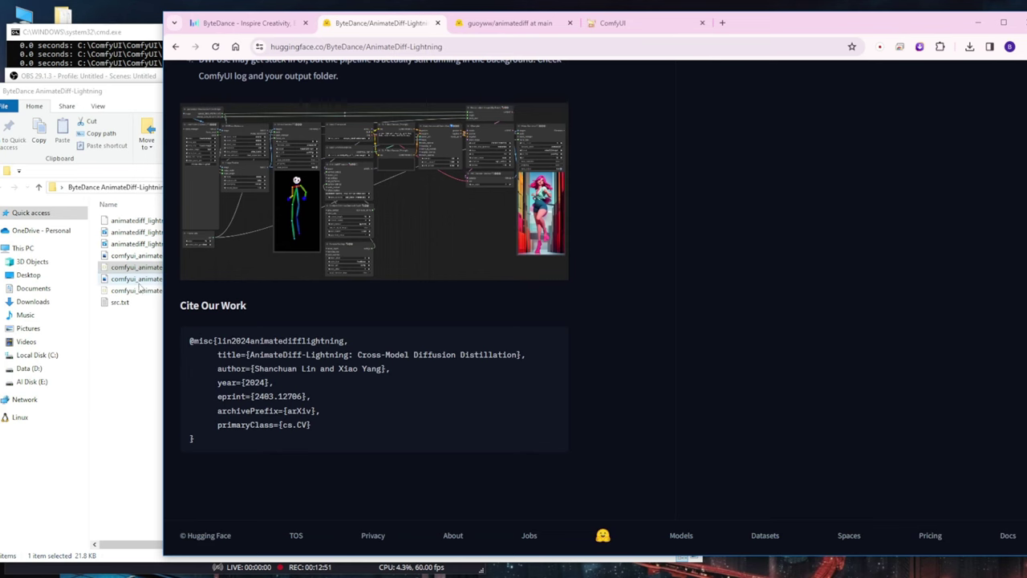
pyautogui.click(137, 386)
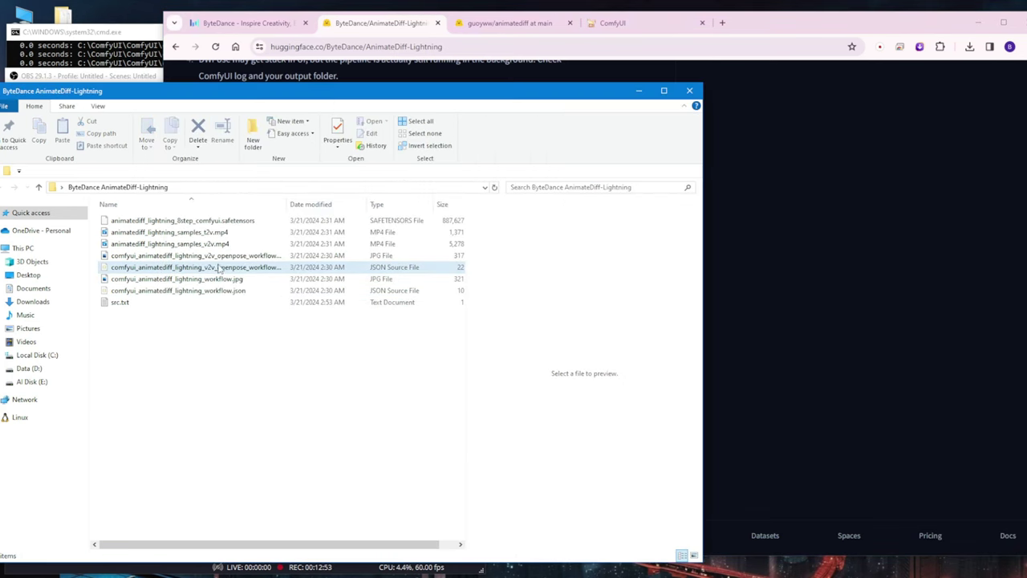
# - Place a second Explorer window on the ComfyUI install beside the downloads and enter custom_nodes
pyautogui.hotkey('alt', 'Tab')
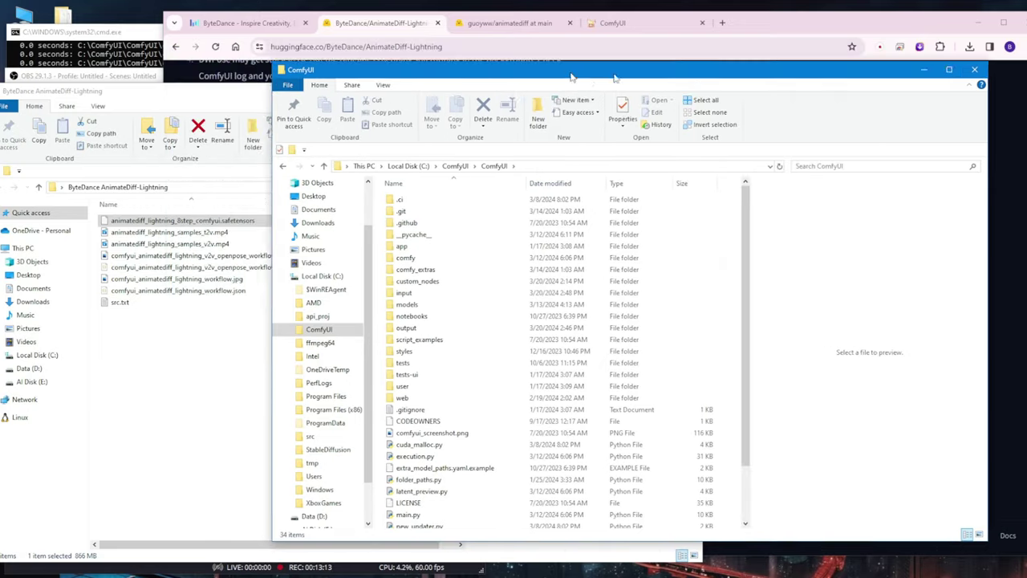
pyautogui.moveTo(473, 63); pyautogui.dragTo(667, 75)
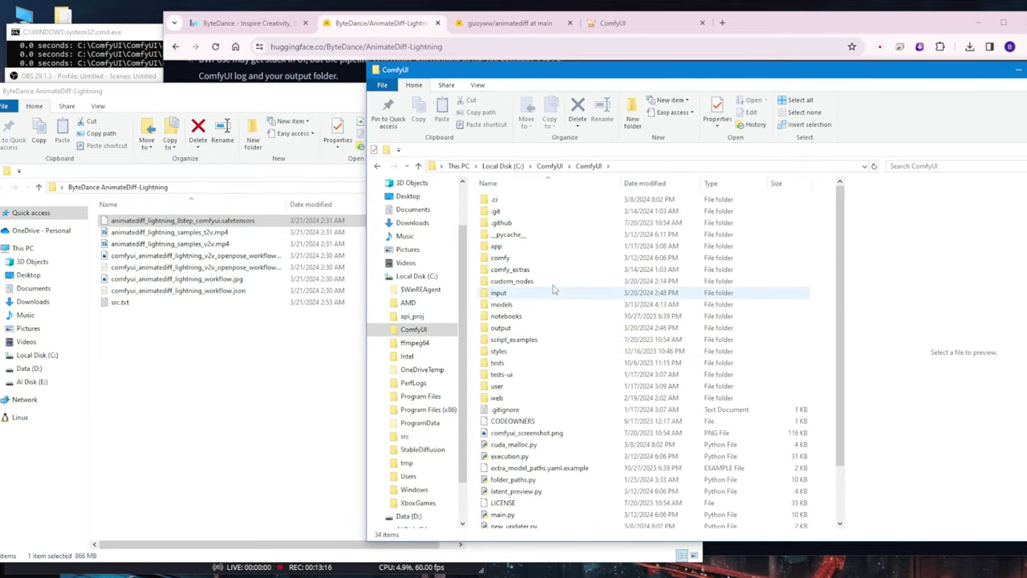
pyautogui.doubleClick(519, 282)
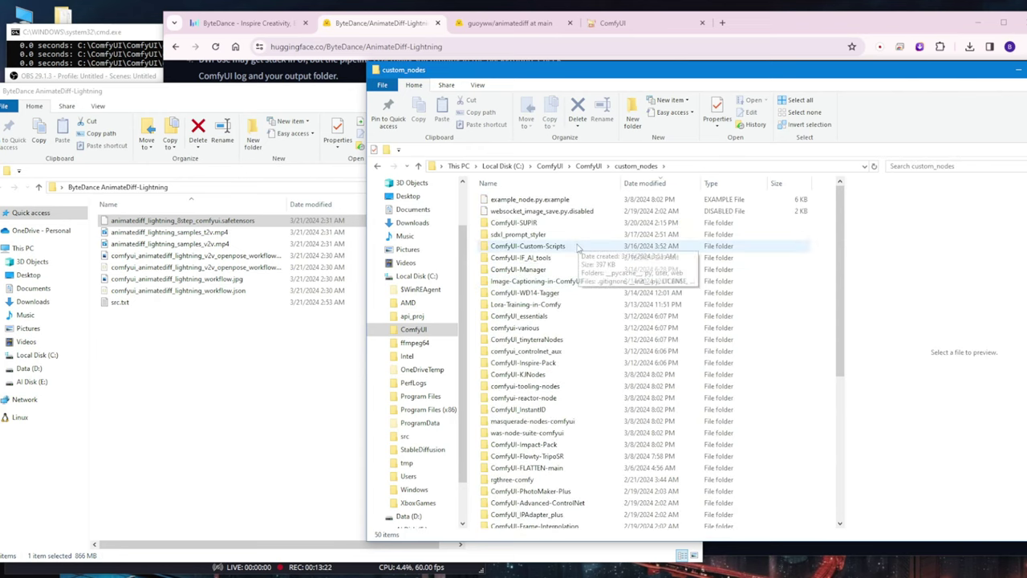
pyautogui.scroll(-1, 590, 371)
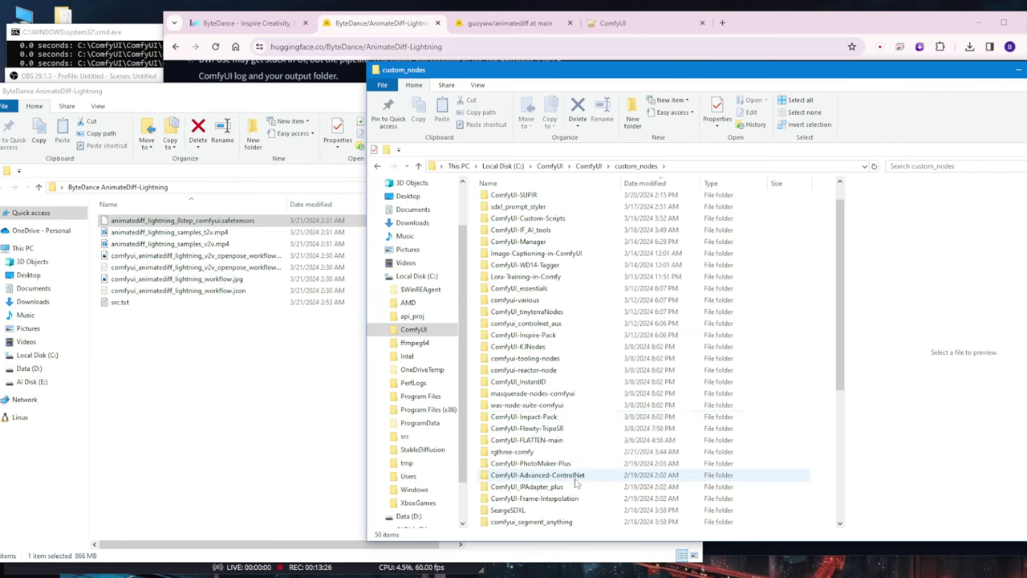
pyautogui.scroll(1, 576, 480)
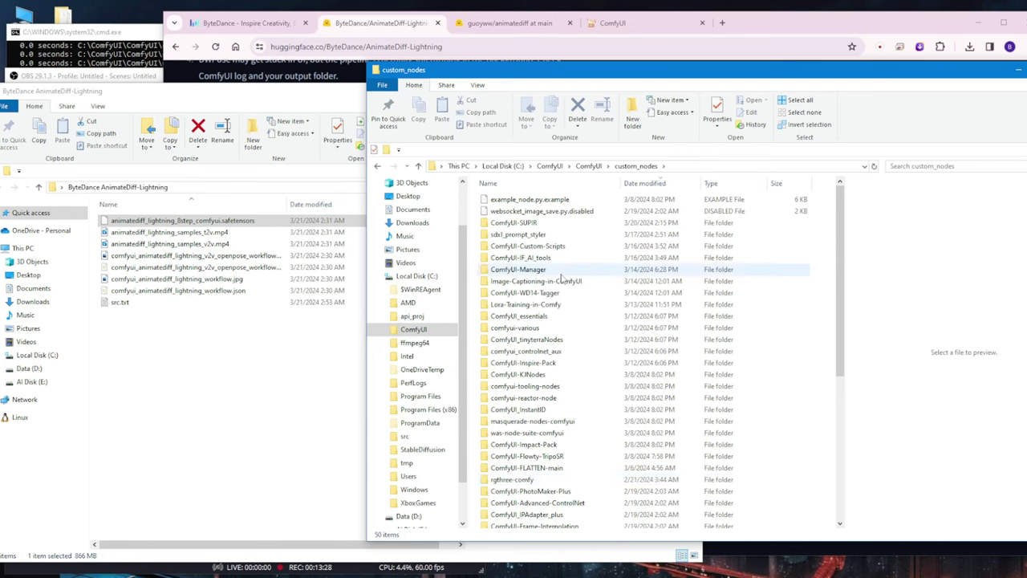
pyautogui.scroll(-1, 589, 394)
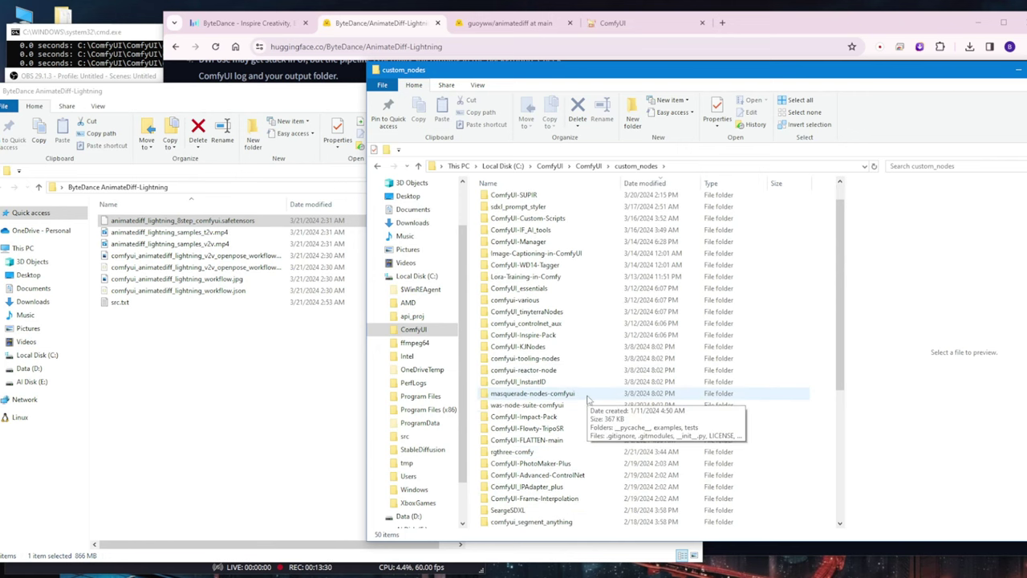
pyautogui.scroll(-1, 597, 484)
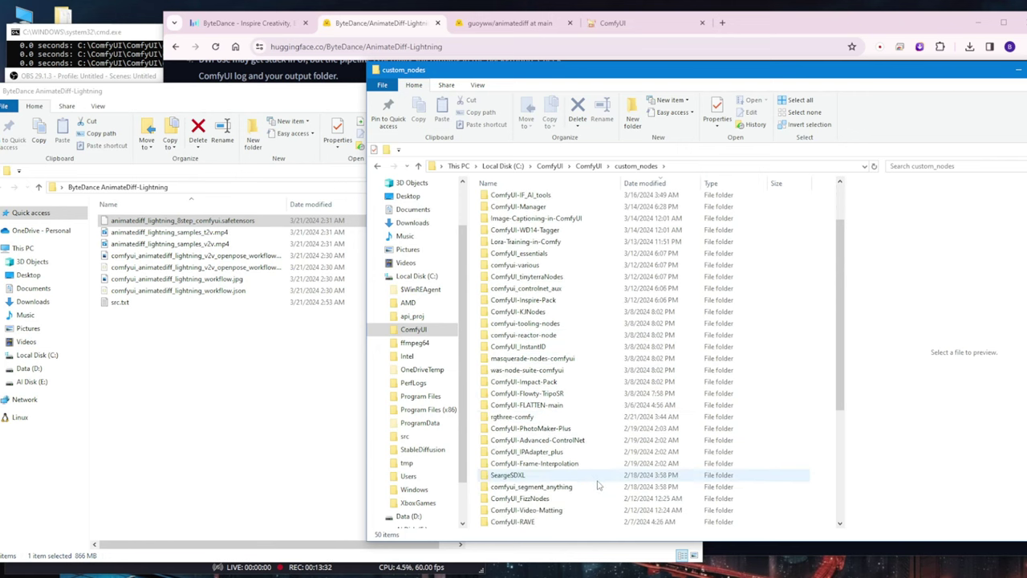
pyautogui.scroll(-2, 590, 493)
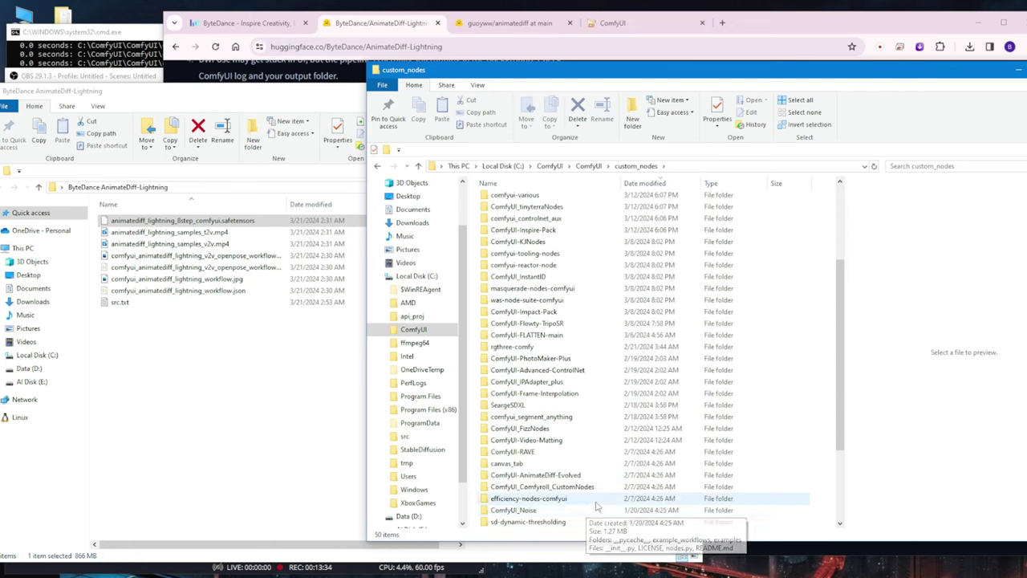
# - Move animatediff_lightning_8step_comfyui.safetensors into ComfyUI-AnimateDiff-Evolved's models folder
pyautogui.doubleClick(544, 479)
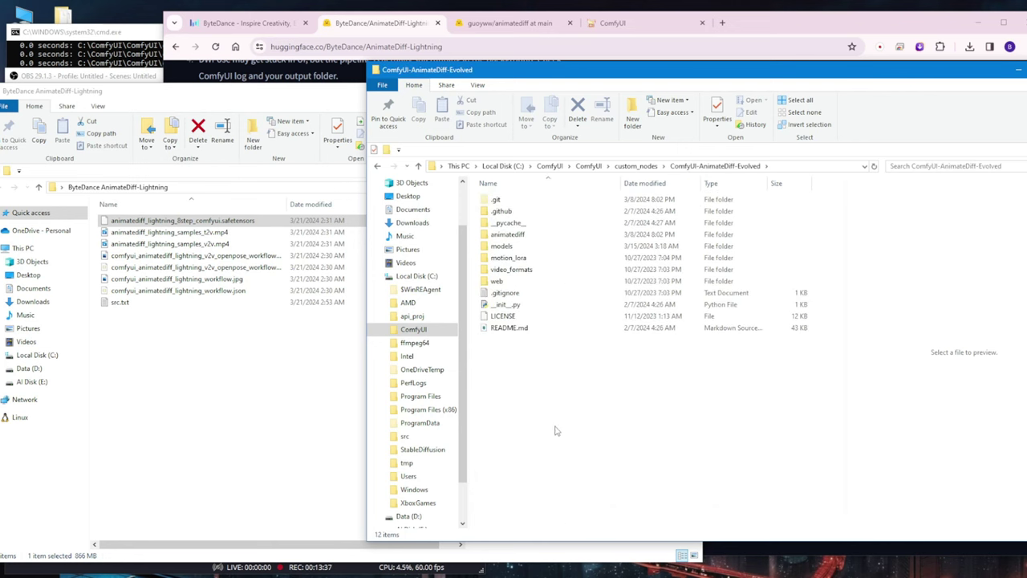
pyautogui.click(510, 248)
pyautogui.doubleClick(517, 249)
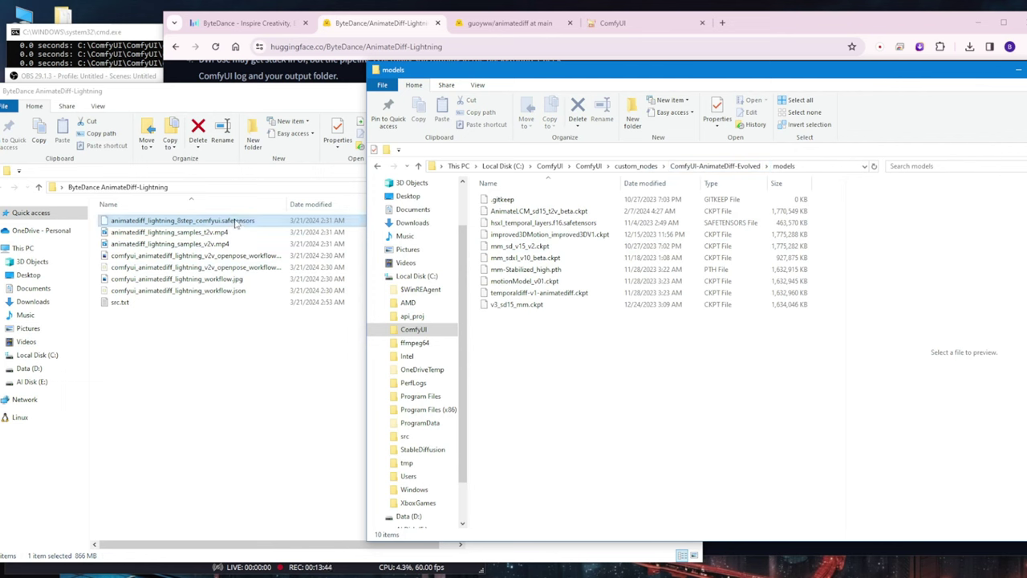
pyautogui.moveTo(237, 221); pyautogui.dragTo(573, 344)
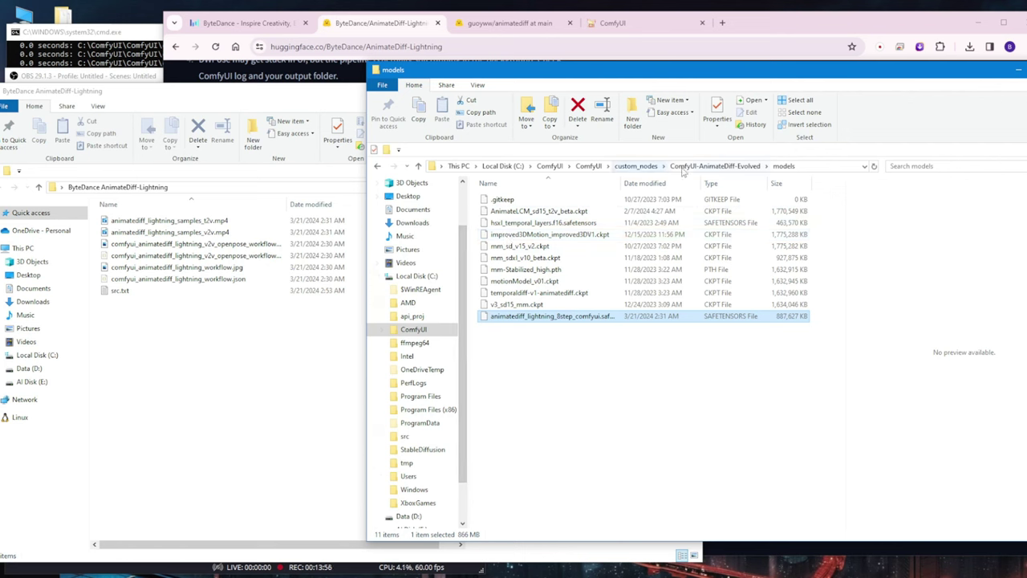
pyautogui.click(696, 172)
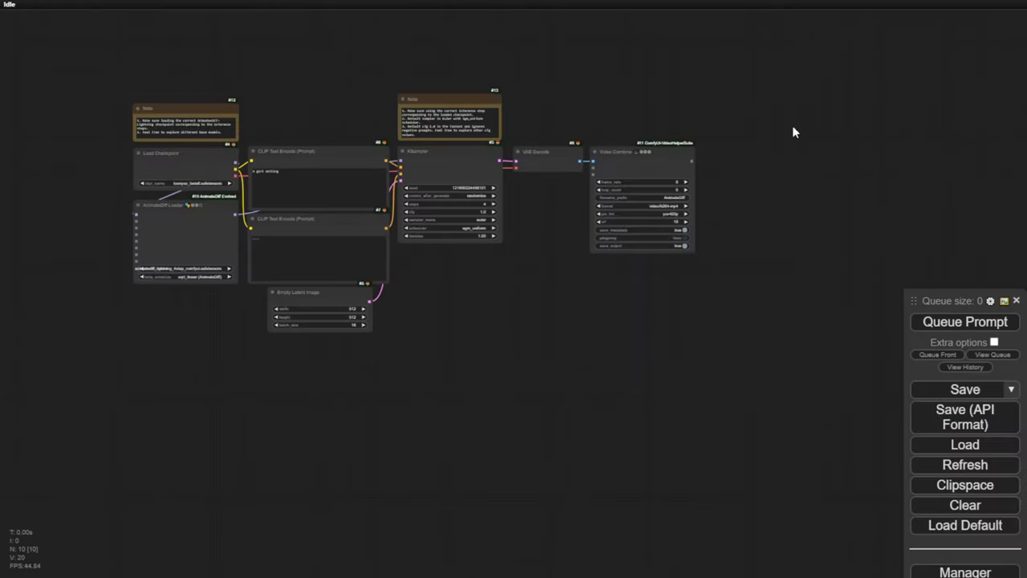
# - Reposition and widen the AnimateDiff Loader node on the canvas
pyautogui.scroll(5, 481, 398)
pyautogui.moveTo(381, 355); pyautogui.dragTo(457, 526)
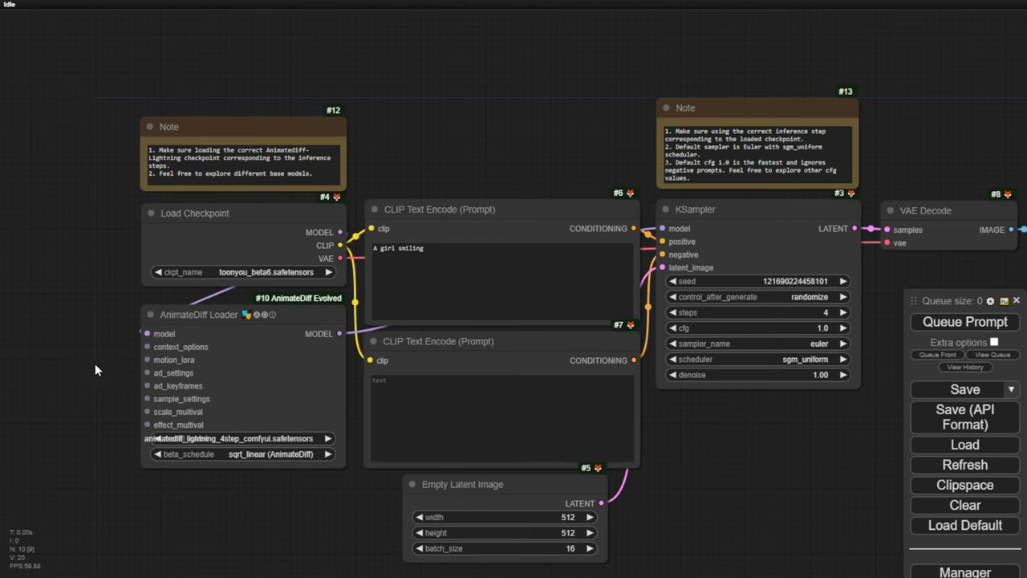
pyautogui.moveTo(92, 365); pyautogui.dragTo(348, 184)
pyautogui.moveTo(481, 143); pyautogui.dragTo(345, 143)
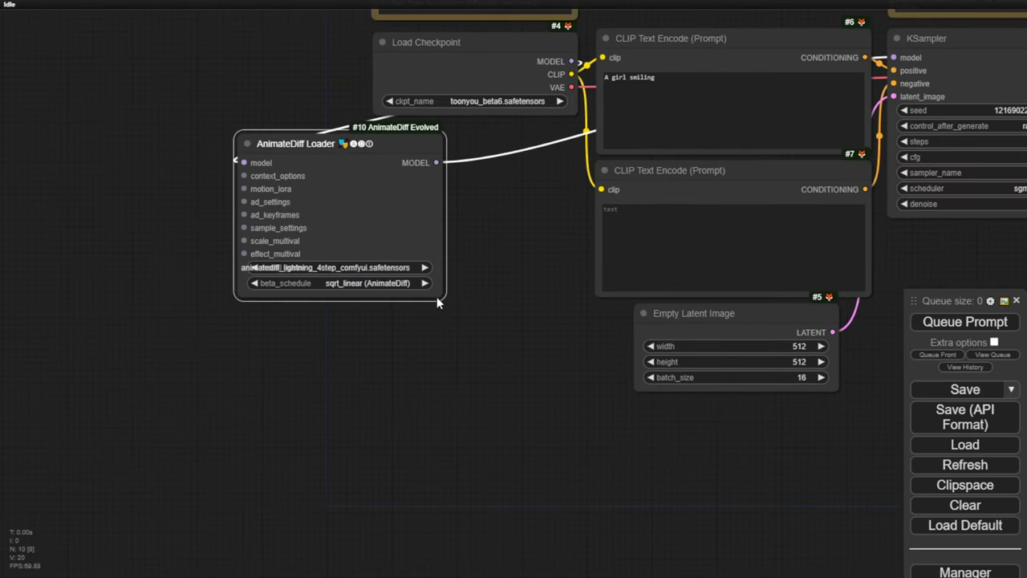
pyautogui.moveTo(436, 294); pyautogui.dragTo(553, 296)
pyautogui.scroll(3, 478, 313)
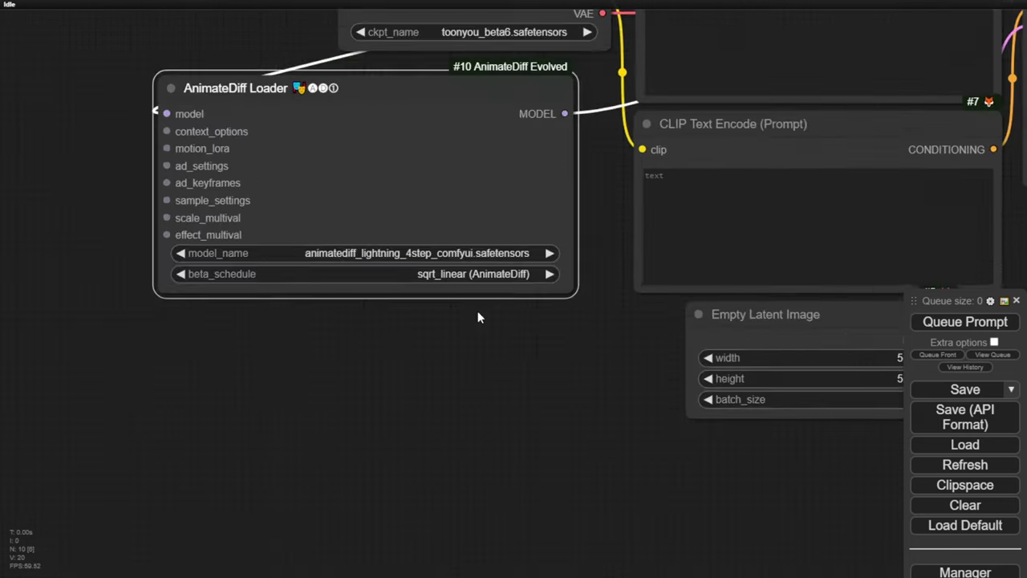
pyautogui.scroll(3, 477, 316)
# - Refresh the model lists and choose animatediff_lightning_8step_comfyui as the motion model
pyautogui.click(507, 235)
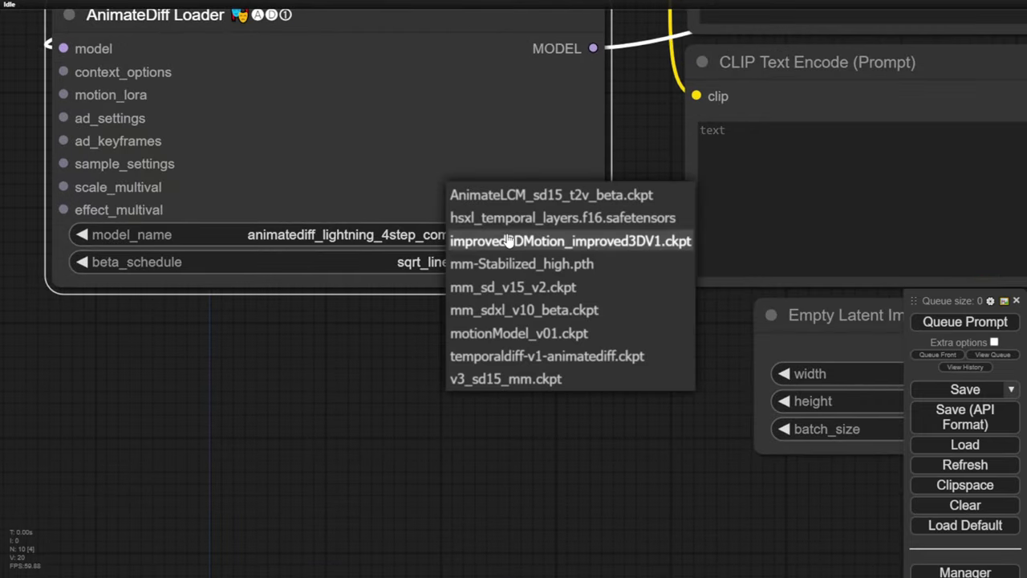
pyautogui.click(382, 395)
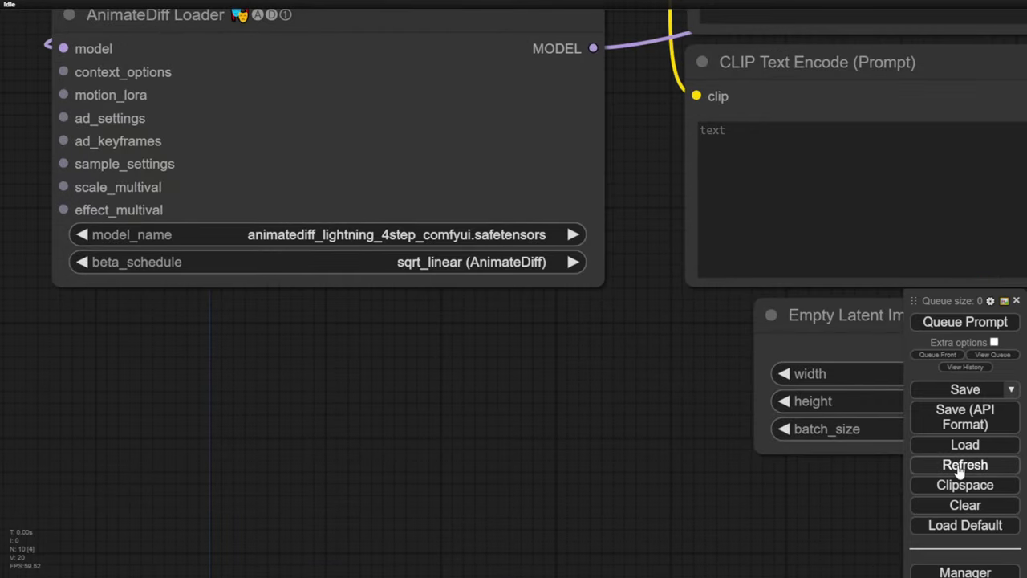
pyautogui.click(958, 471)
pyautogui.click(453, 235)
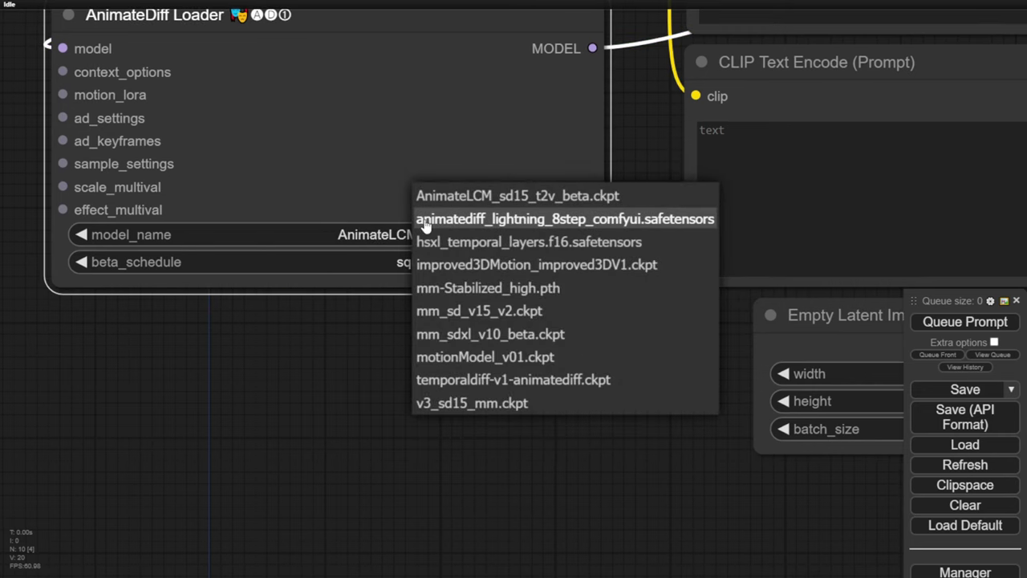
pyautogui.click(613, 222)
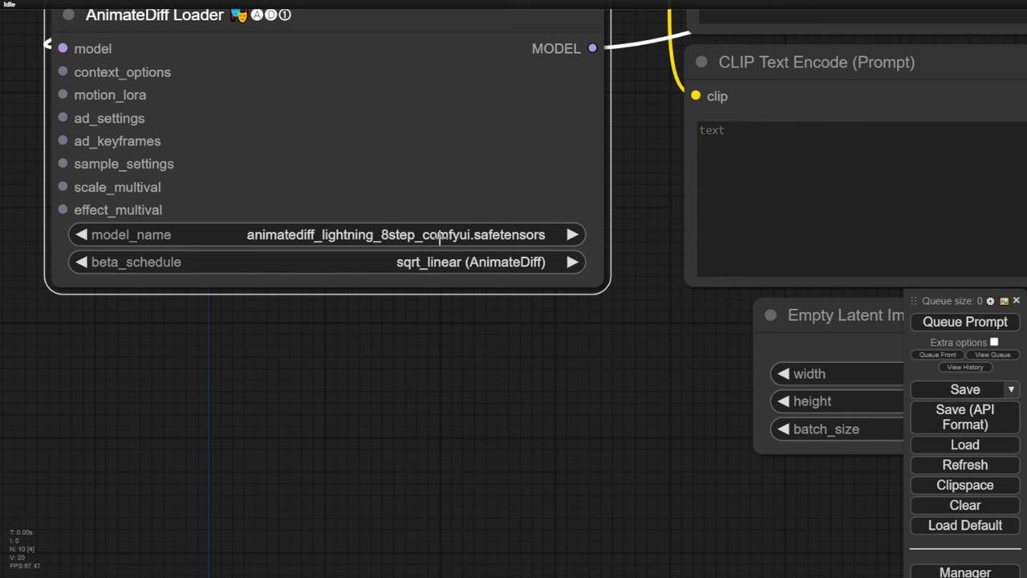
# - Set the Load Checkpoint to SD1_5\epicrealism_pureEvolutionV3.safetensors
pyautogui.scroll(-4, 516, 295)
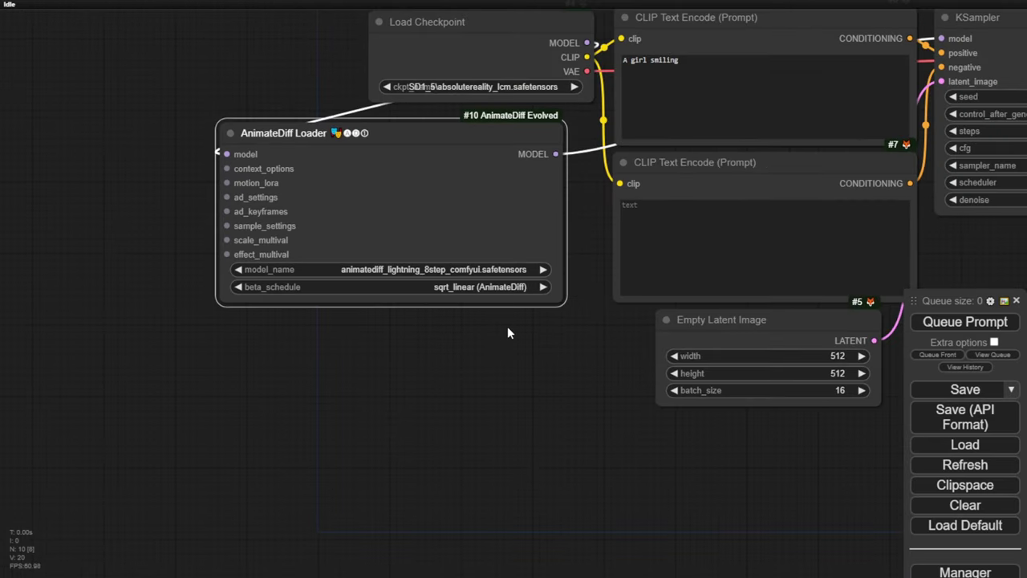
pyautogui.scroll(-2, 507, 332)
pyautogui.moveTo(394, 164); pyautogui.dragTo(400, 180)
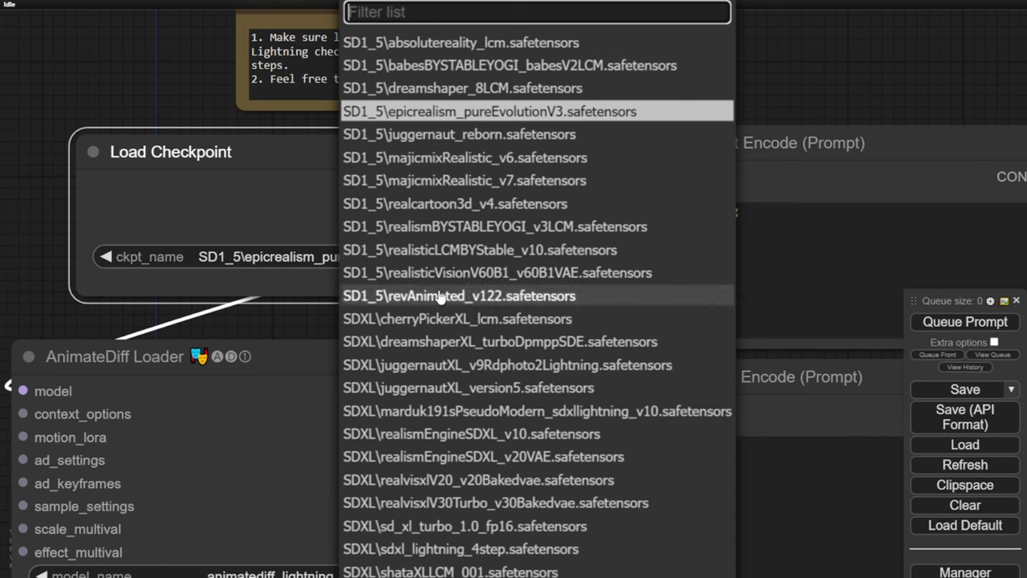
pyautogui.click(276, 318)
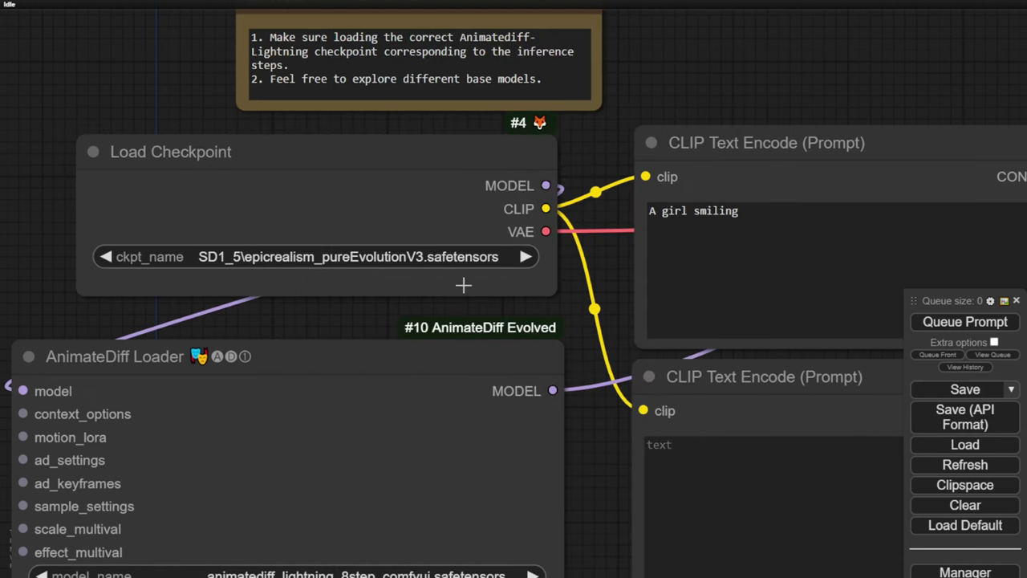
pyautogui.moveTo(574, 308); pyautogui.dragTo(572, 242)
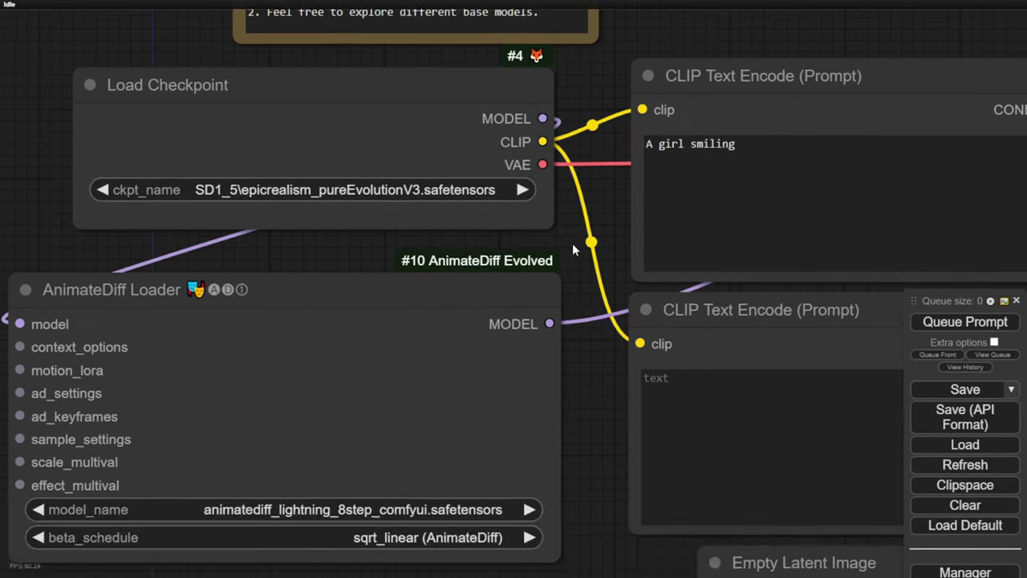
pyautogui.scroll(-3, 601, 394)
pyautogui.moveTo(594, 398); pyautogui.dragTo(341, 423)
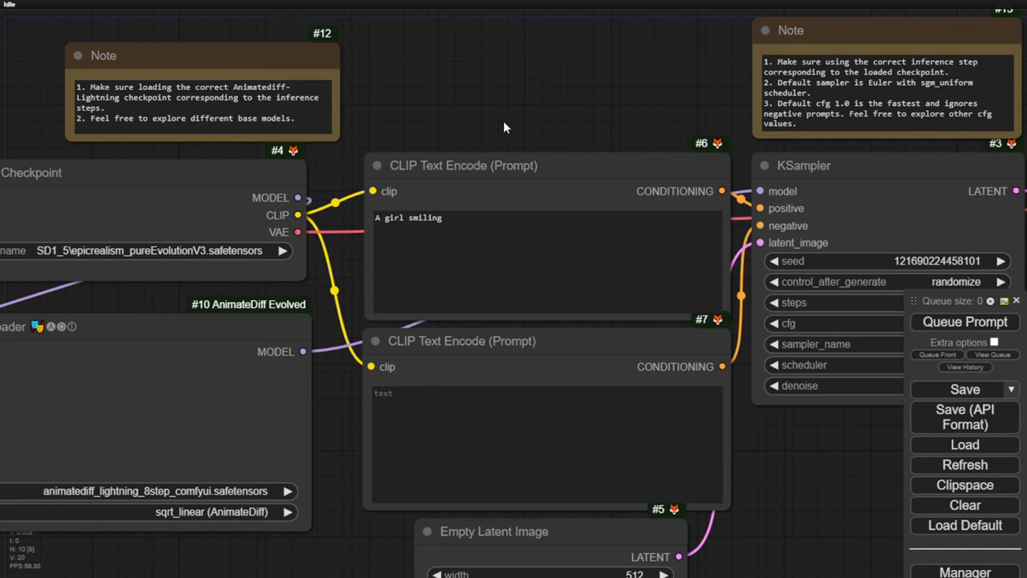
# - Make the positive prompt read 'A girl smiling , in spaceship'
pyautogui.click(481, 231)
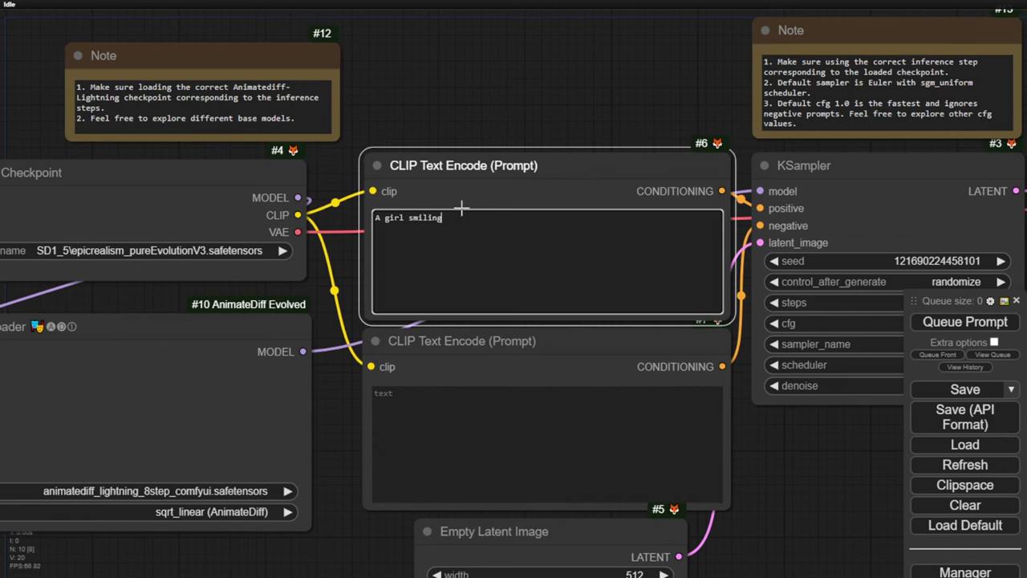
pyautogui.write(', in spac')
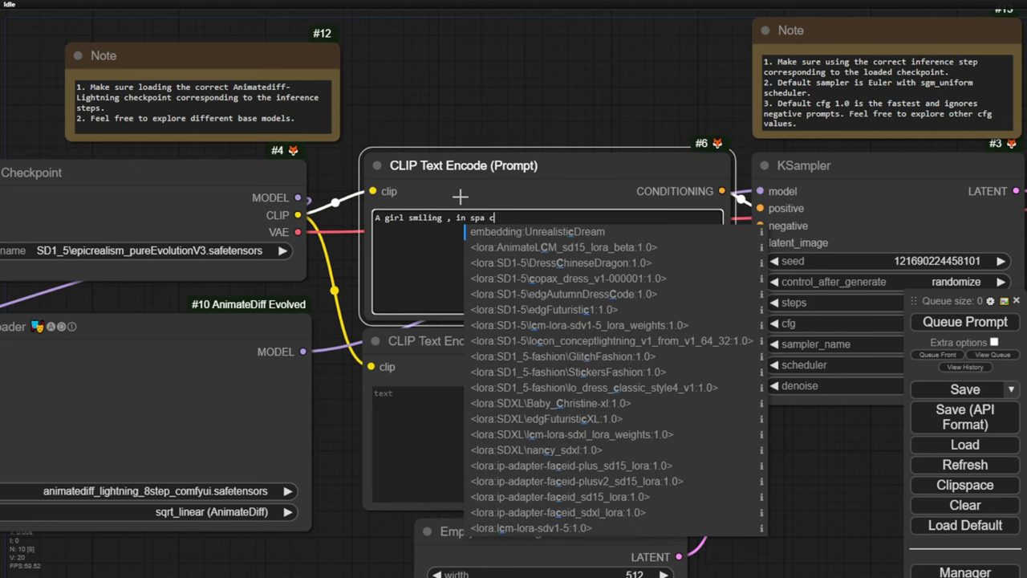
pyautogui.write('eship')
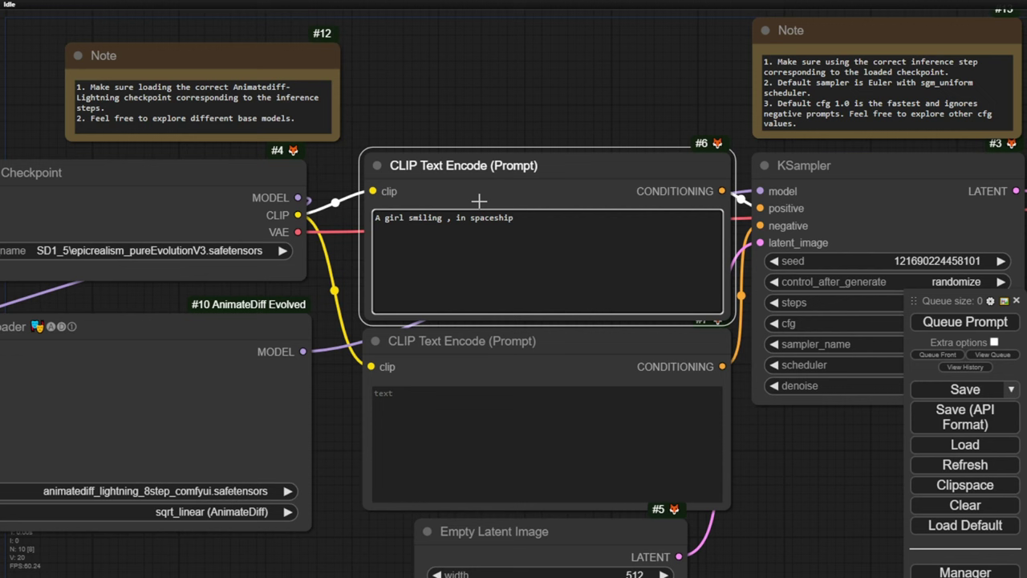
pyautogui.click(545, 117)
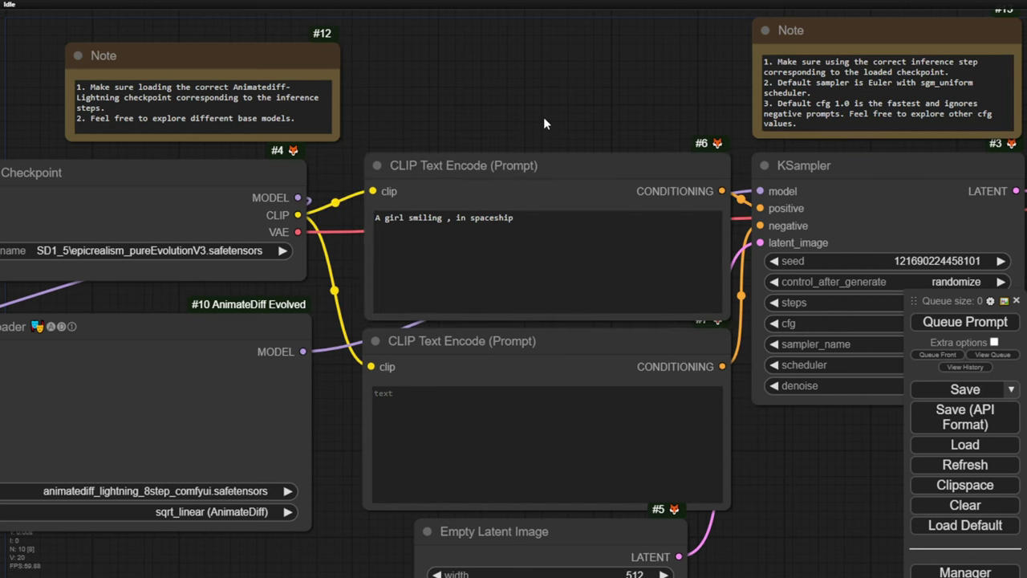
# - Enter 'nsfw, text , watermark' as the negative prompt
pyautogui.click(613, 489)
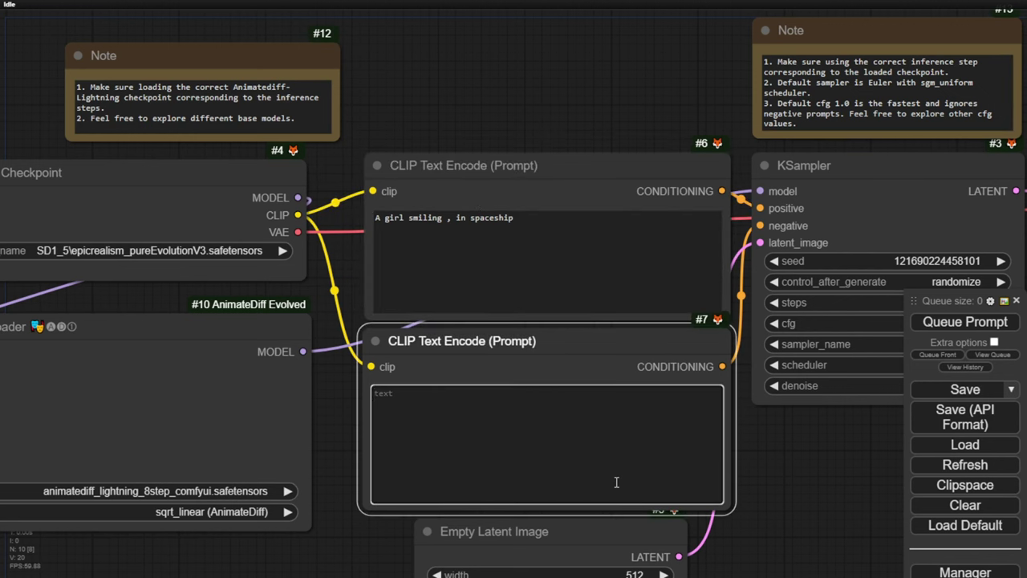
pyautogui.write('n')
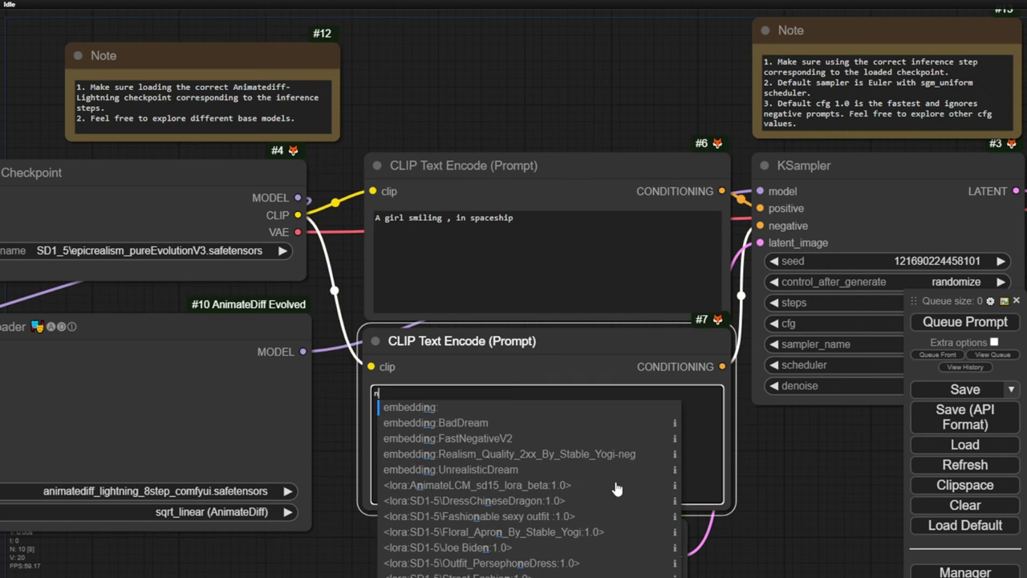
pyautogui.write('sfw')
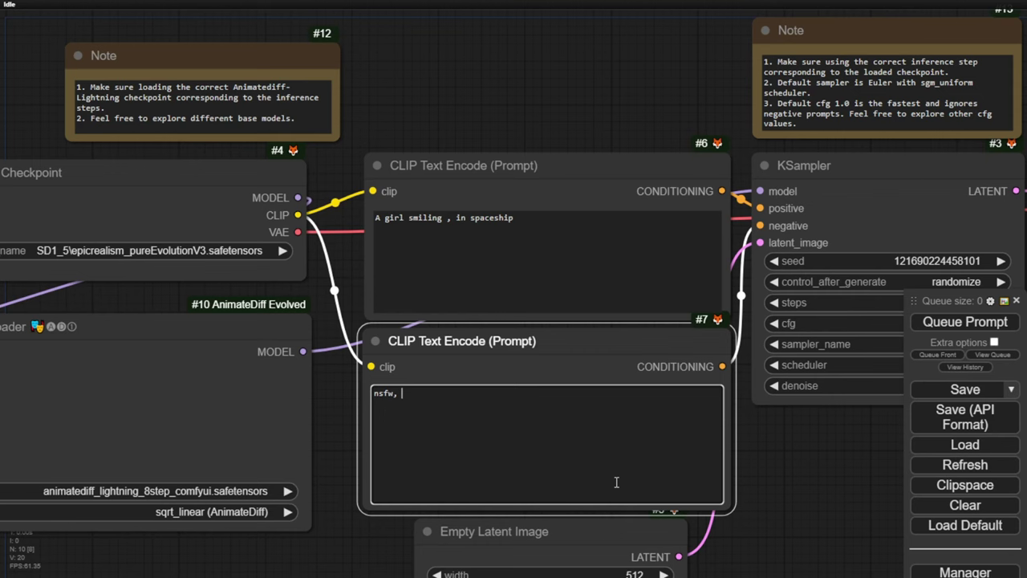
pyautogui.write(', text , watermark')
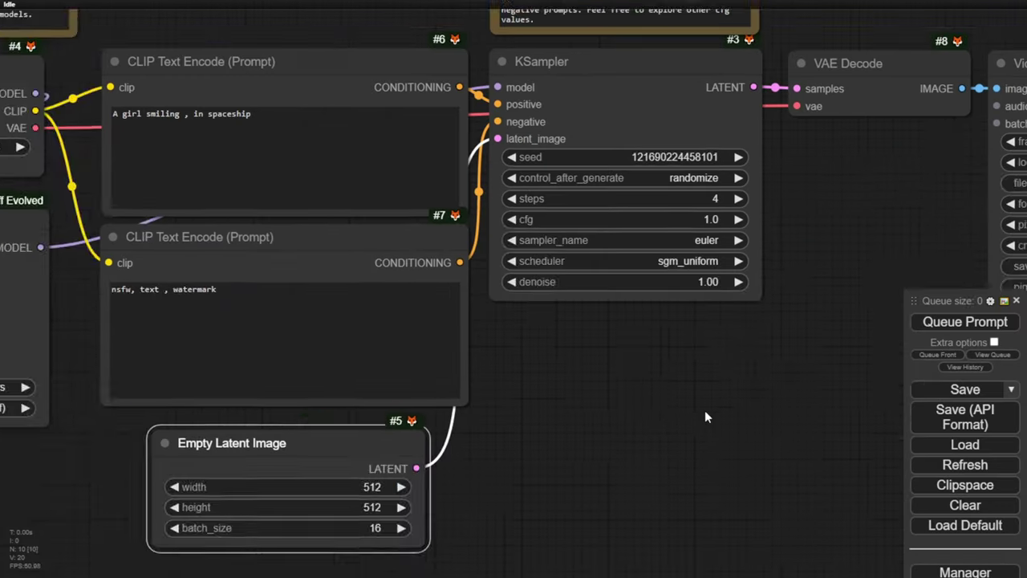
pyautogui.moveTo(705, 410); pyautogui.dragTo(622, 416)
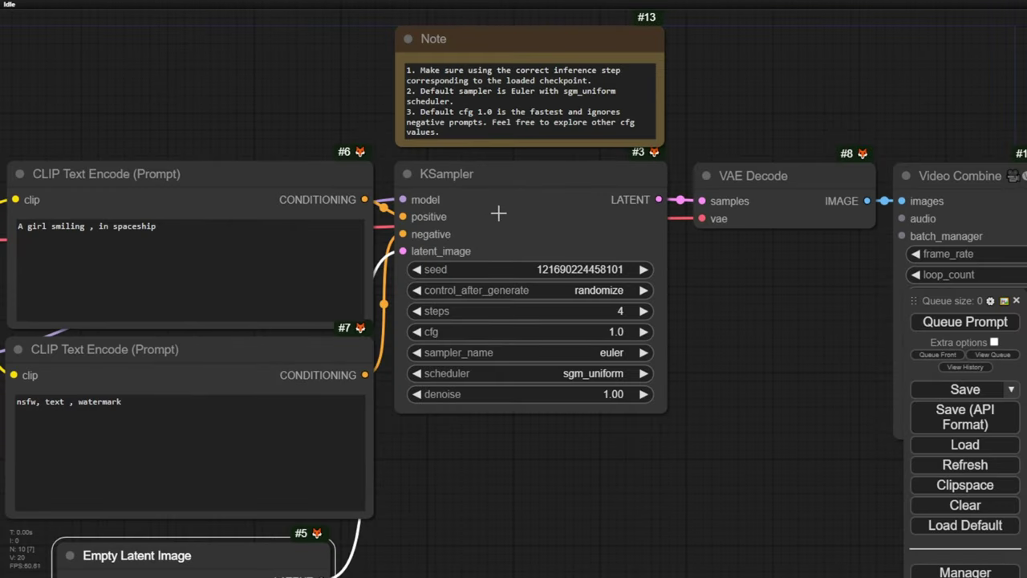
# - Raise the KSampler steps from 4 to 8 and review the note's default cfg 1.0 tip
pyautogui.click(611, 373)
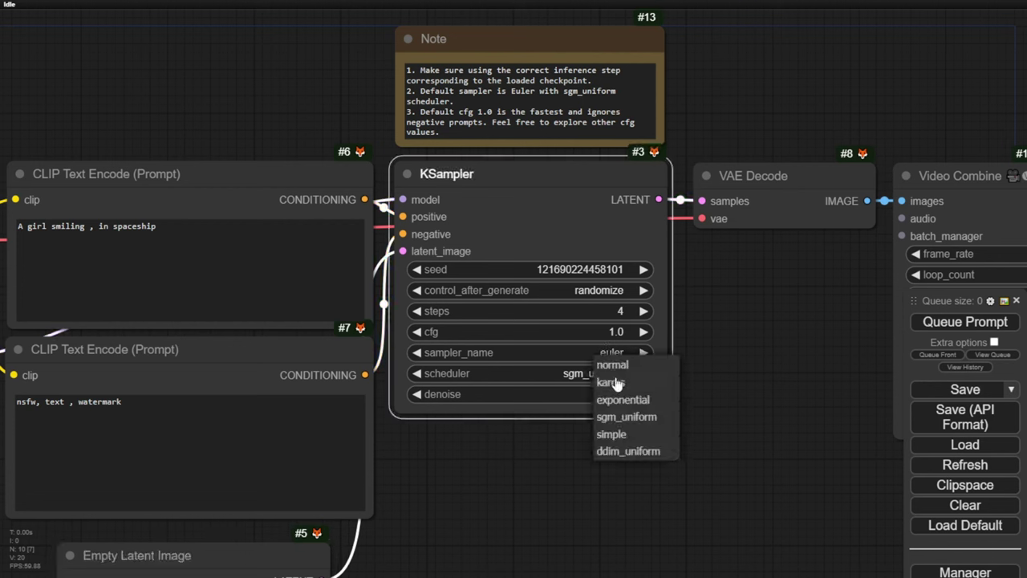
pyautogui.moveTo(644, 310); pyautogui.dragTo(667, 305)
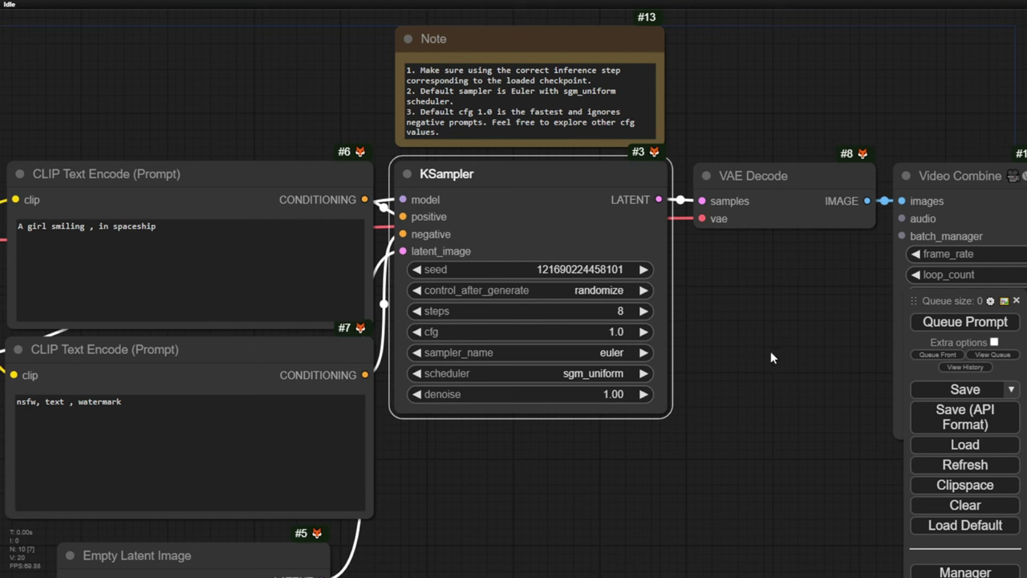
pyautogui.click(422, 112)
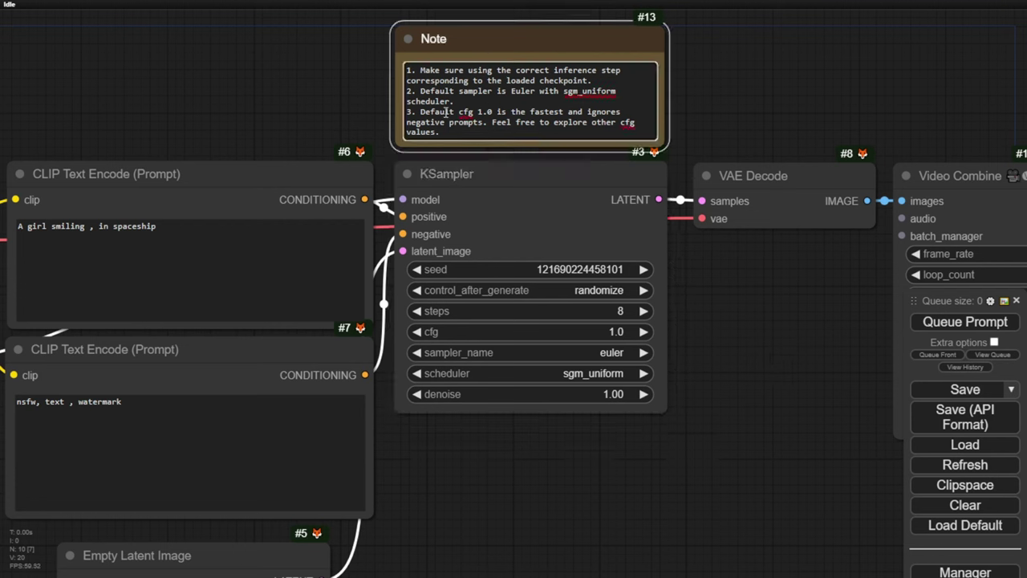
pyautogui.moveTo(422, 111); pyautogui.dragTo(489, 112)
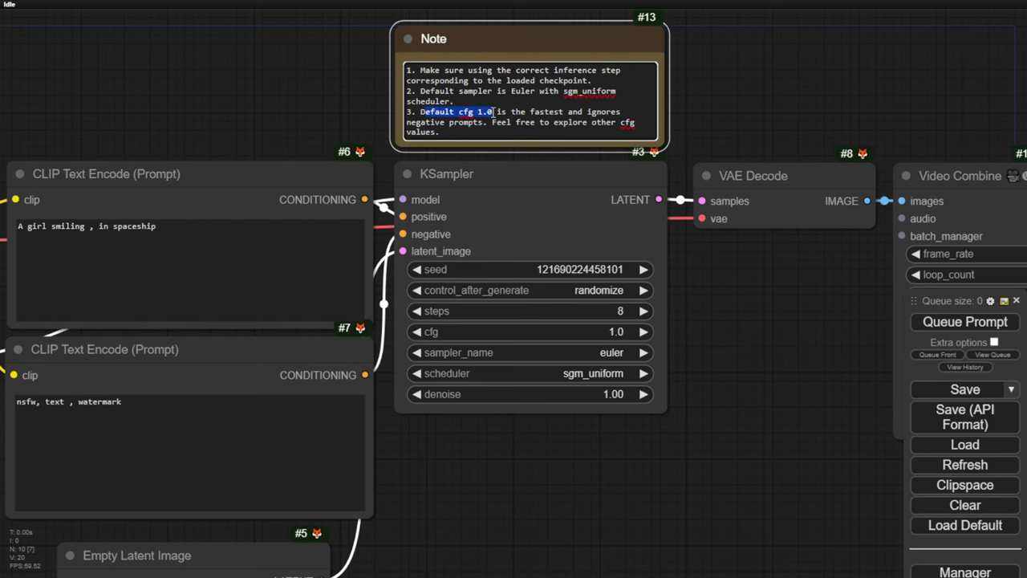
pyautogui.click(508, 114)
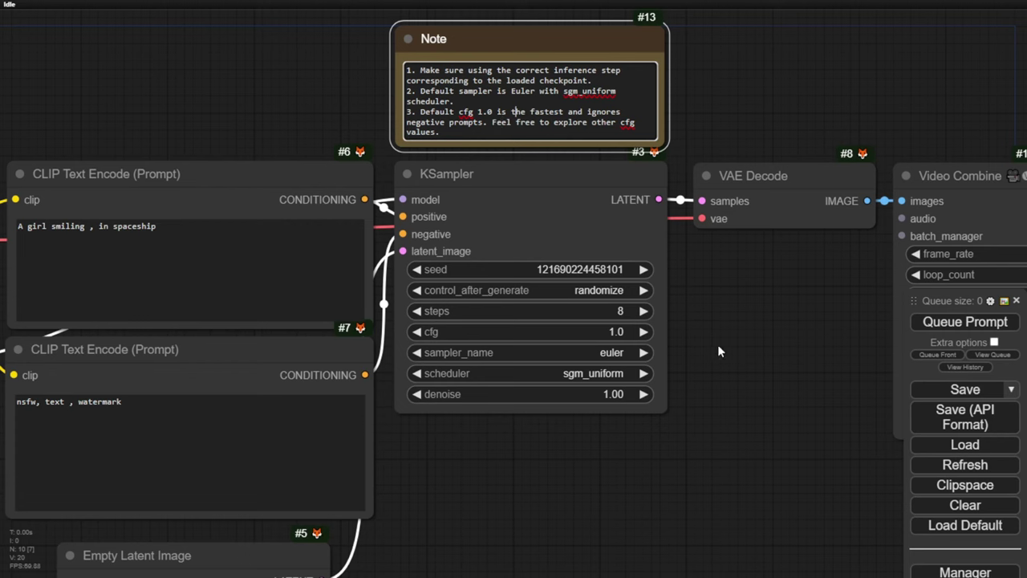
pyautogui.moveTo(699, 527); pyautogui.dragTo(714, 498)
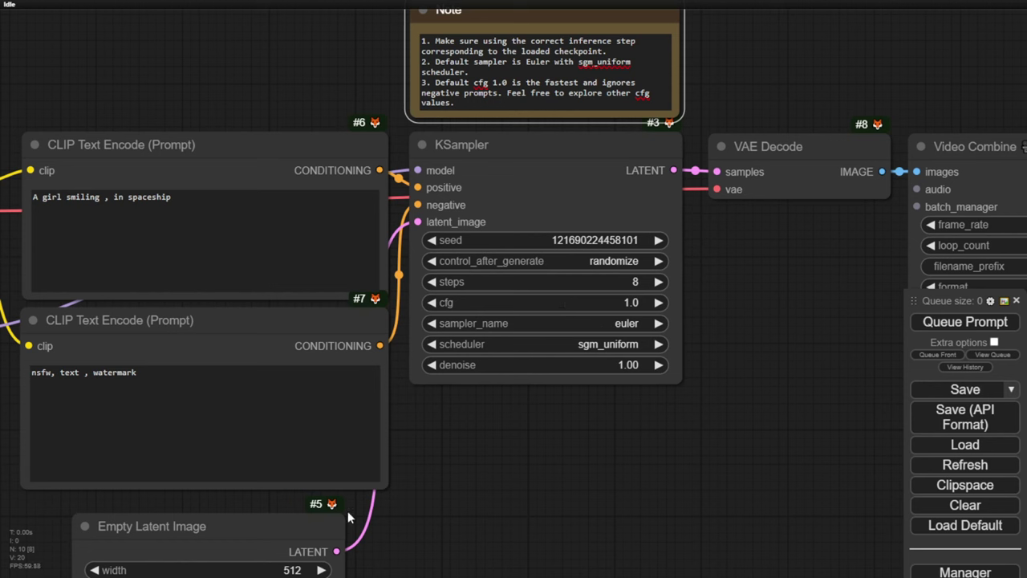
# - Set the KSampler cfg to 2.0
pyautogui.click(623, 302)
pyautogui.write('2')
pyautogui.press('Return')
pyautogui.scroll(-2, 360, 416)
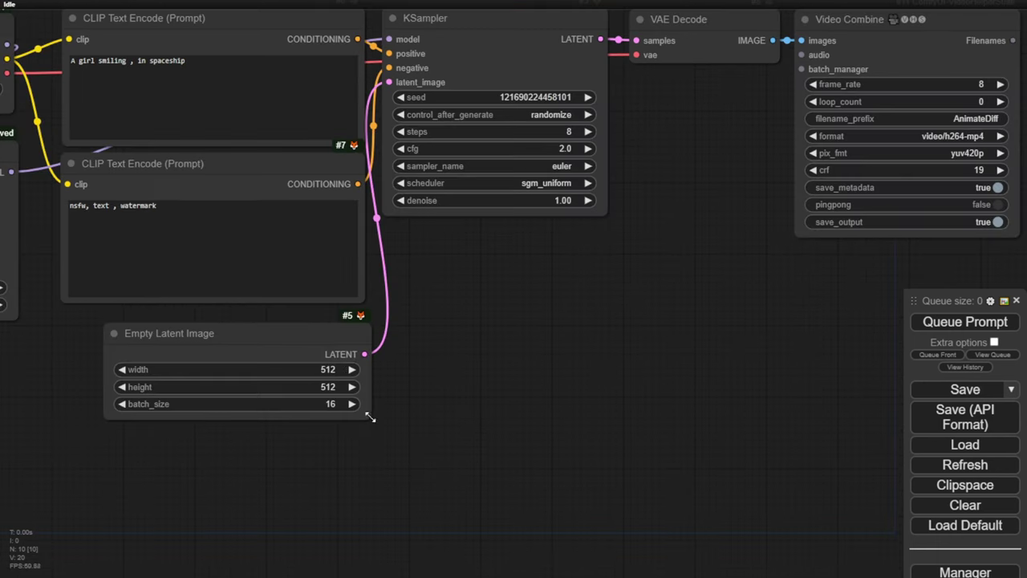
pyautogui.moveTo(724, 257); pyautogui.dragTo(431, 323)
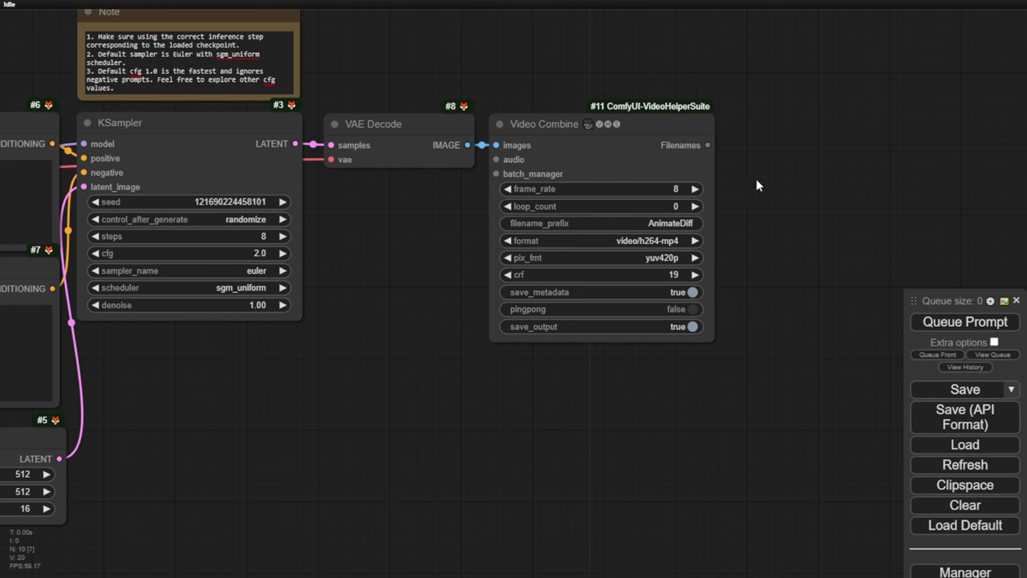
# - Switch Video Combine to image/gif, queue the render and view the spaceship-girl GIF preview
pyautogui.click(681, 241)
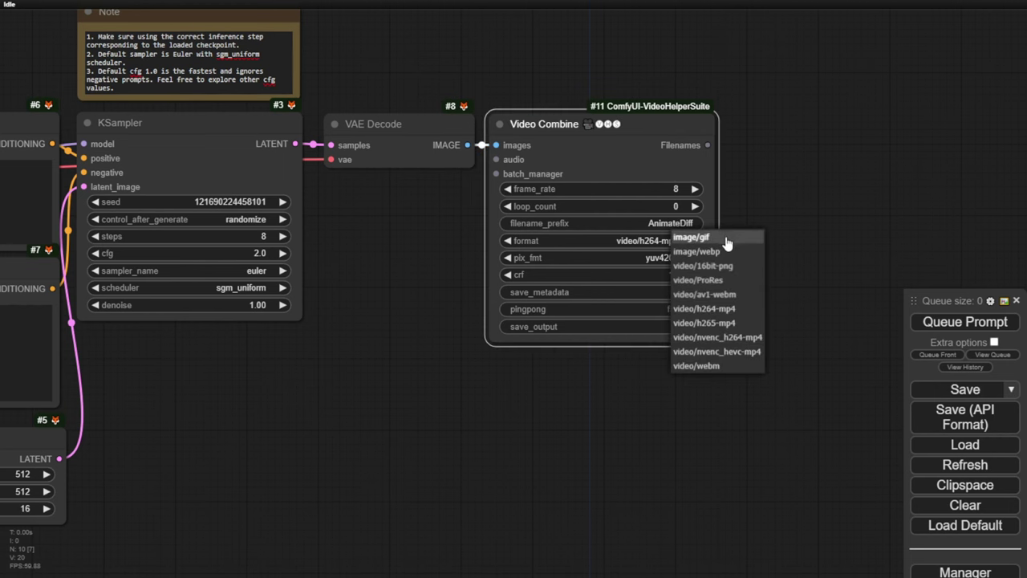
pyautogui.click(691, 238)
pyautogui.click(786, 240)
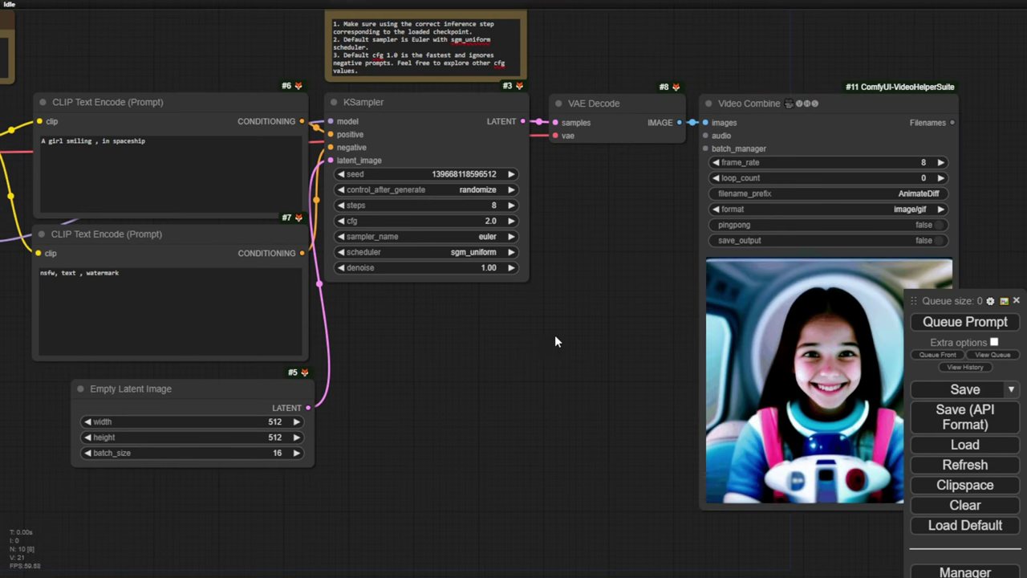
pyautogui.scroll(-1, 555, 341)
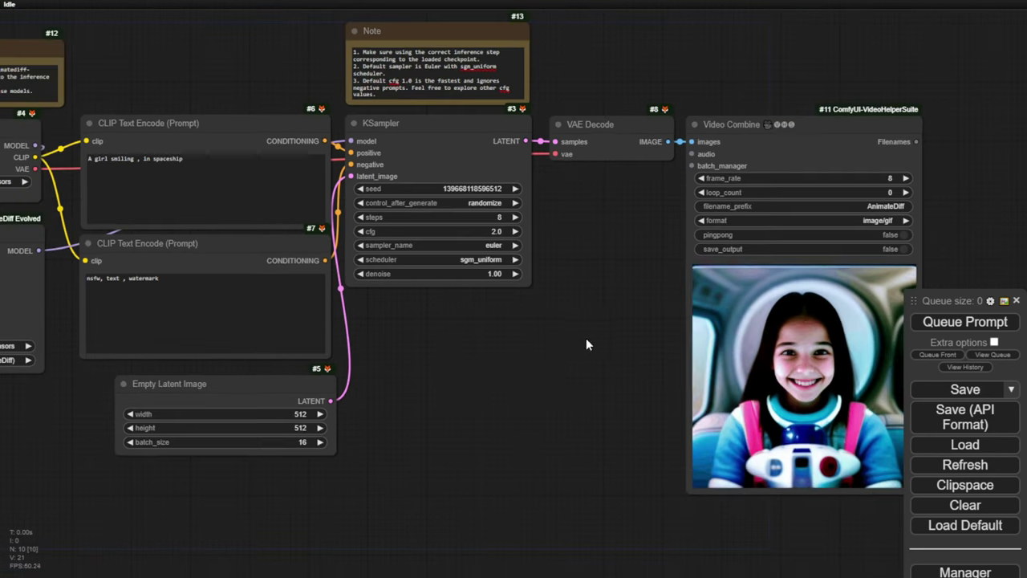
pyautogui.moveTo(592, 344); pyautogui.dragTo(367, 287)
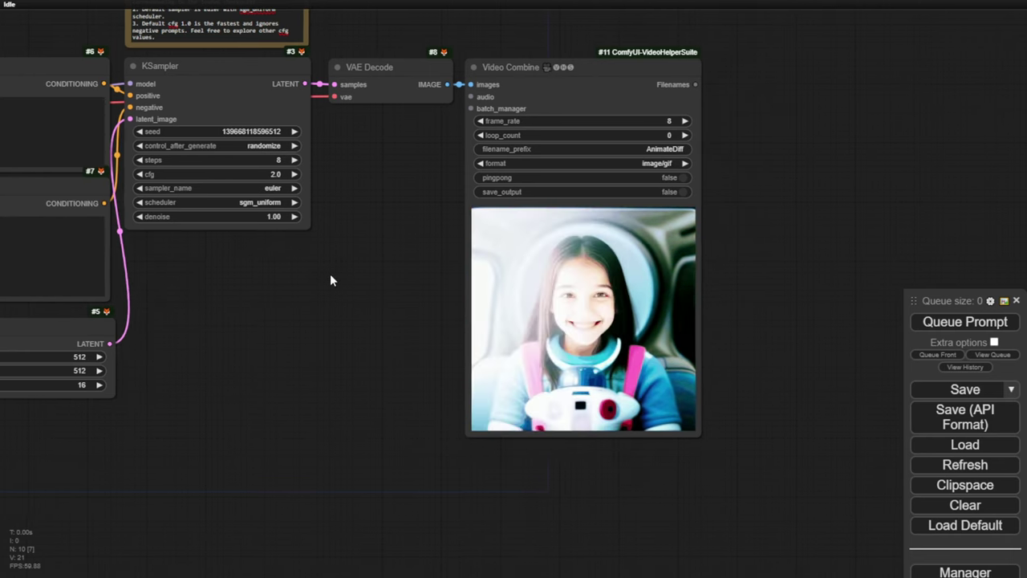
pyautogui.moveTo(449, 302); pyautogui.dragTo(558, 319)
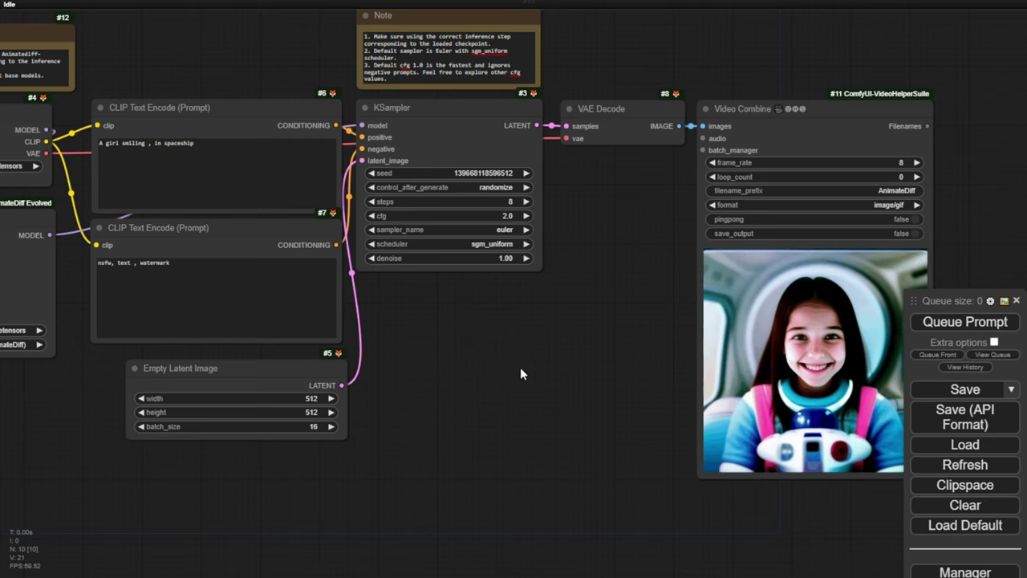
pyautogui.moveTo(810, 356); pyautogui.dragTo(589, 333)
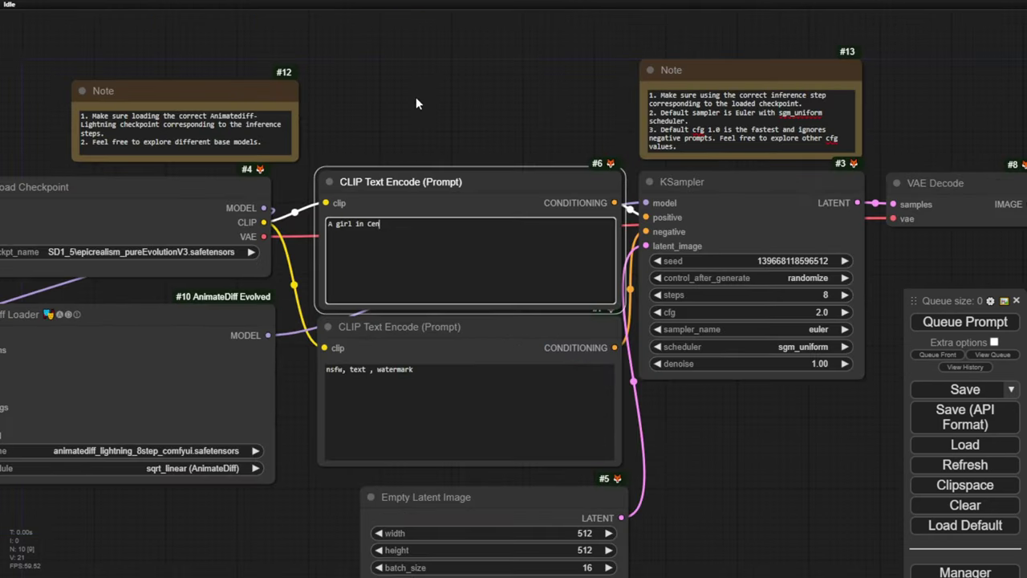
# - Set the positive prompt to 'A girl in Central Park, running', queue it, and view the jogging preview
pyautogui.write('ntral Park,')
pyautogui.write('running')
pyautogui.click(940, 322)
pyautogui.scroll(-2, 930, 256)
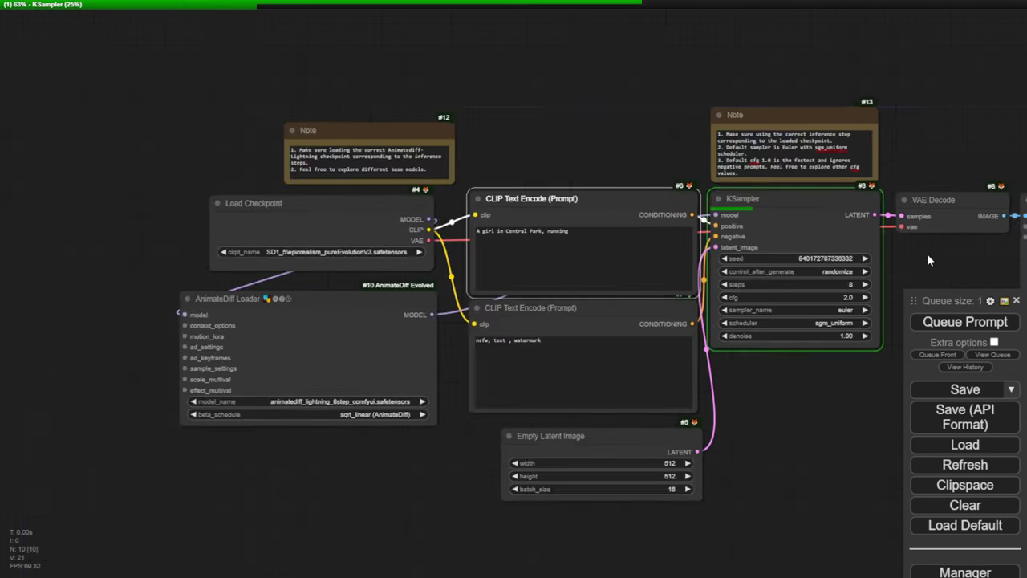
pyautogui.moveTo(927, 254); pyautogui.dragTo(511, 206)
pyautogui.scroll(-1, 510, 206)
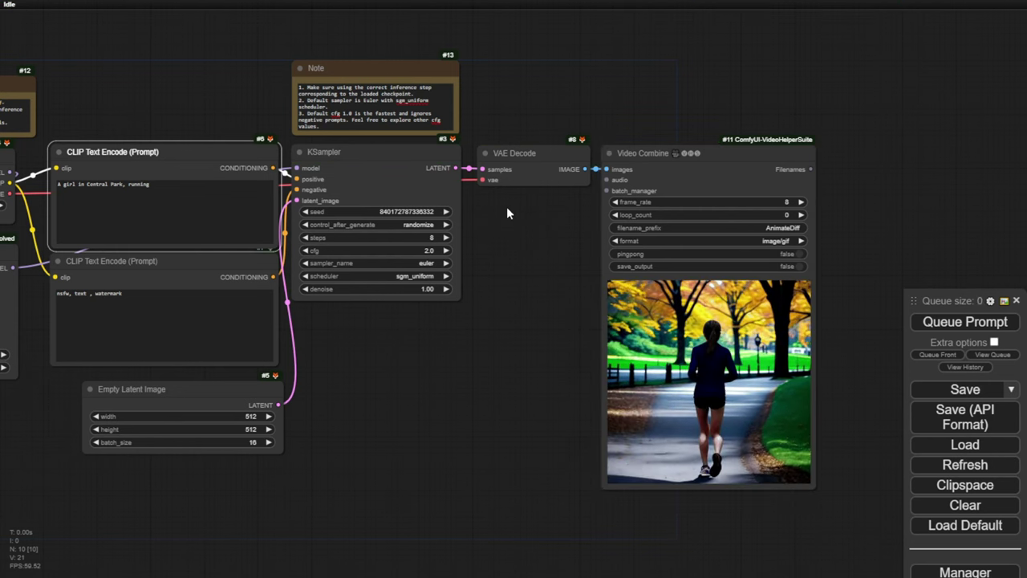
# - Centre the park-runner GIF and drag the Video Combine corner to enlarge its preview
pyautogui.scroll(4, 681, 348)
pyautogui.scroll(2, 482, 353)
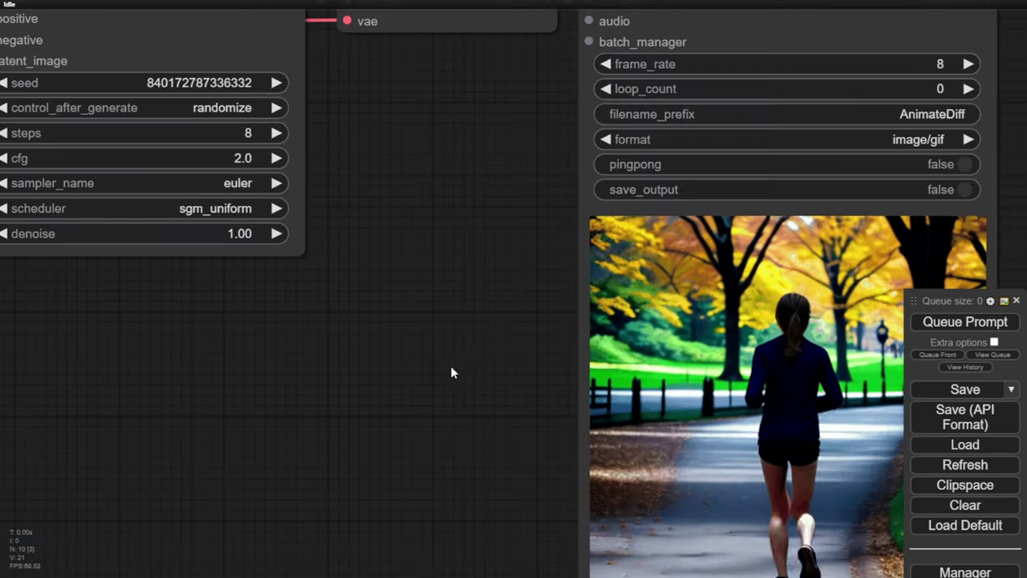
pyautogui.moveTo(451, 372); pyautogui.dragTo(131, 255)
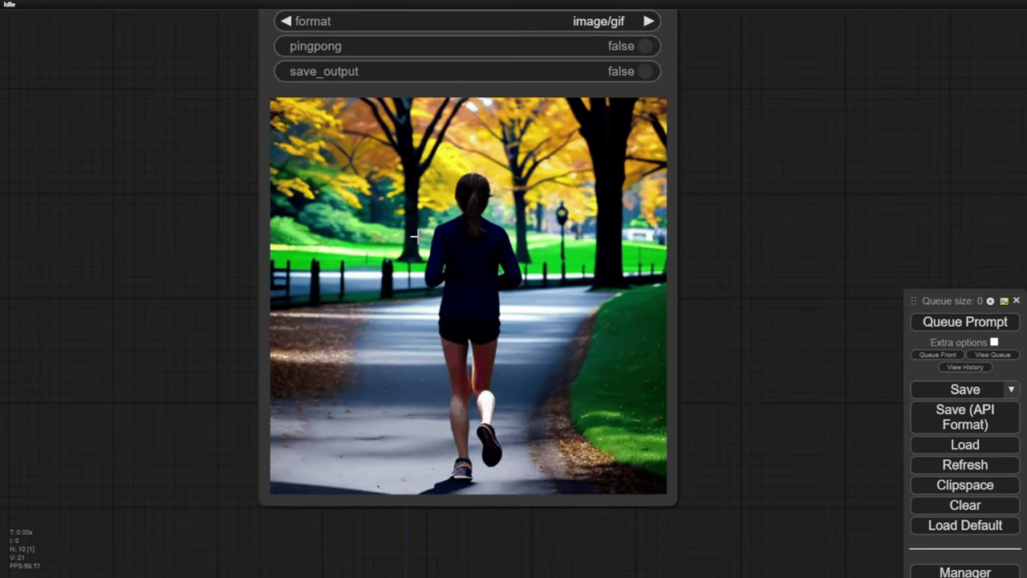
pyautogui.scroll(-1, 282, 227)
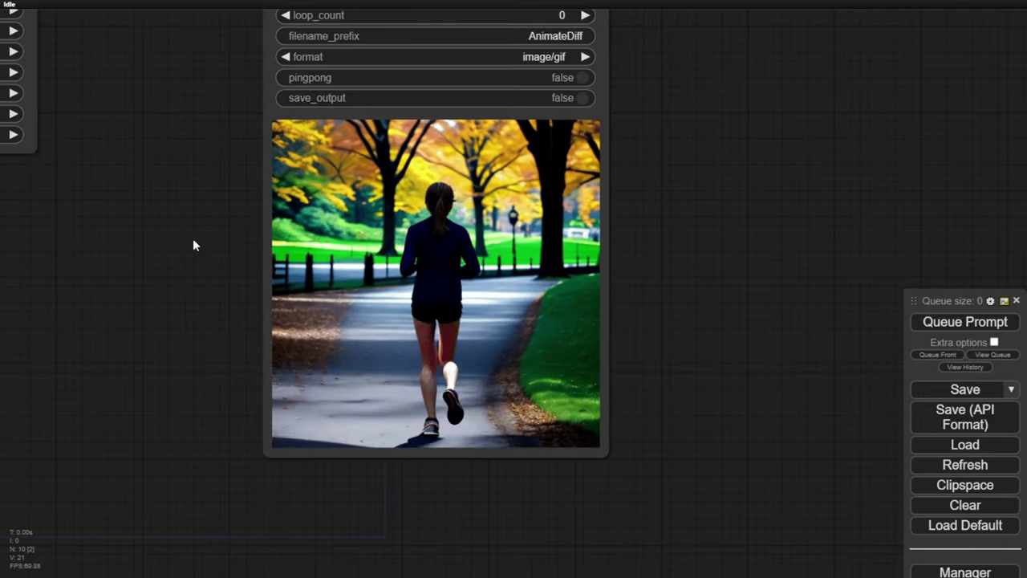
pyautogui.scroll(-1, 198, 241)
pyautogui.moveTo(210, 225); pyautogui.dragTo(275, 274)
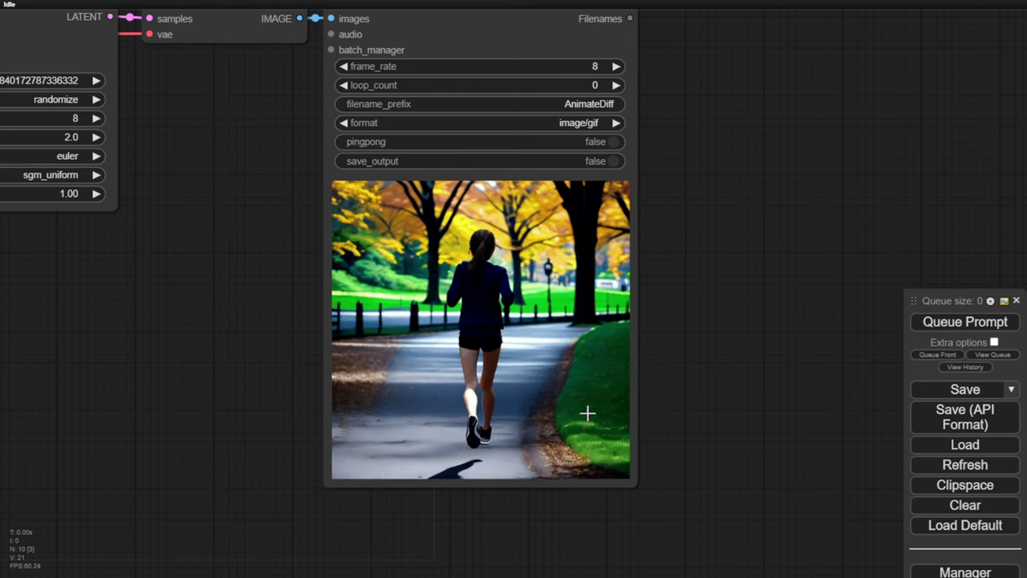
pyautogui.scroll(-1, 592, 416)
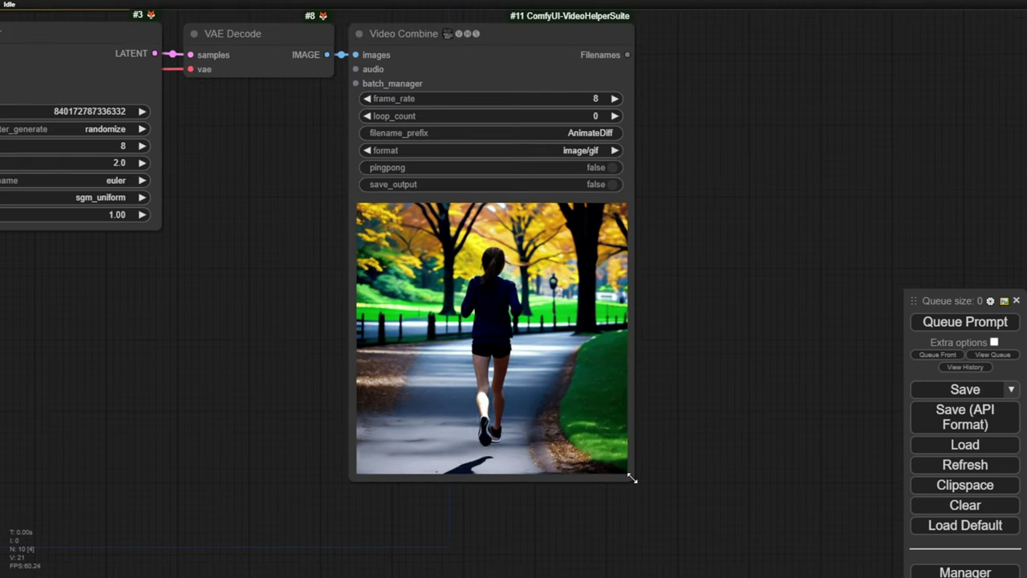
pyautogui.moveTo(632, 478); pyautogui.dragTo(679, 473)
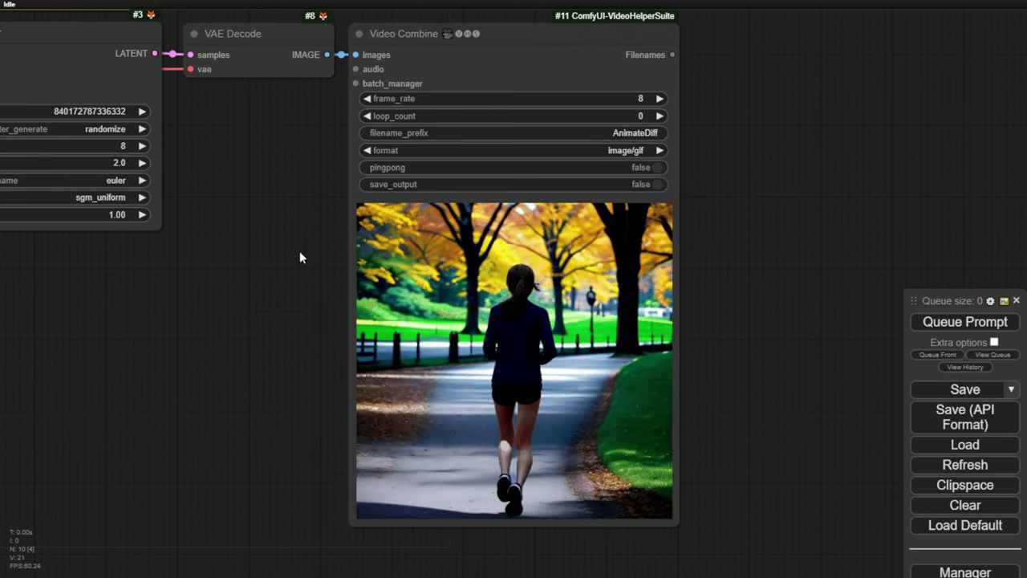
# - Pan to the prompt and latent nodes of the loaded vid2vid workflow
pyautogui.moveTo(276, 292); pyautogui.dragTo(543, 286)
pyautogui.scroll(-3, 426, 337)
pyautogui.moveTo(426, 337); pyautogui.dragTo(457, 415)
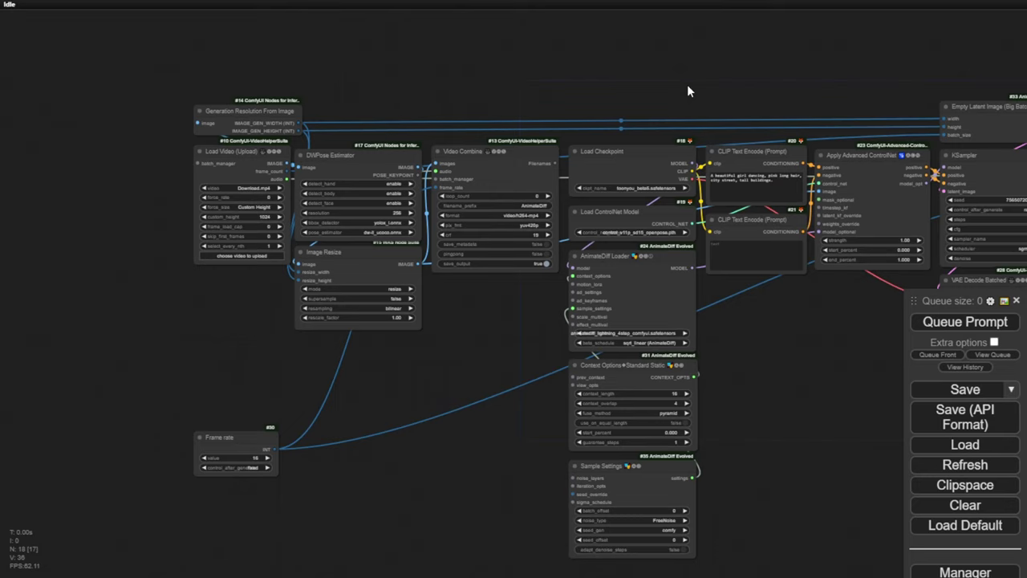
# - Pan across the vid2vid graph and review the checkpoints in the ckpt_name list
pyautogui.moveTo(687, 84); pyautogui.dragTo(596, 83)
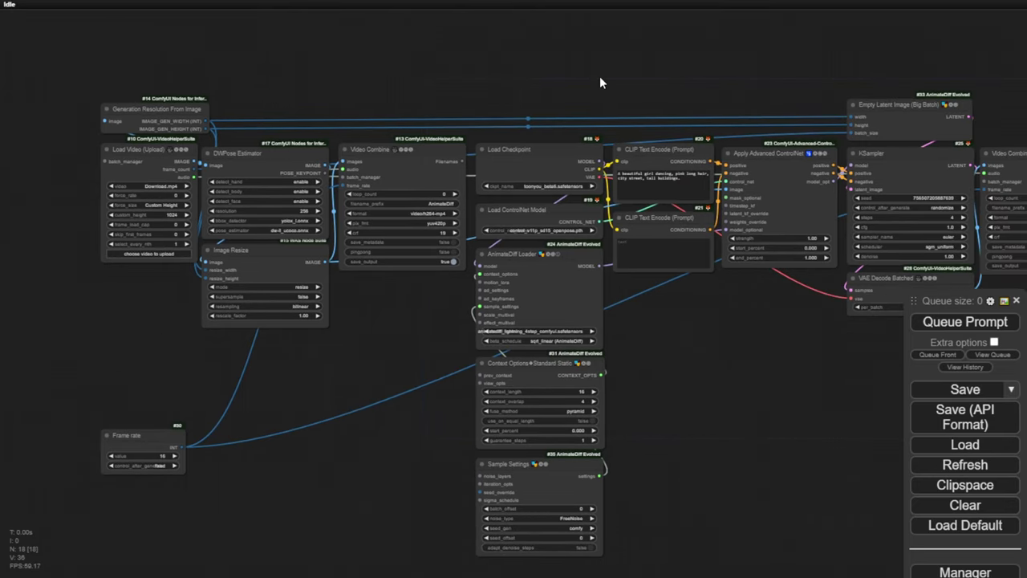
pyautogui.moveTo(603, 101); pyautogui.dragTo(511, 90)
pyautogui.scroll(-1, 505, 99)
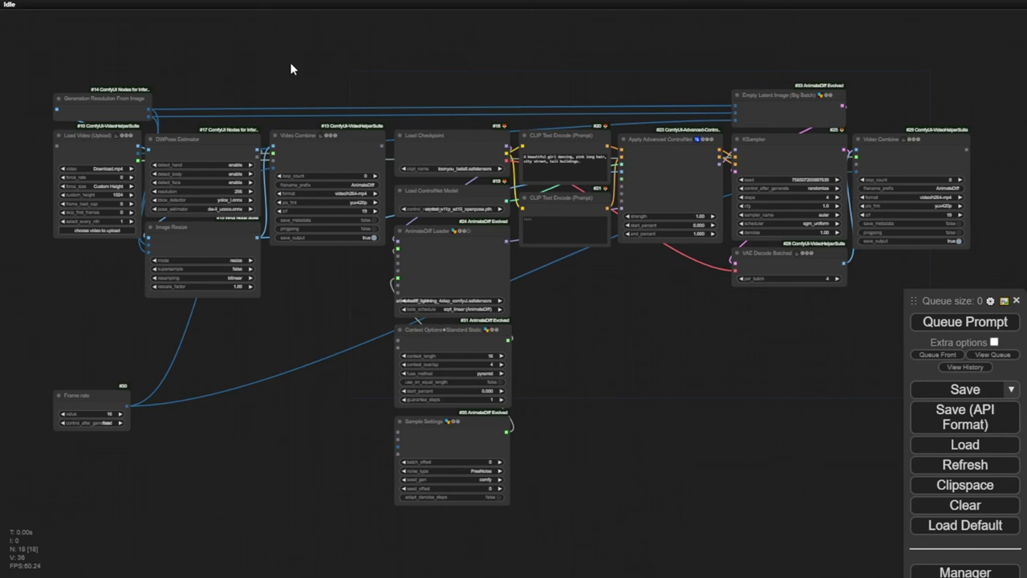
pyautogui.scroll(3, 296, 78)
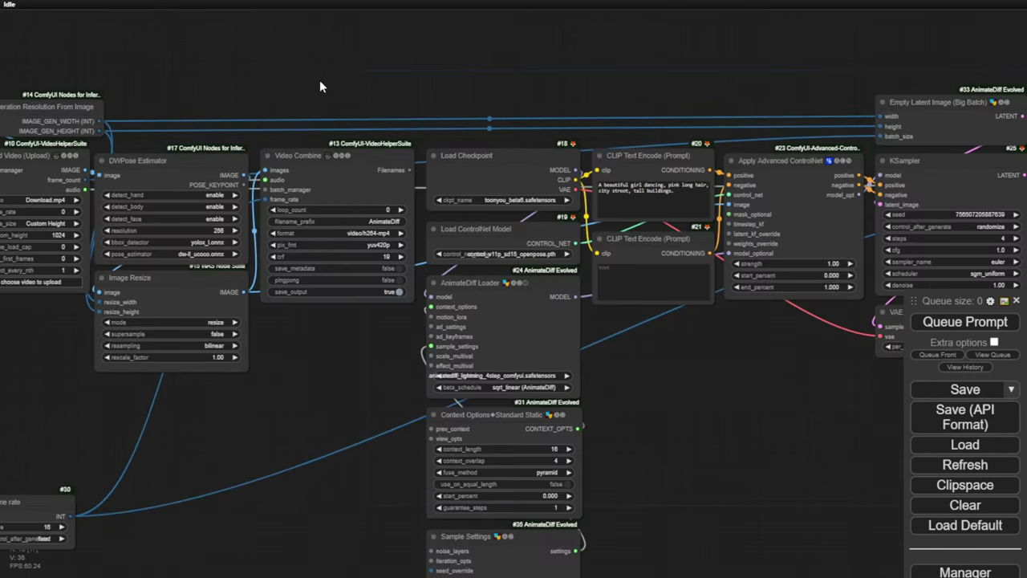
pyautogui.moveTo(322, 77); pyautogui.dragTo(523, 58)
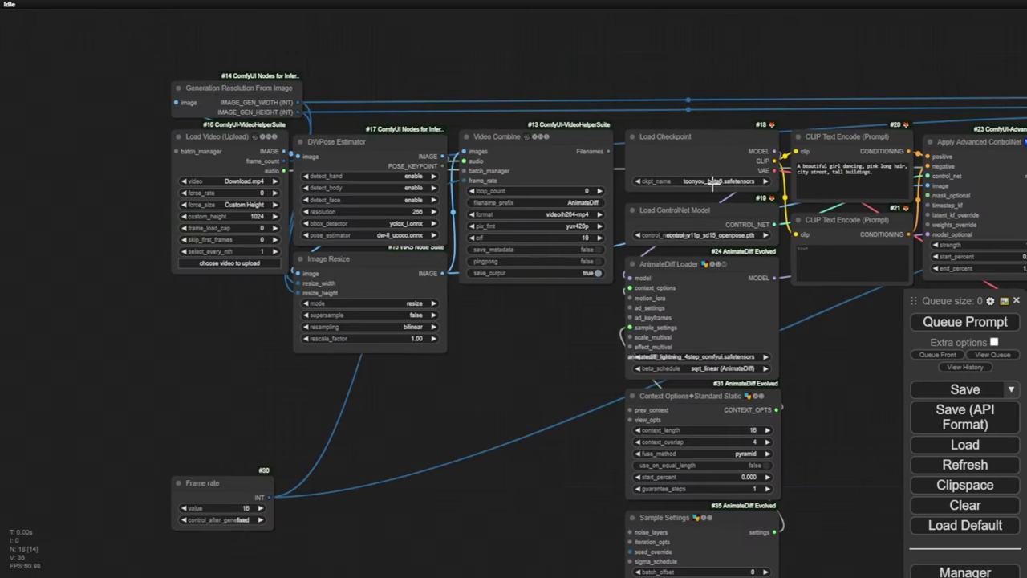
pyautogui.click(712, 183)
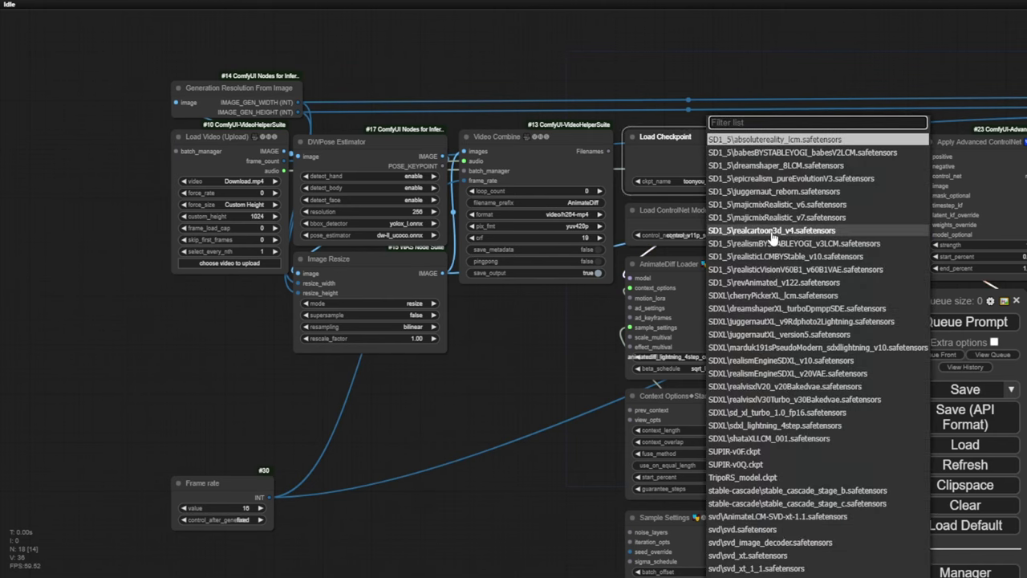
pyautogui.scroll(3, 428, 280)
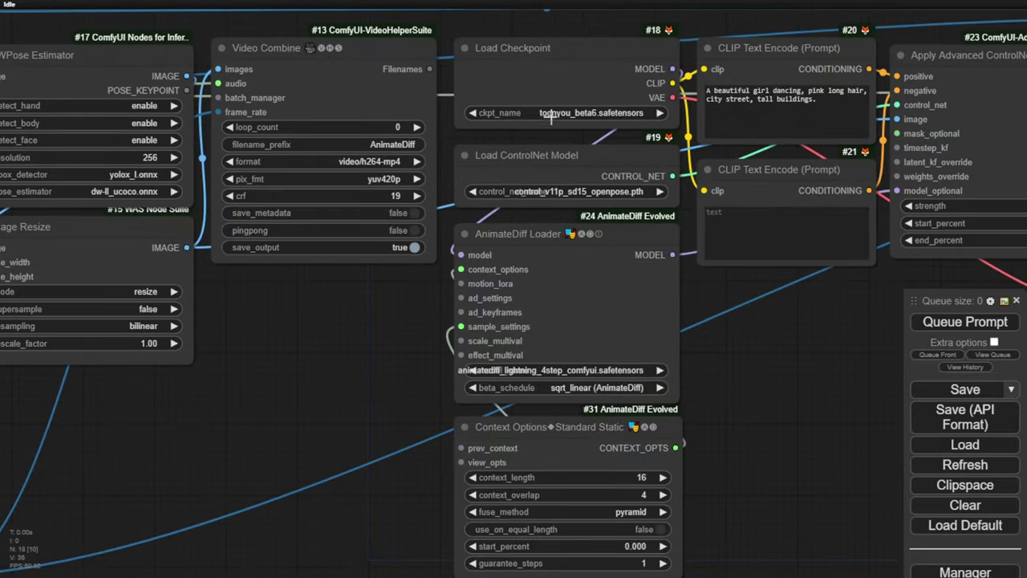
pyautogui.click(553, 113)
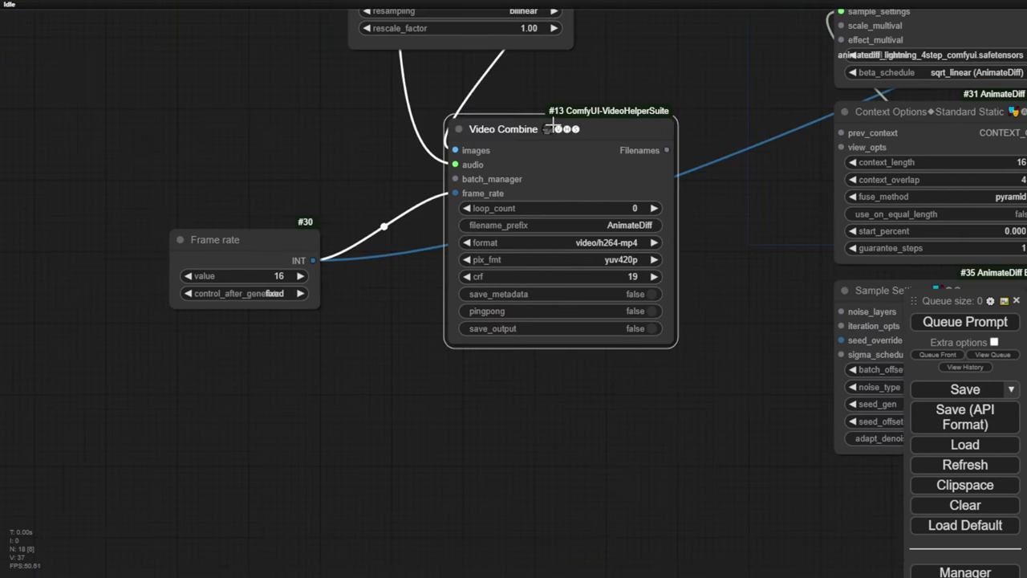
# - Move the first Video Combine node right and down and the Frame rate node up and left
pyautogui.moveTo(552, 120); pyautogui.dragTo(609, 149)
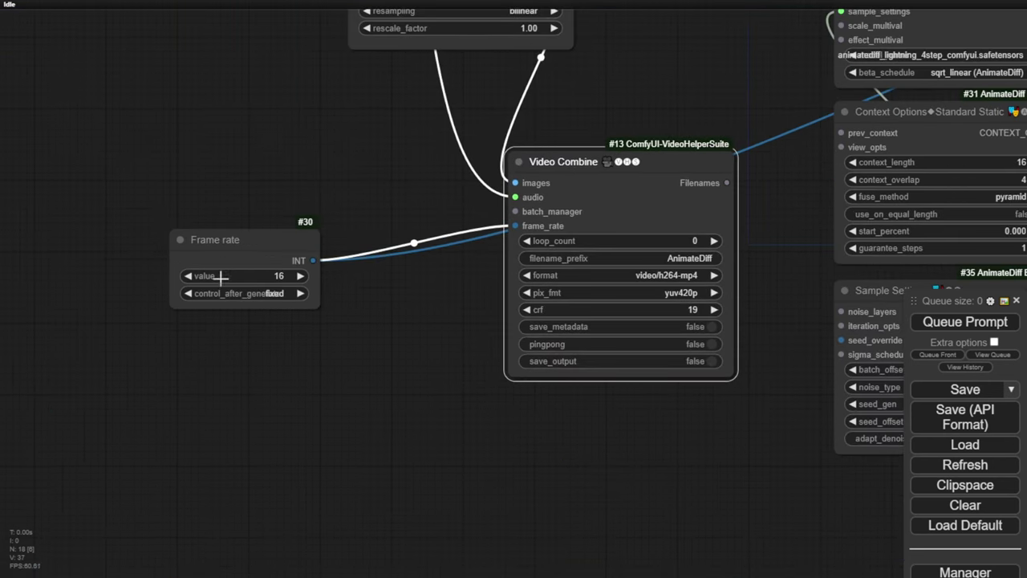
pyautogui.moveTo(235, 253); pyautogui.dragTo(197, 237)
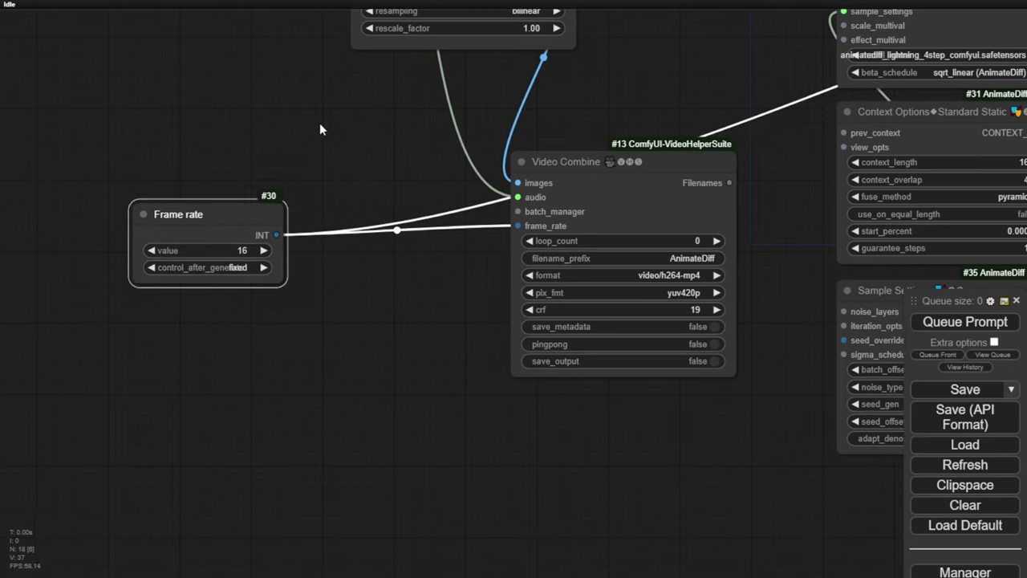
pyautogui.moveTo(326, 137); pyautogui.dragTo(479, 414)
pyautogui.scroll(3, 479, 417)
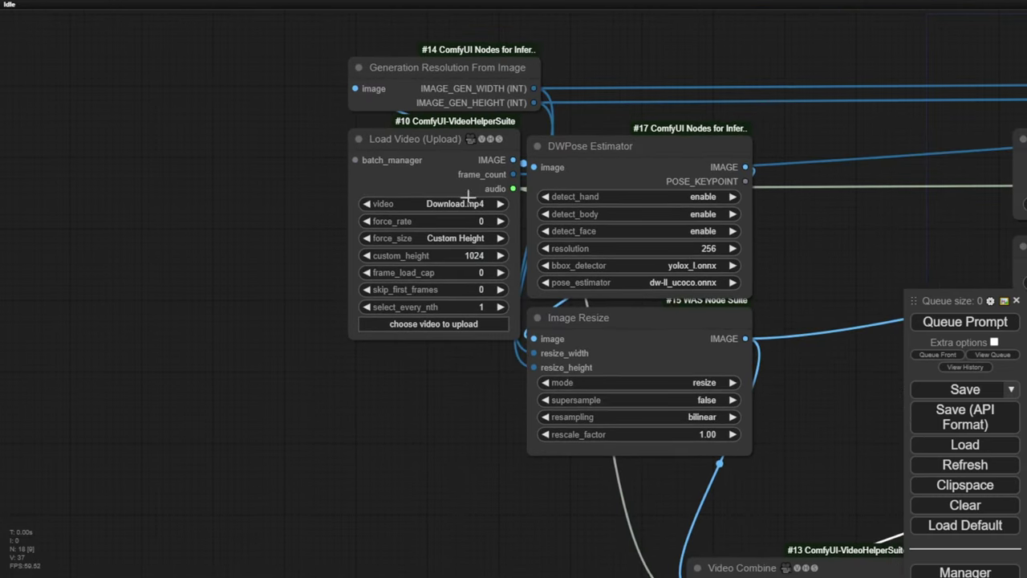
# - Load the woman-in-red stair-climbing clip into Load Video, capped at 80 frames
pyautogui.moveTo(424, 146); pyautogui.dragTo(281, 164)
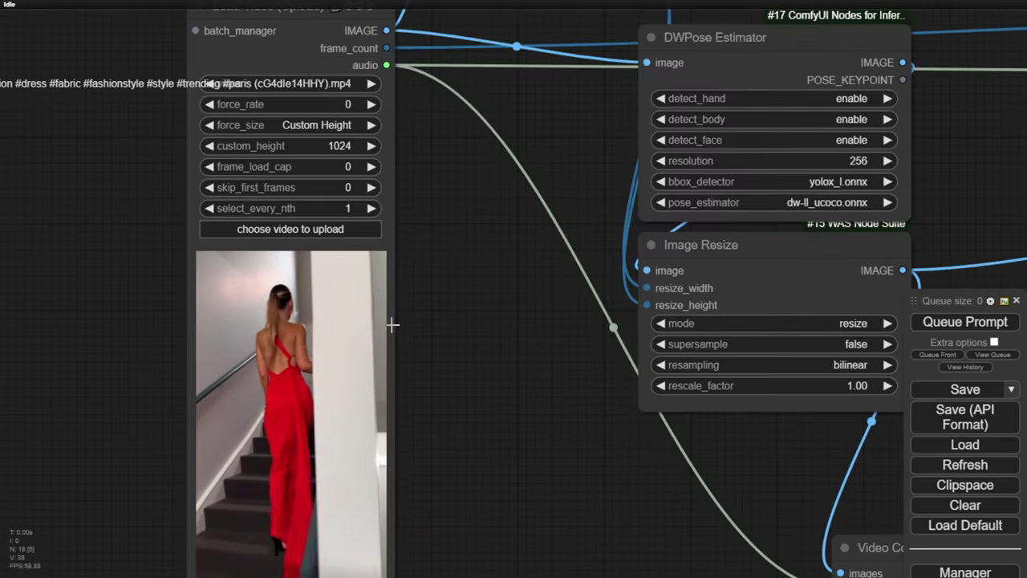
pyautogui.scroll(-4, 415, 326)
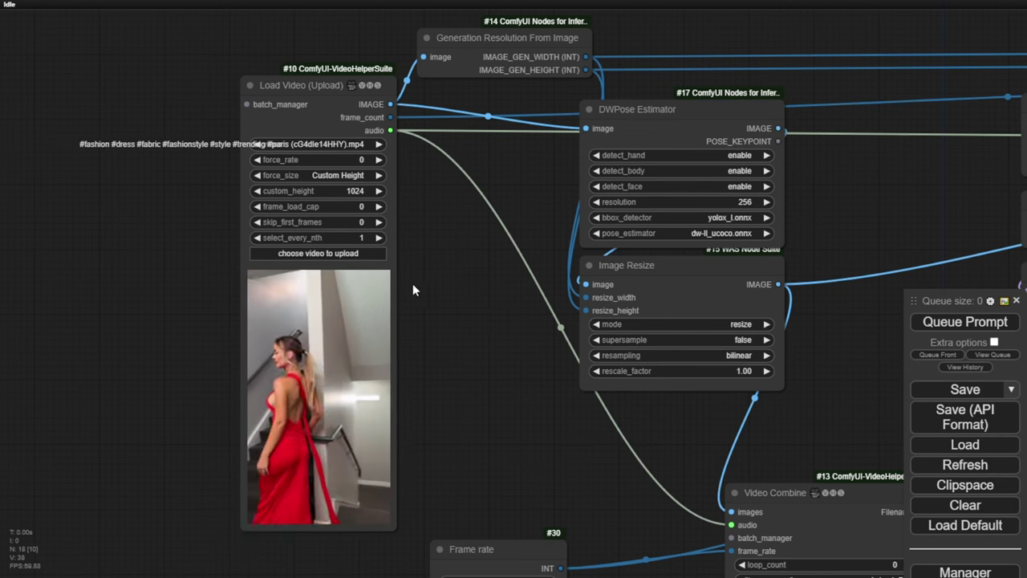
pyautogui.moveTo(481, 317); pyautogui.dragTo(387, 292)
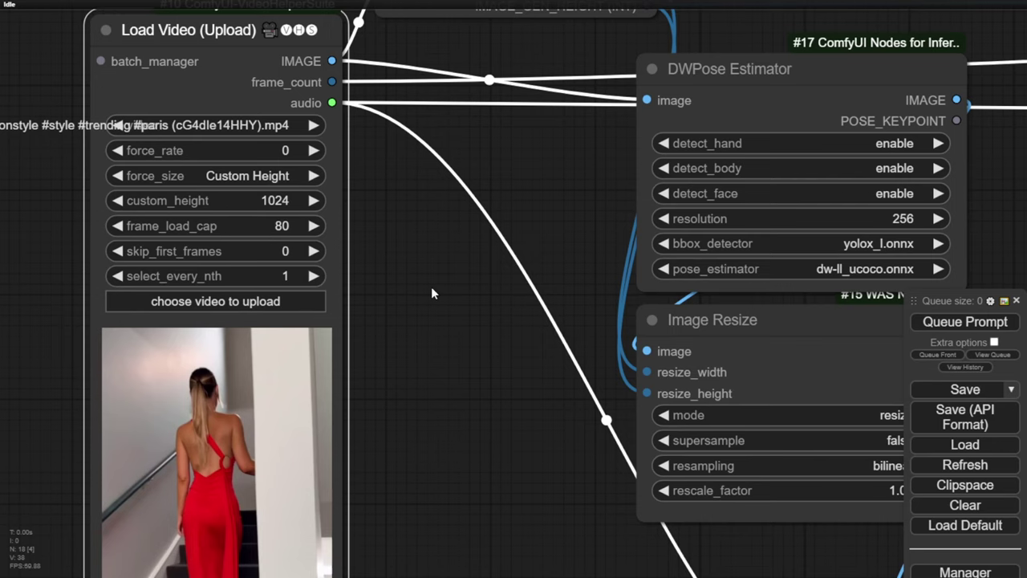
pyautogui.scroll(-5, 433, 286)
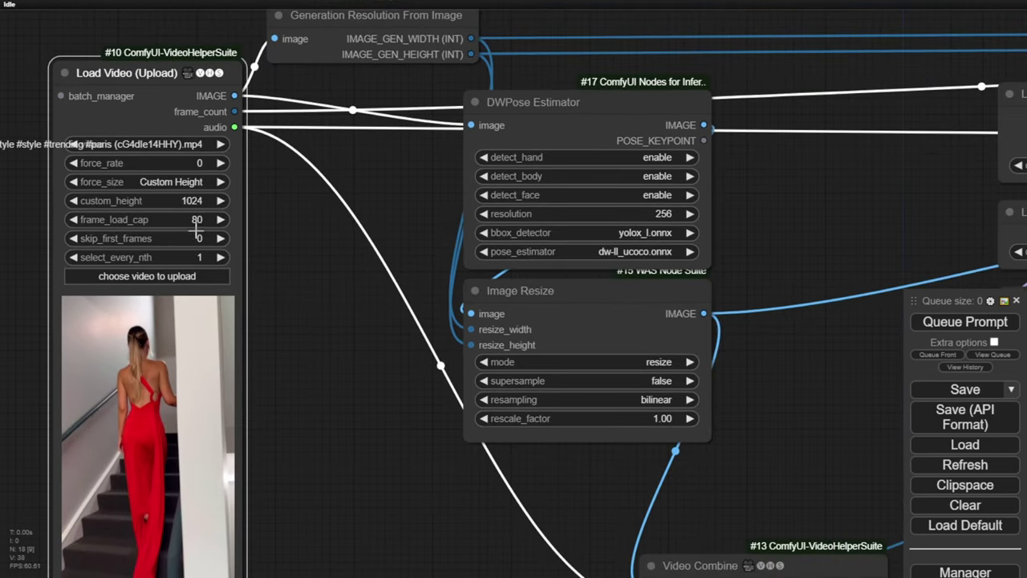
pyautogui.scroll(-1, 333, 367)
# - Pan to the checkpoint, AnimateDiff, context and sample settings nodes
pyautogui.moveTo(351, 407); pyautogui.dragTo(123, 389)
pyautogui.scroll(-2, 624, 365)
pyautogui.scroll(-2, 535, 317)
pyautogui.scroll(3, 494, 344)
pyautogui.moveTo(678, 355); pyautogui.dragTo(377, 186)
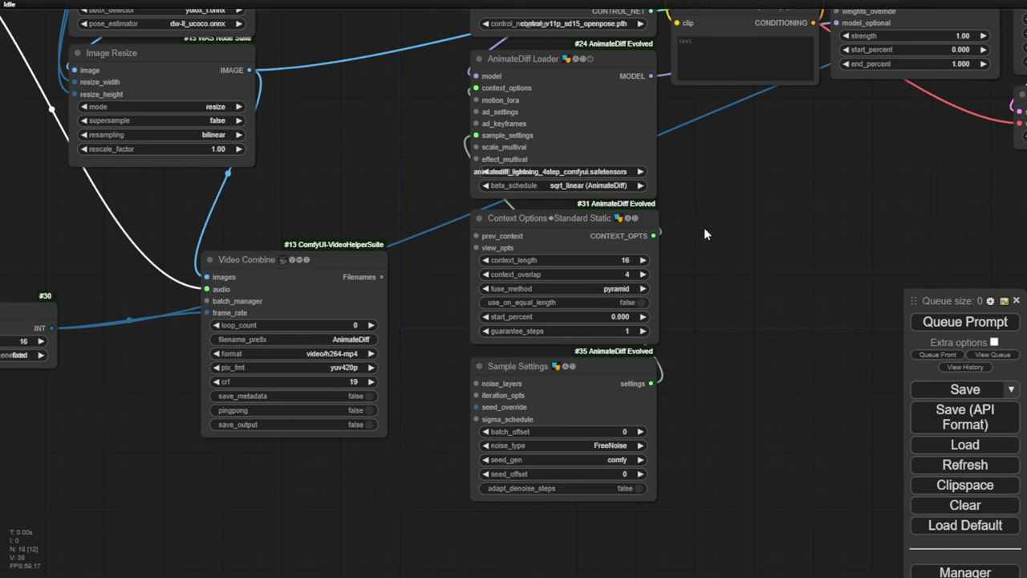
pyautogui.moveTo(704, 230); pyautogui.dragTo(641, 291)
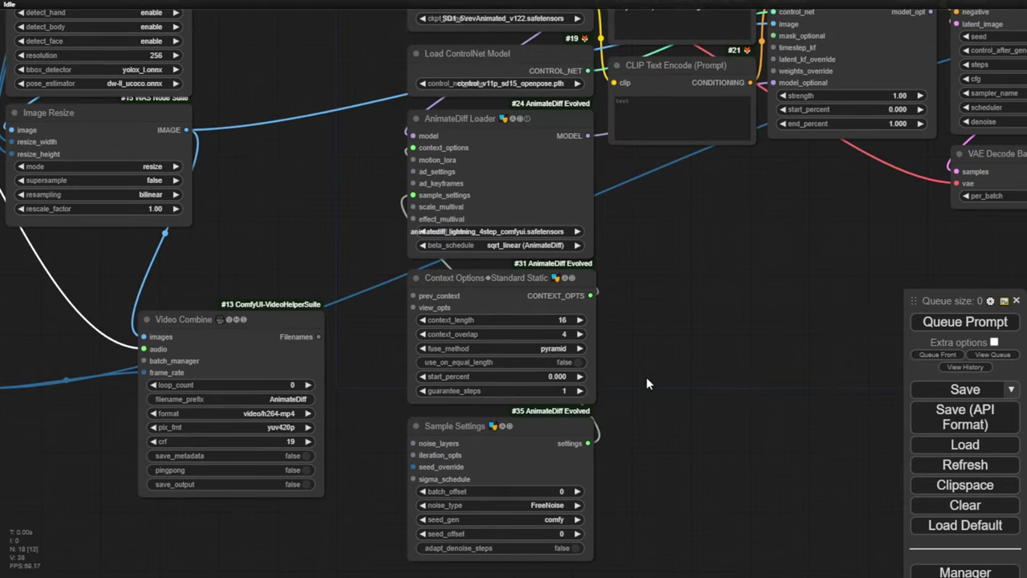
pyautogui.moveTo(650, 387); pyautogui.dragTo(639, 279)
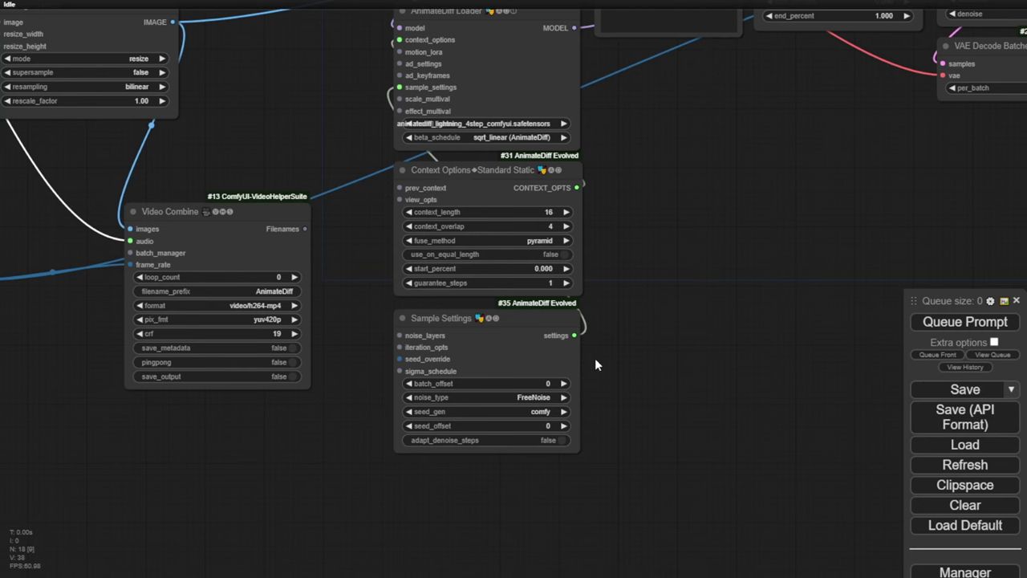
pyautogui.scroll(3, 594, 360)
pyautogui.scroll(3, 588, 396)
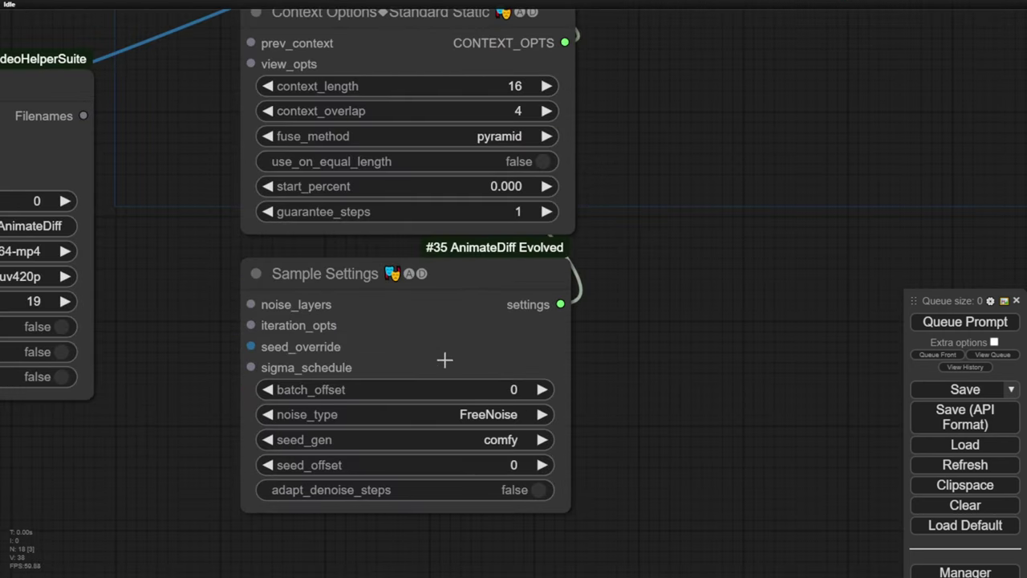
pyautogui.click(466, 277)
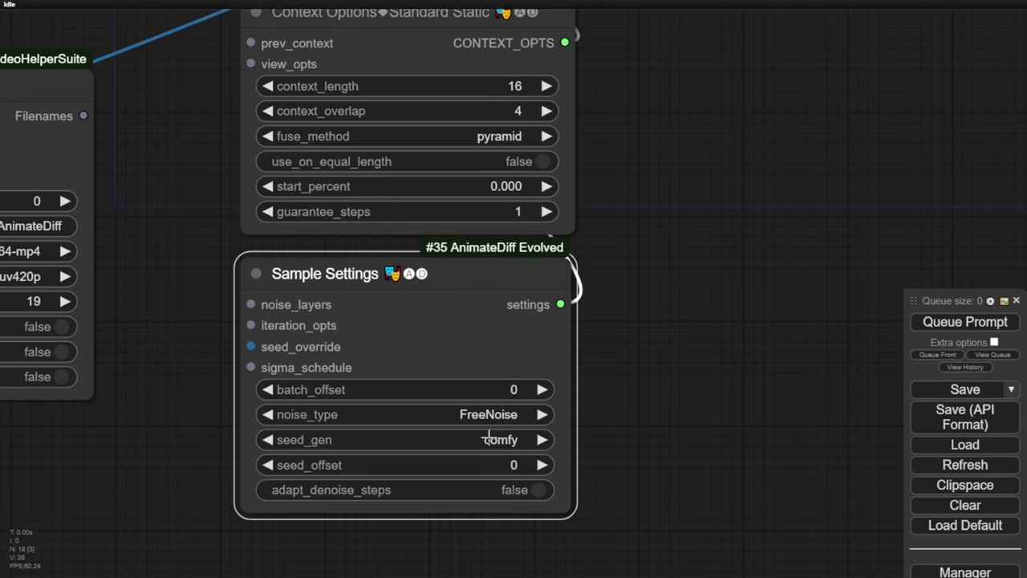
pyautogui.scroll(-6, 573, 396)
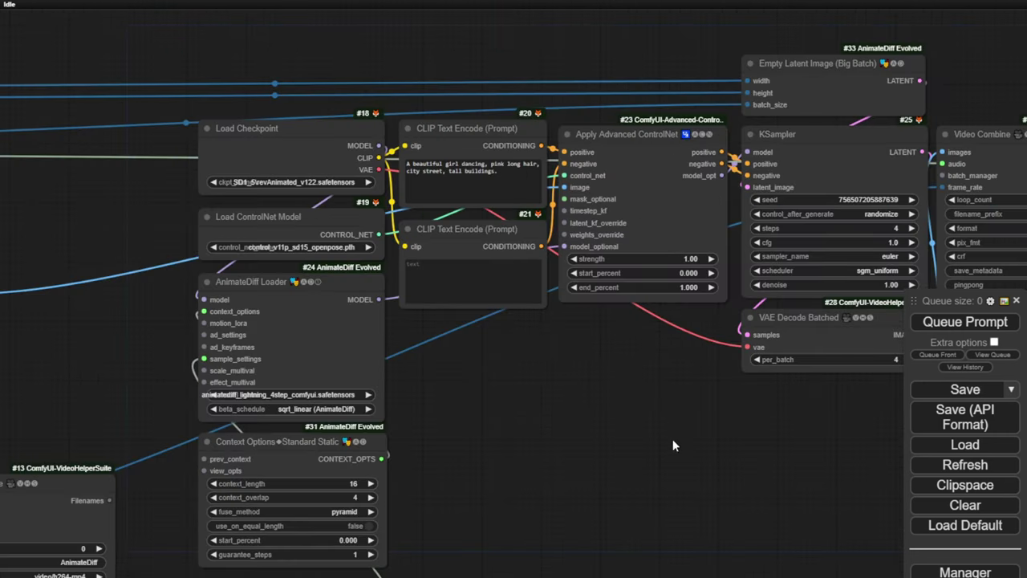
# - Edit the positive prompt to 'A beautiful girl walking upstair, purple long hair, city street, tall buildings.'
pyautogui.moveTo(657, 409); pyautogui.dragTo(448, 504)
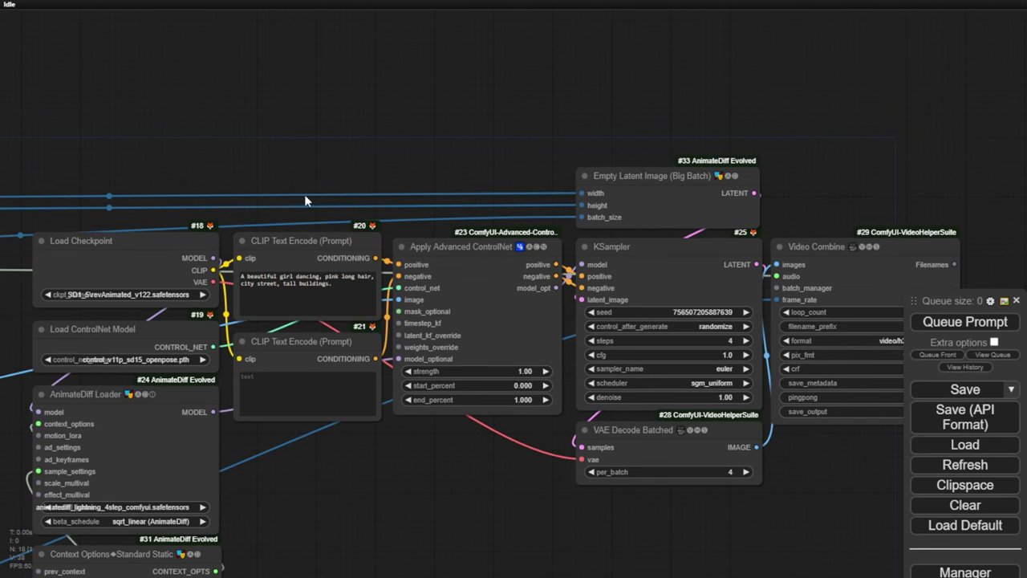
pyautogui.scroll(7, 307, 214)
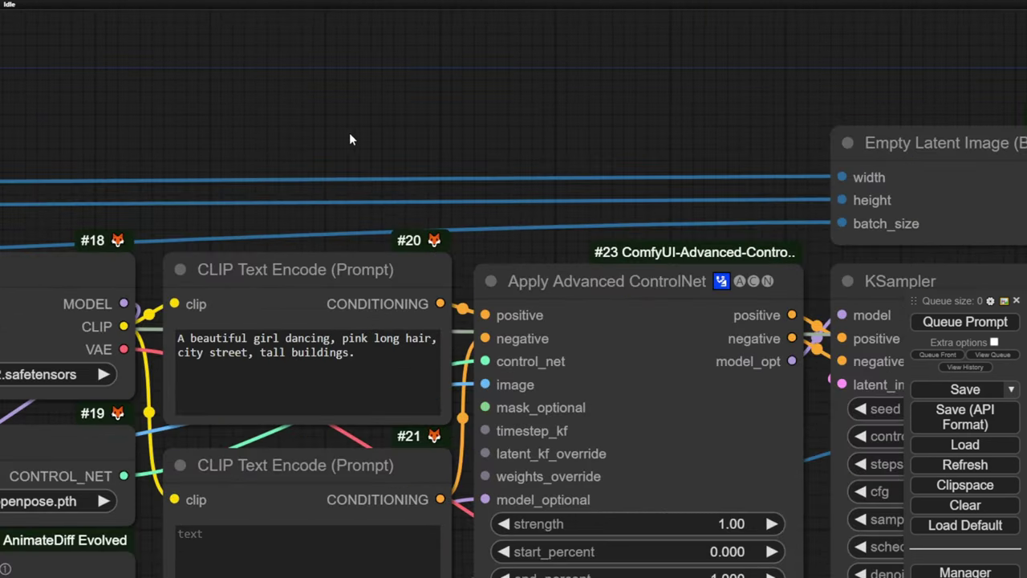
pyautogui.moveTo(350, 139); pyautogui.dragTo(441, 2)
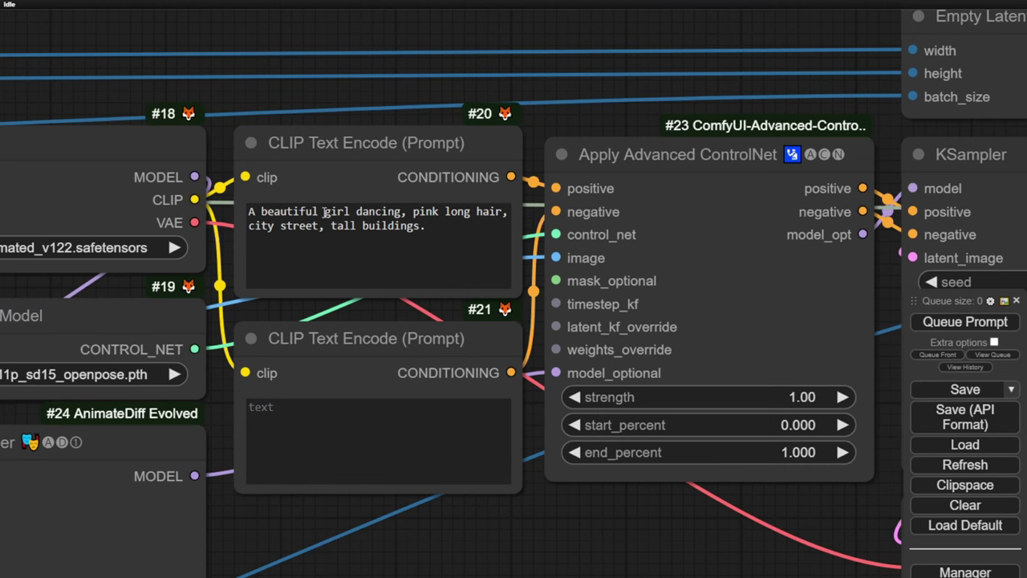
pyautogui.scroll(-7, 318, 88)
pyautogui.scroll(11, 329, 84)
pyautogui.doubleClick(412, 263)
pyautogui.write('walking upstar')
pyautogui.write('purple')
pyautogui.moveTo(332, 282); pyautogui.dragTo(422, 282)
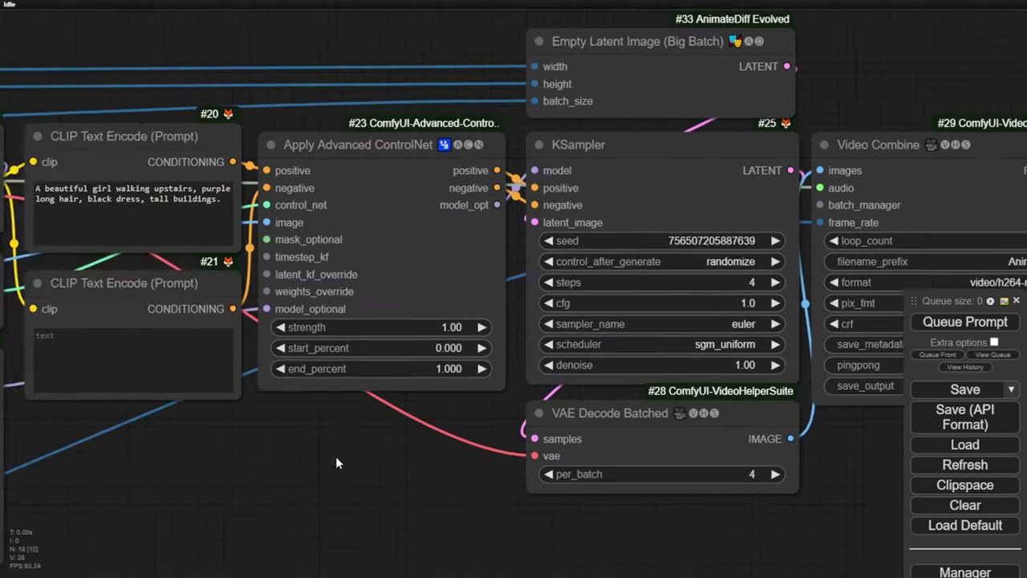
pyautogui.moveTo(336, 455); pyautogui.dragTo(73, 512)
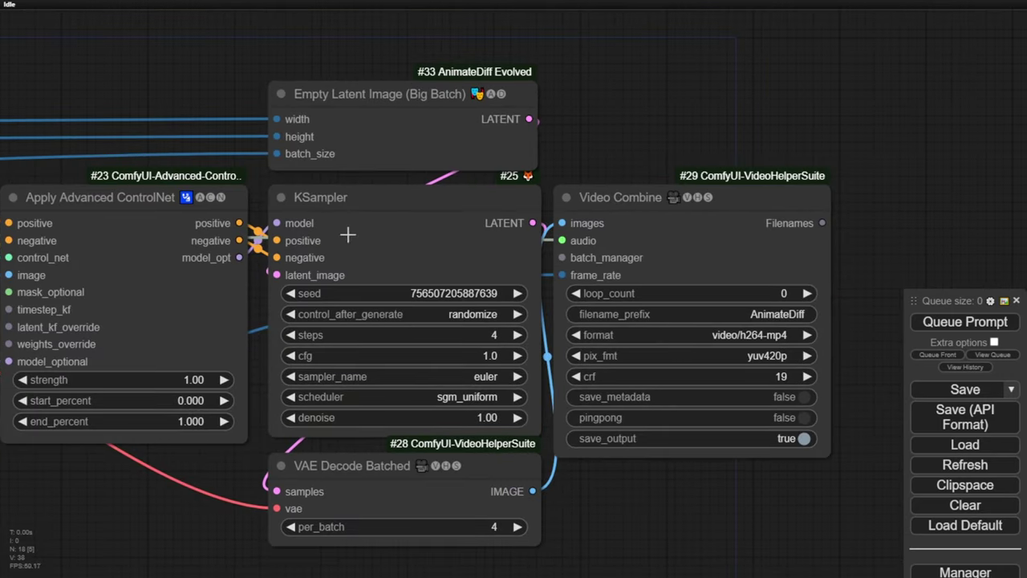
# - Set the KSampler steps to 8
pyautogui.click(454, 334)
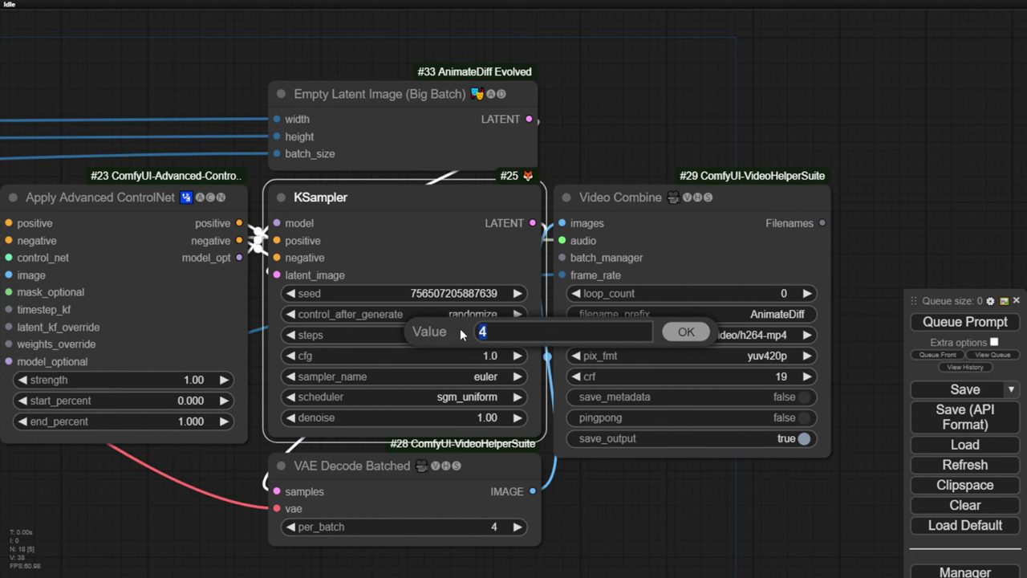
pyautogui.press('Return')
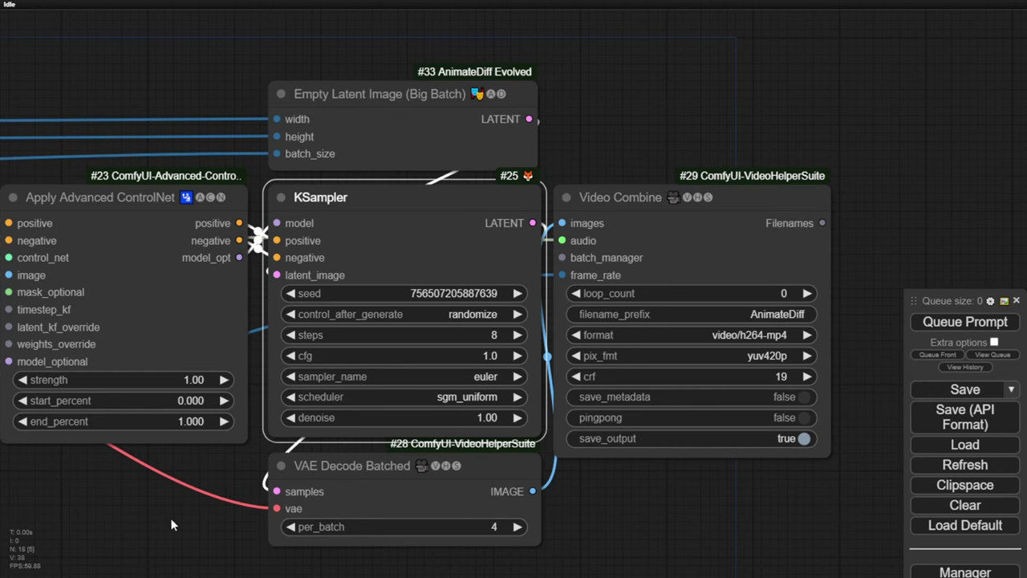
pyautogui.moveTo(171, 517); pyautogui.dragTo(690, 480)
pyautogui.scroll(-3, 271, 454)
pyautogui.moveTo(389, 434); pyautogui.dragTo(415, 383)
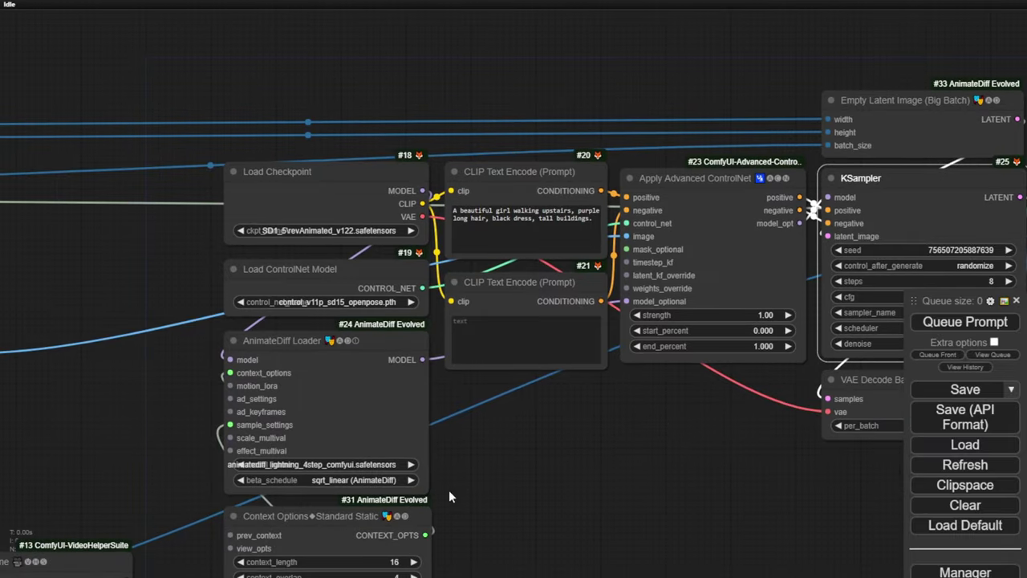
pyautogui.moveTo(450, 489); pyautogui.dragTo(594, 535)
# - Switch the motion model to animatediff_lightning_8step_comfyui and widen the Video Combine node
pyautogui.click(449, 308)
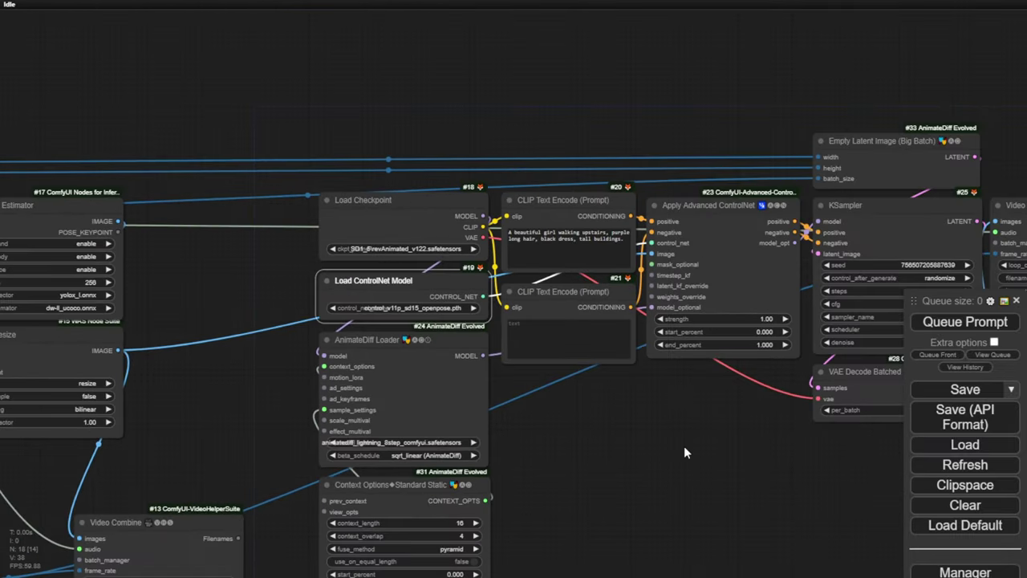
pyautogui.moveTo(768, 500); pyautogui.dragTo(125, 426)
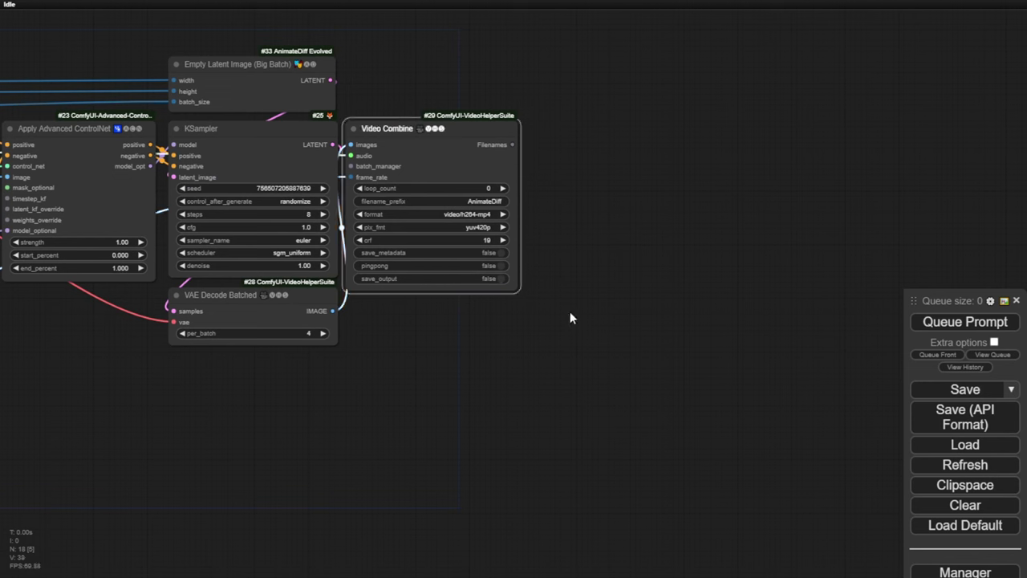
pyautogui.moveTo(518, 292); pyautogui.dragTo(622, 292)
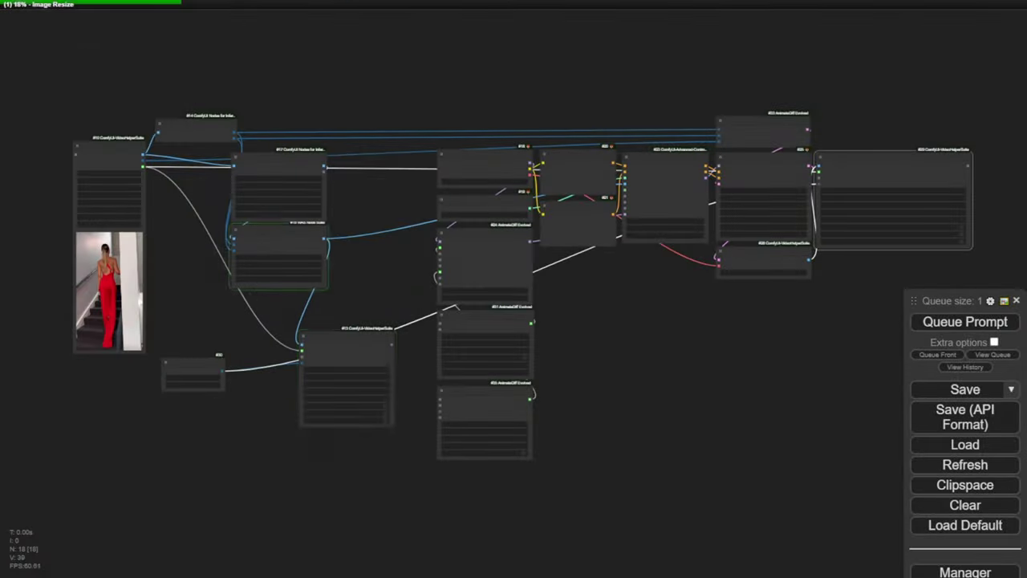
# - Follow the console's DWPose Bbox/Pose lines, one person estimated per frame
pyautogui.scroll(5, 728, 110)
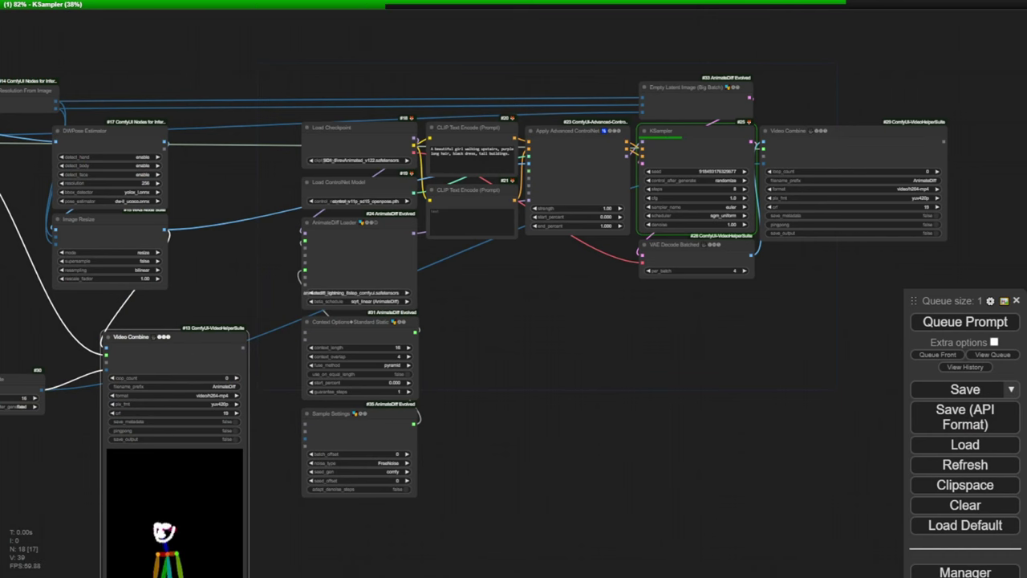
# - Pan the graph while KSampler runs and nudge the VAE Decode Batched node slightly lower
pyautogui.scroll(6, 726, 355)
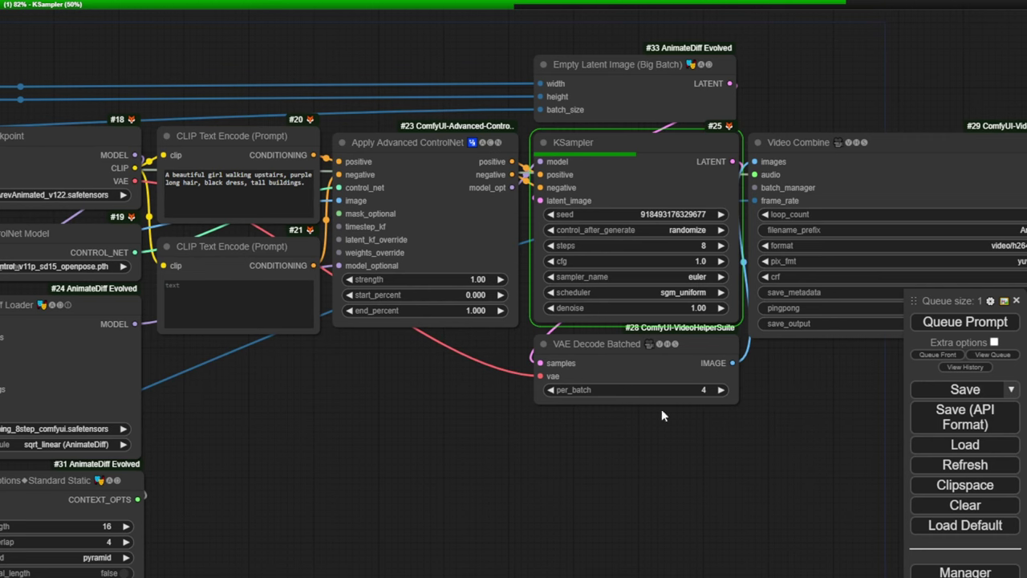
pyautogui.scroll(-4, 503, 461)
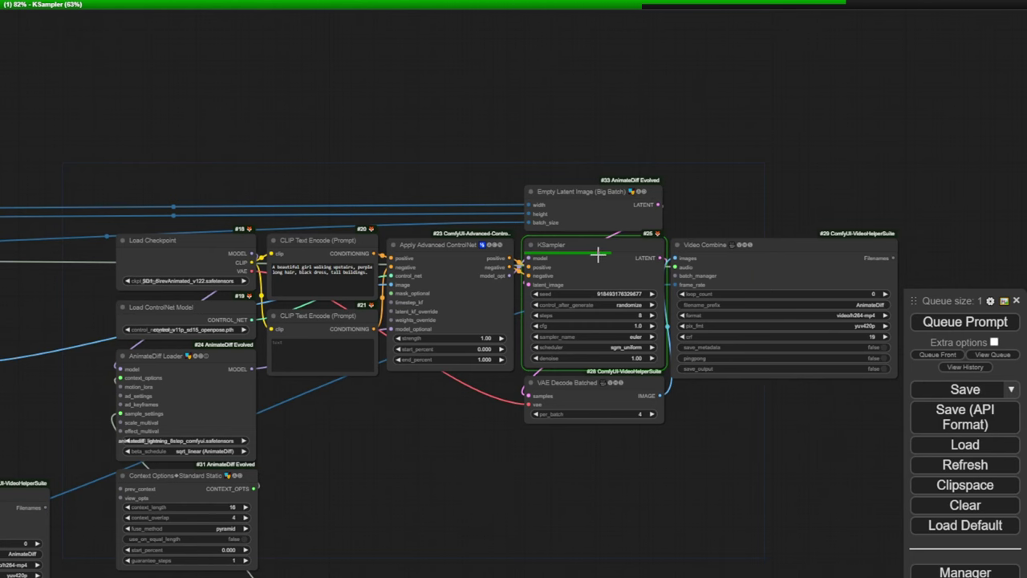
pyautogui.moveTo(409, 458); pyautogui.dragTo(657, 394)
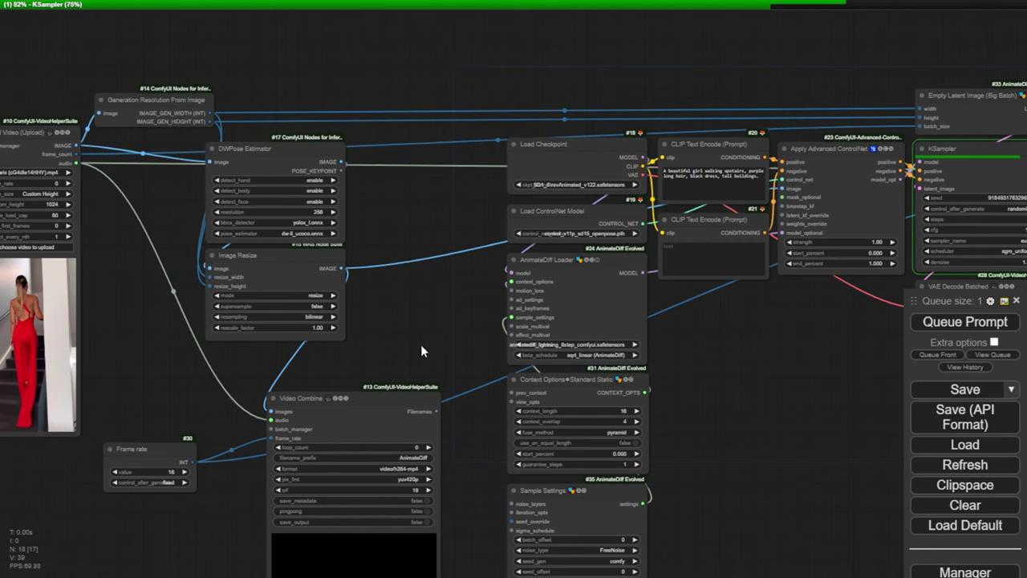
pyautogui.moveTo(665, 323); pyautogui.dragTo(506, 309)
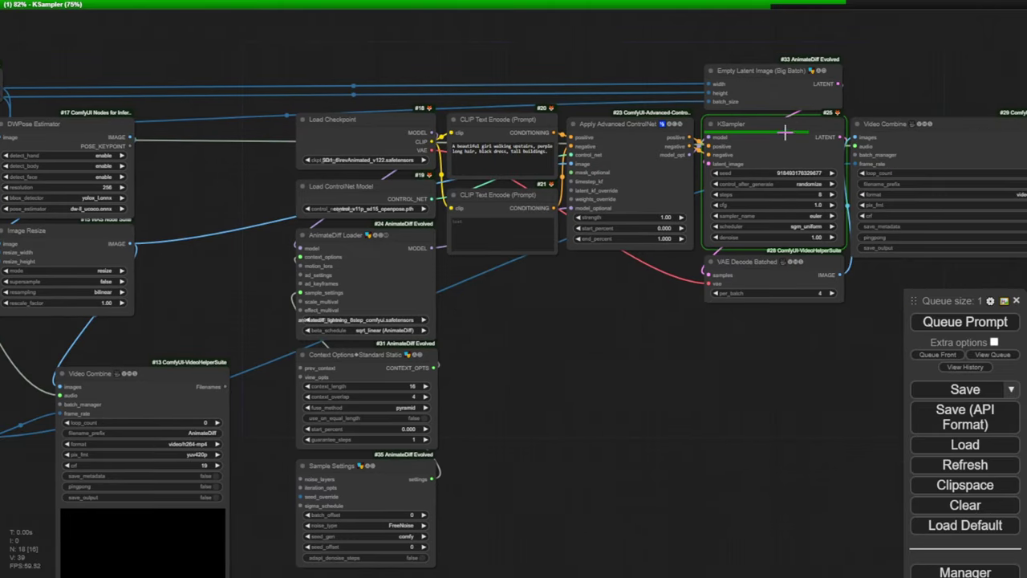
pyautogui.moveTo(245, 284); pyautogui.dragTo(589, 289)
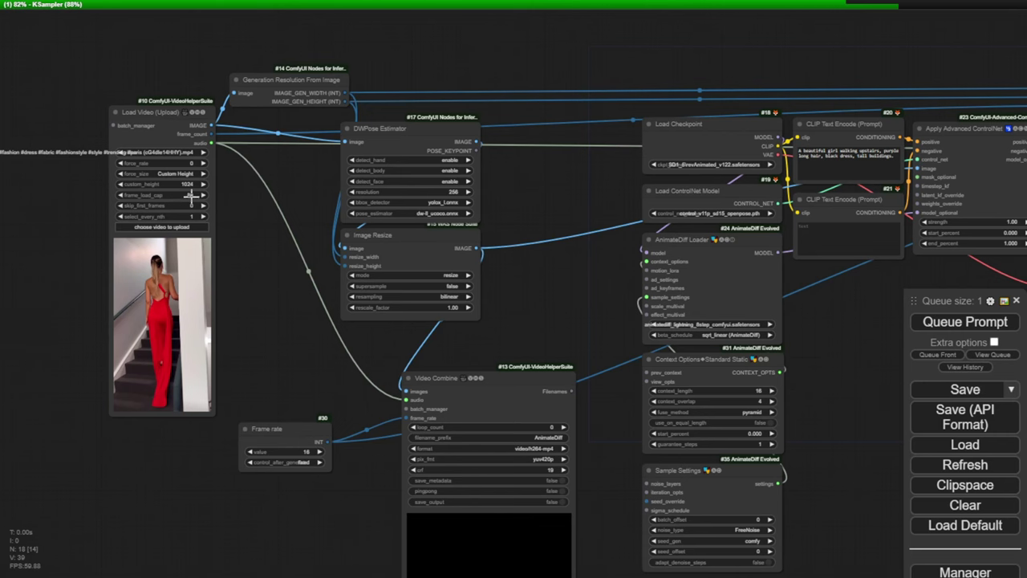
pyautogui.scroll(-3, 189, 194)
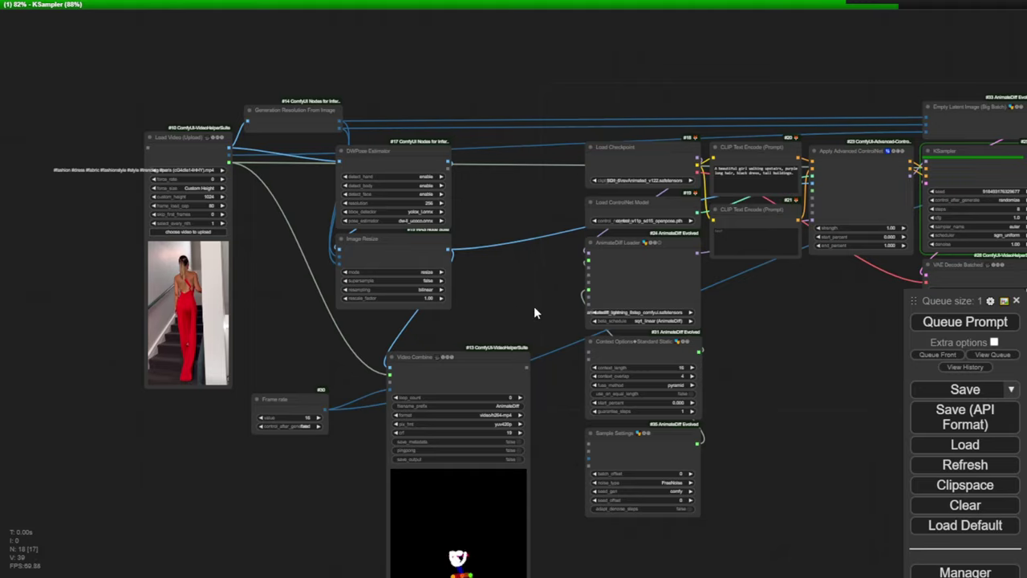
pyautogui.moveTo(534, 307); pyautogui.dragTo(148, 257)
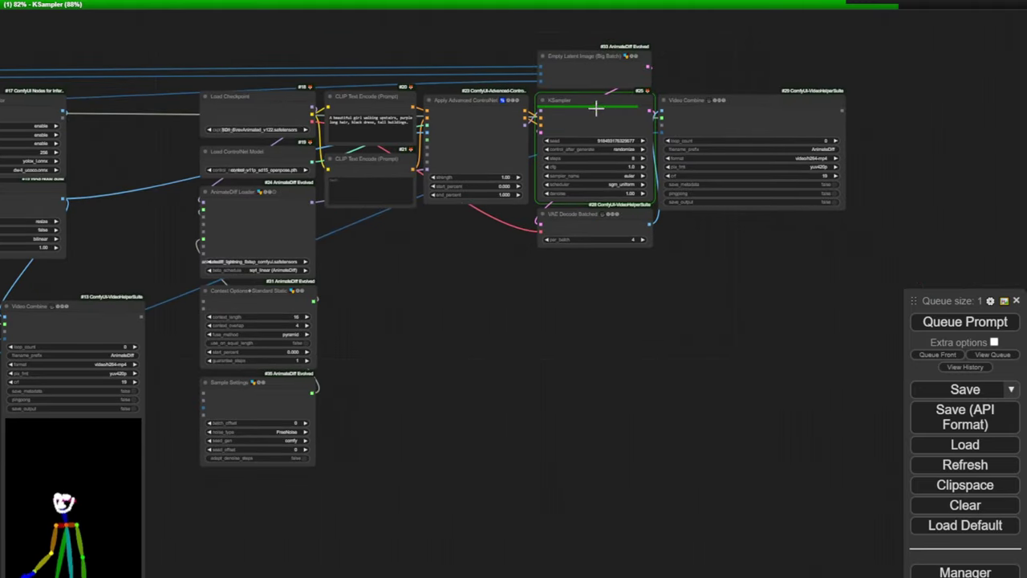
pyautogui.scroll(5, 602, 106)
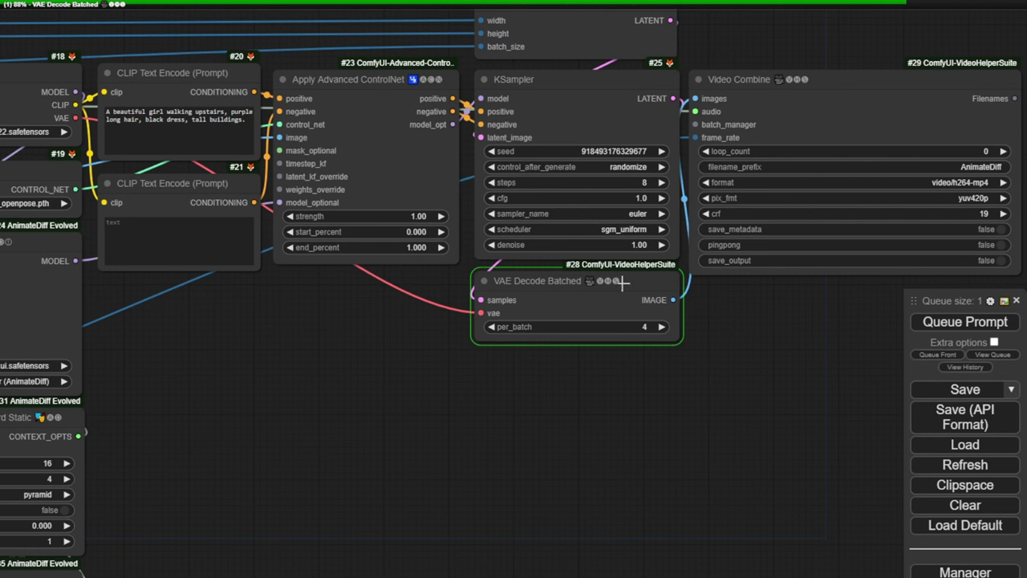
pyautogui.moveTo(626, 282); pyautogui.dragTo(638, 327)
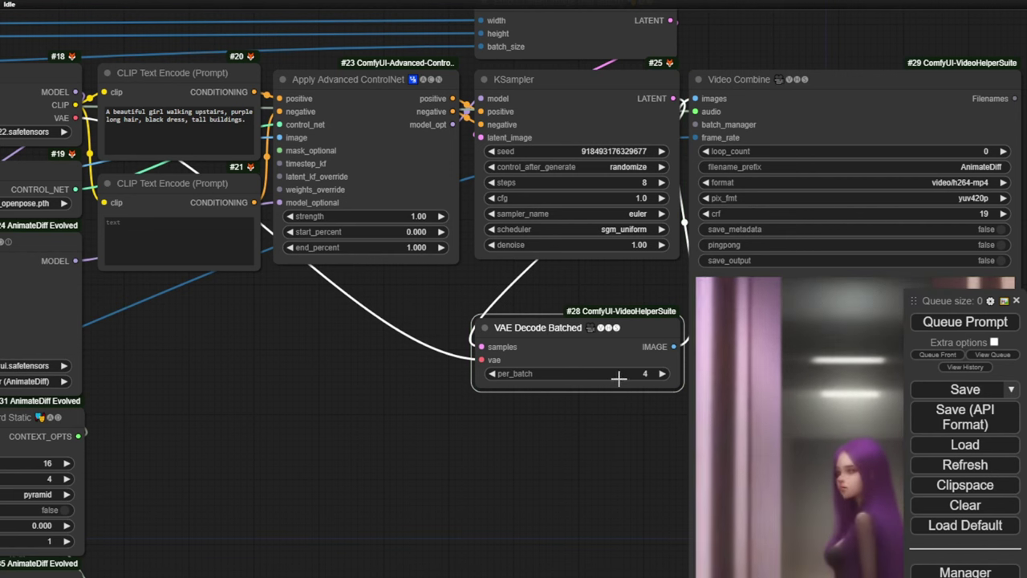
# - Move the Video Combine output node right, then up above the KSampler
pyautogui.scroll(-5, 583, 432)
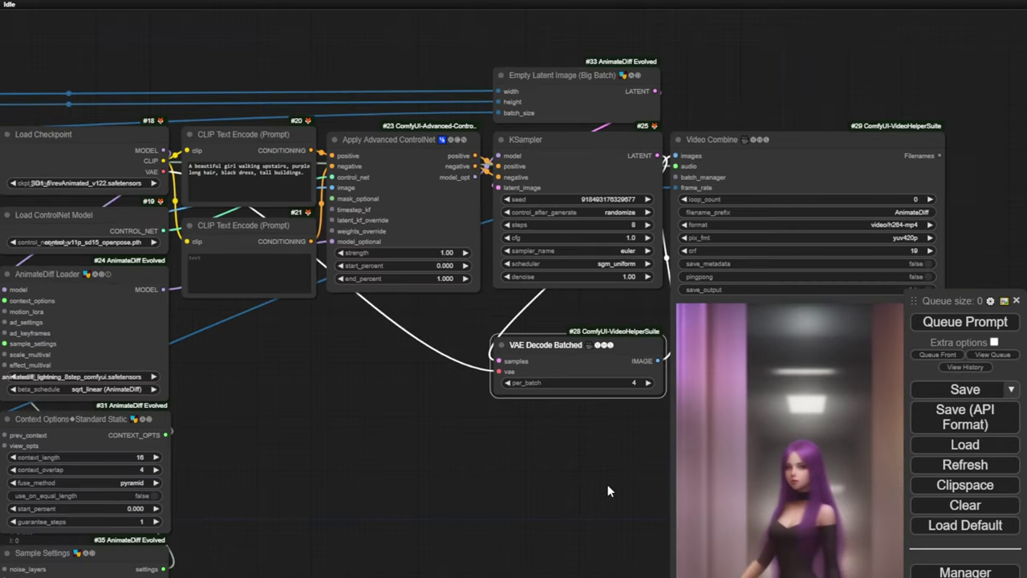
pyautogui.scroll(3, 491, 304)
pyautogui.scroll(-1, 511, 266)
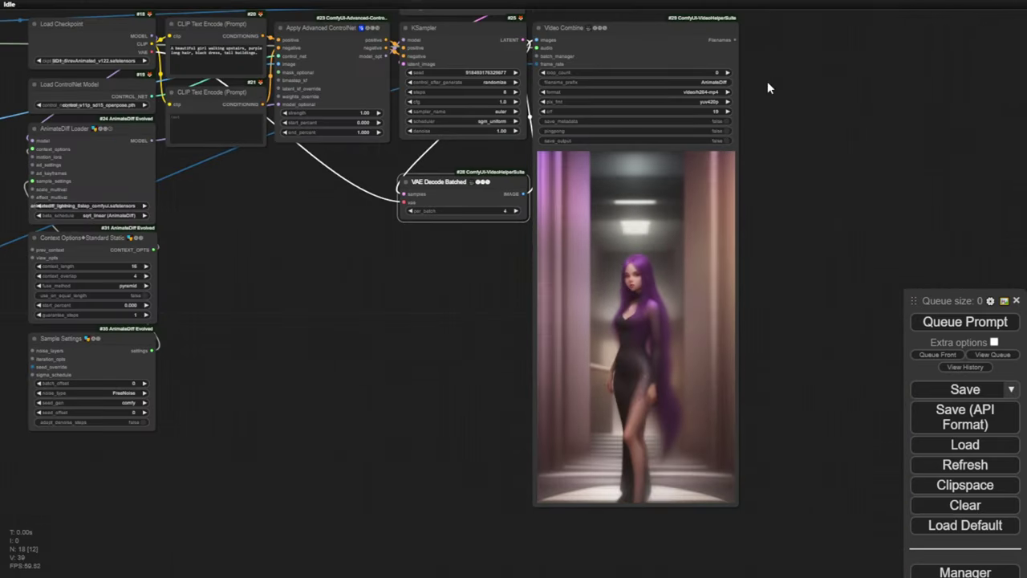
pyautogui.moveTo(804, 94); pyautogui.dragTo(745, 77)
pyautogui.moveTo(628, 30); pyautogui.dragTo(678, 18)
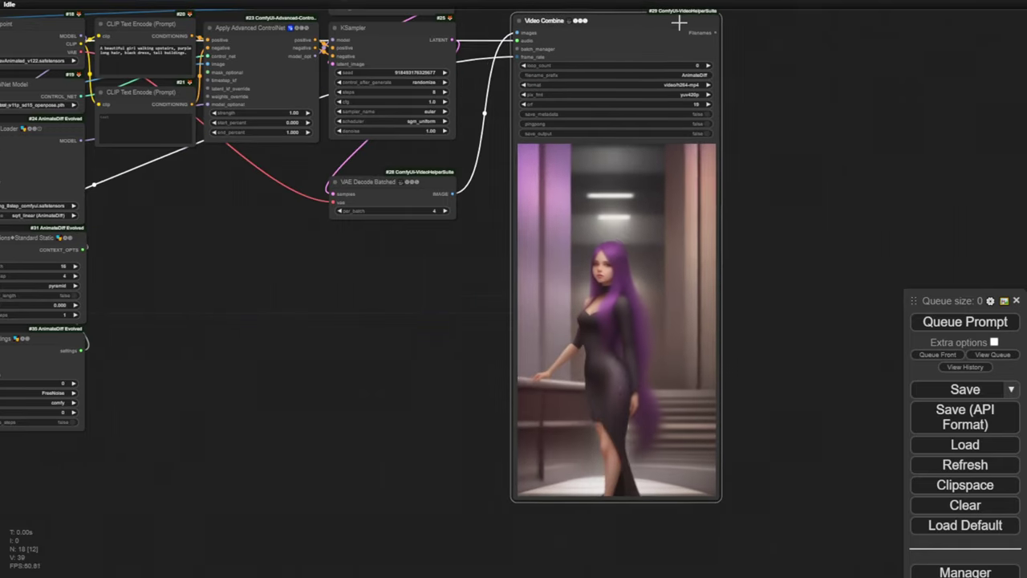
pyautogui.scroll(2, 433, 75)
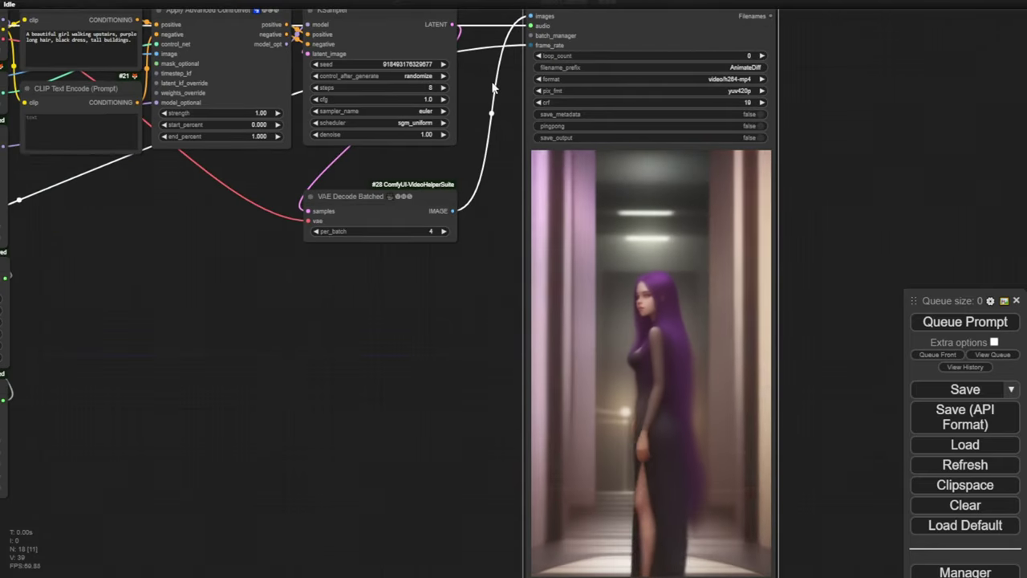
pyautogui.moveTo(479, 75); pyautogui.dragTo(487, 128)
pyautogui.scroll(-3, 768, 99)
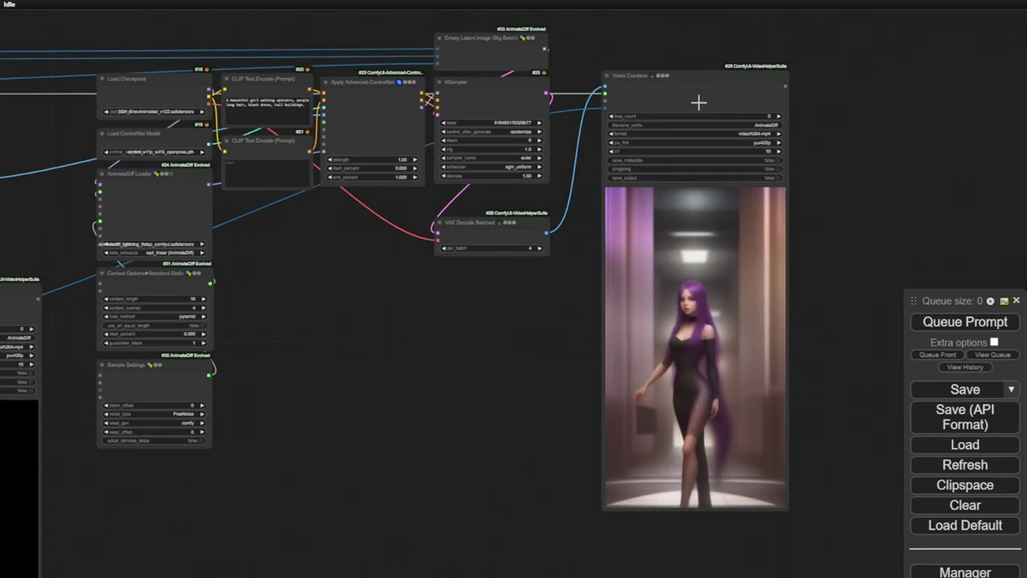
pyautogui.moveTo(837, 74); pyautogui.dragTo(837, 146)
pyautogui.moveTo(722, 155); pyautogui.dragTo(702, 43)
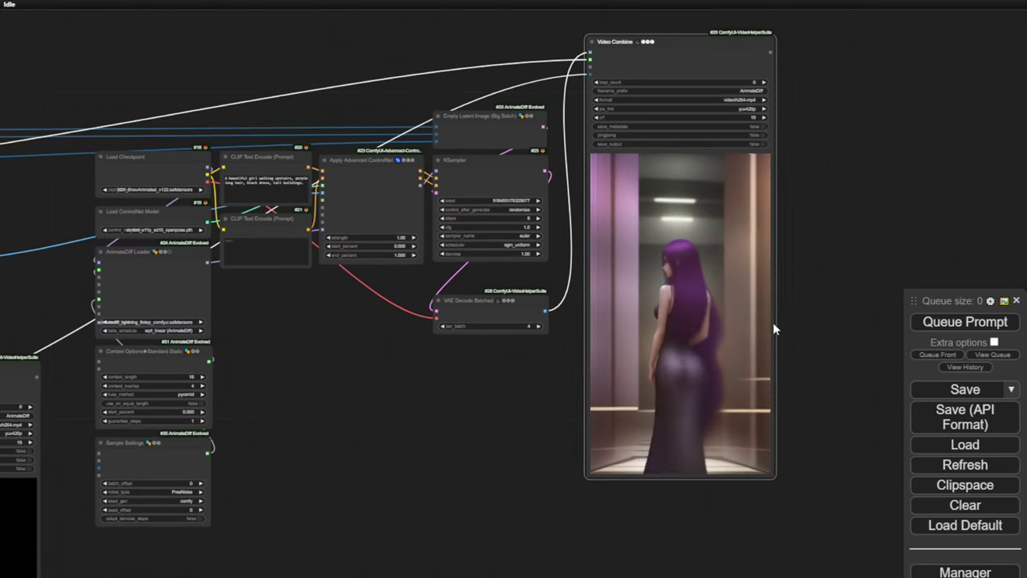
pyautogui.scroll(2, 729, 279)
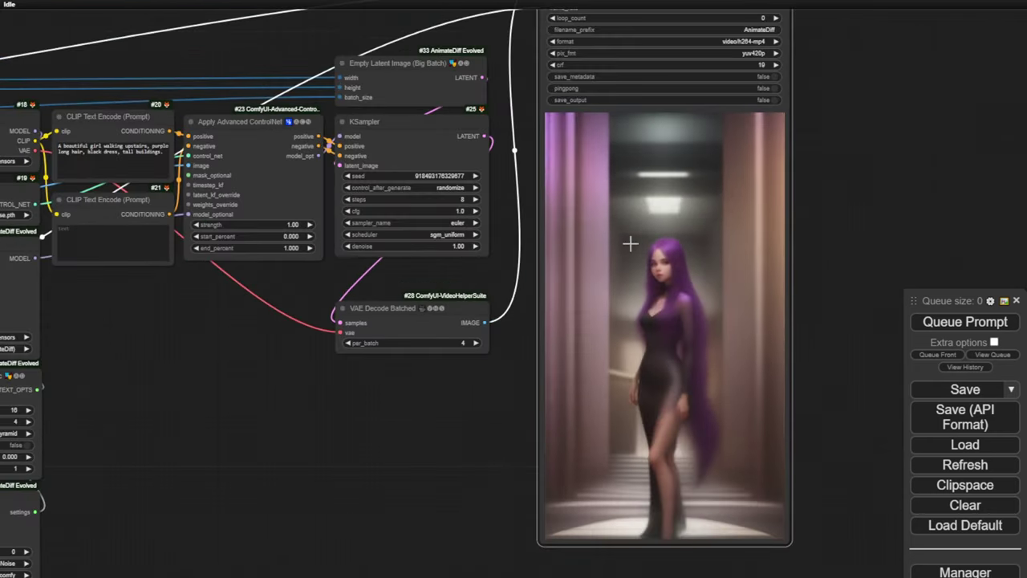
pyautogui.scroll(-2, 172, 412)
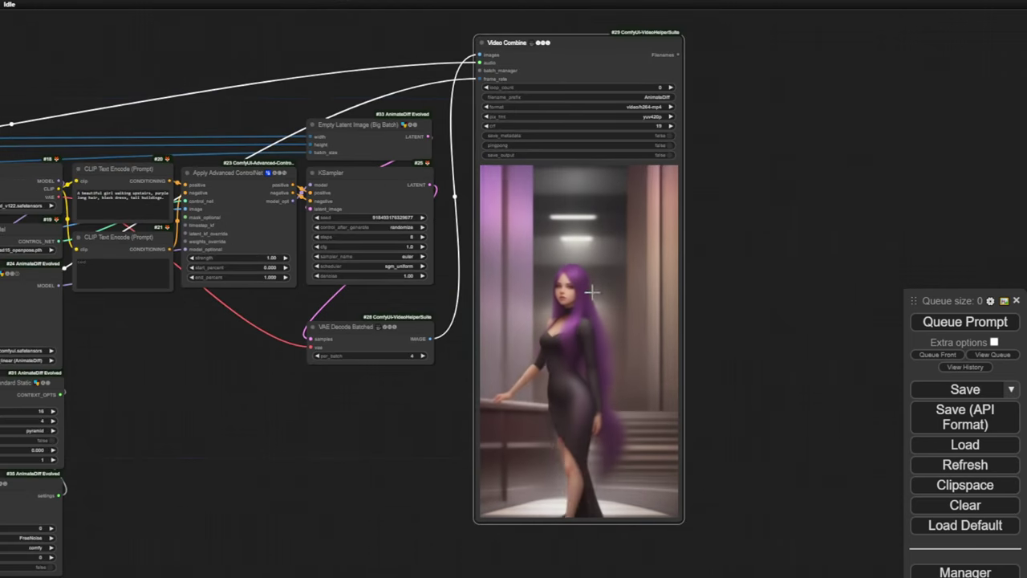
pyautogui.scroll(2, 636, 383)
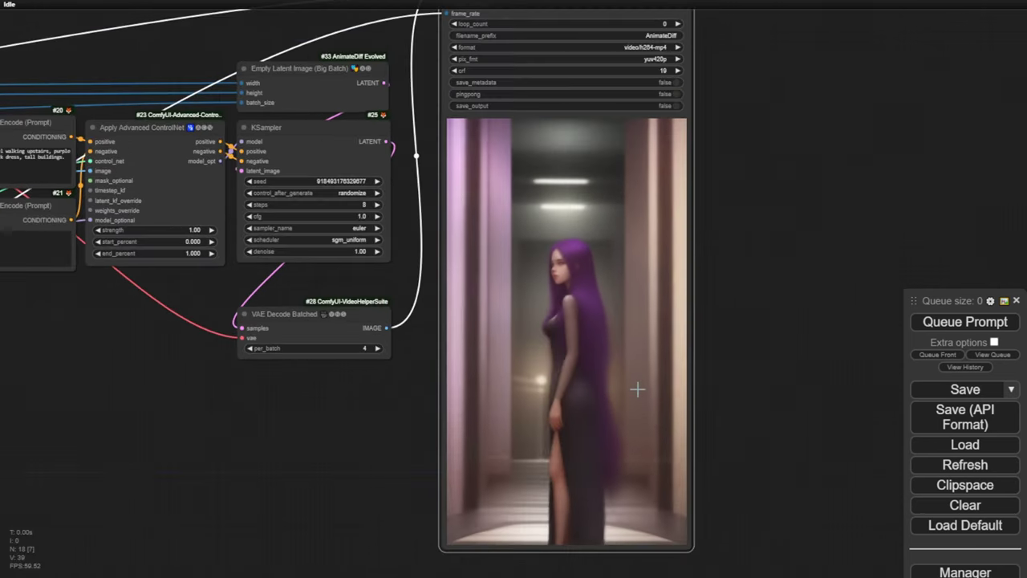
# - Move the Load Checkpoint node up and left, then zoom out over the graph
pyautogui.moveTo(187, 451); pyautogui.dragTo(611, 471)
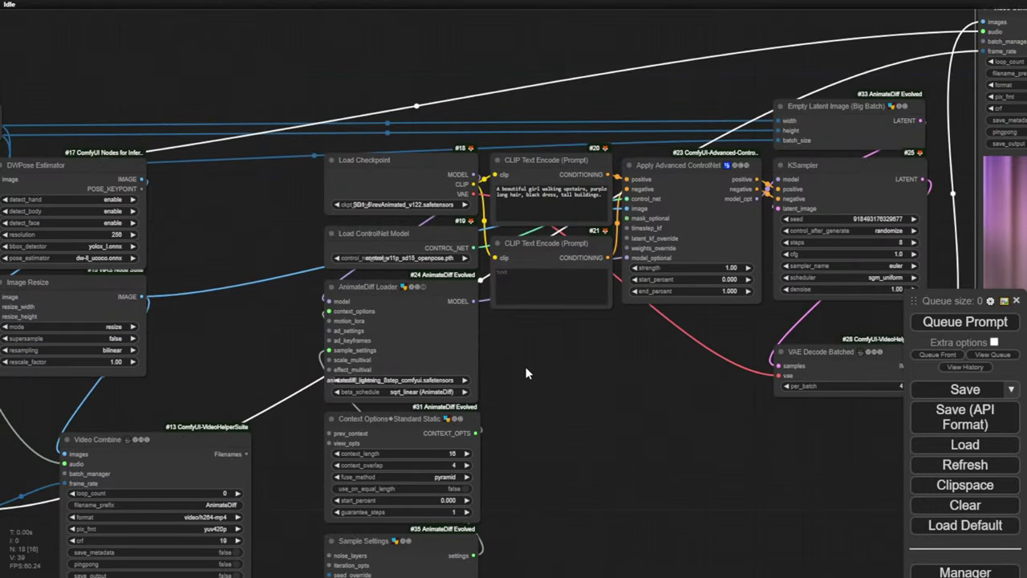
pyautogui.moveTo(419, 262); pyautogui.dragTo(485, 276)
pyautogui.moveTo(449, 181); pyautogui.dragTo(331, 81)
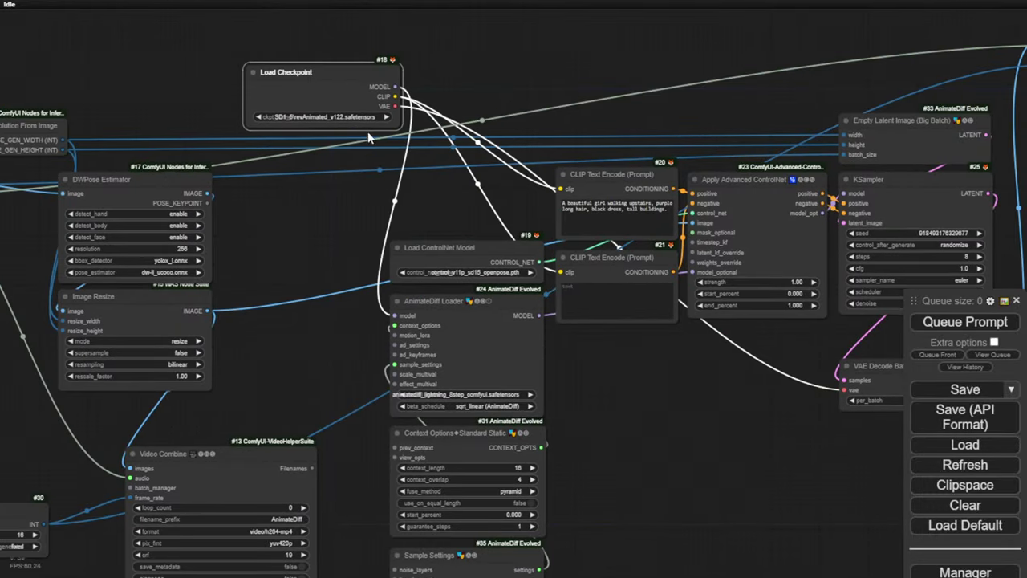
pyautogui.scroll(-6, 348, 264)
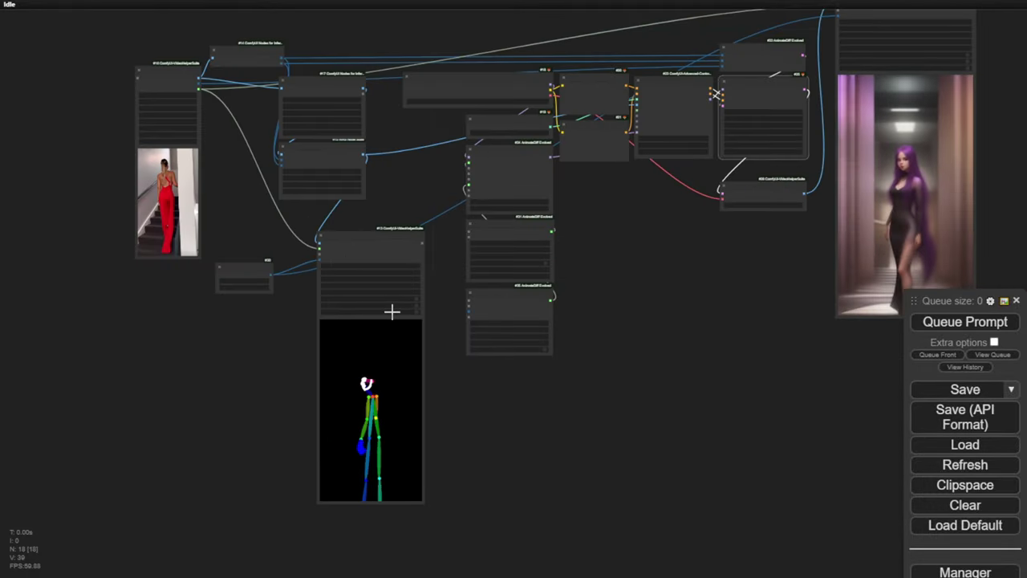
pyautogui.scroll(12, 600, 169)
# - Change the KSampler cfg from 1 to 2
pyautogui.scroll(-3, 492, 303)
pyautogui.moveTo(525, 287); pyautogui.dragTo(272, 416)
pyautogui.click(690, 248)
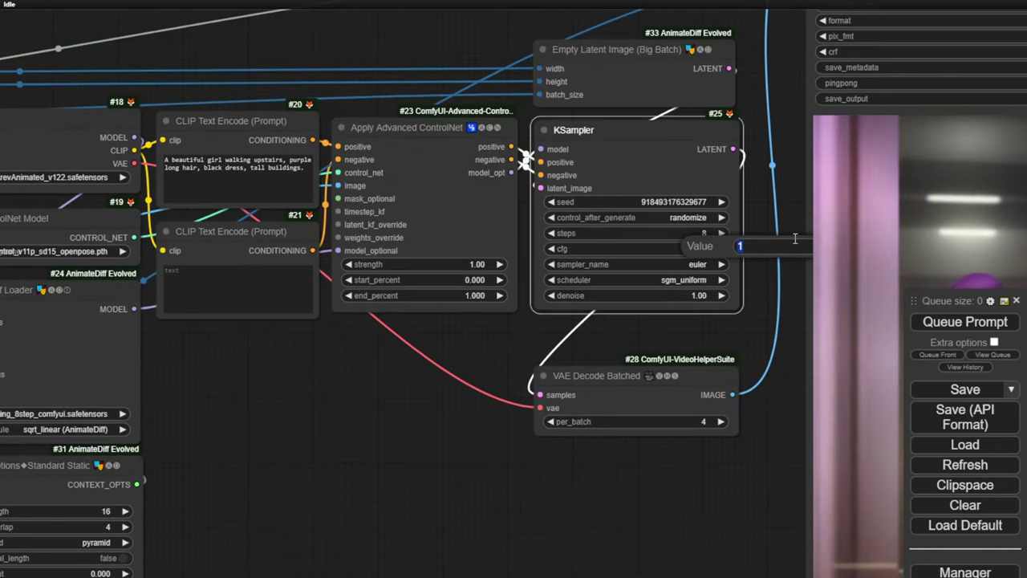
pyautogui.write('.')
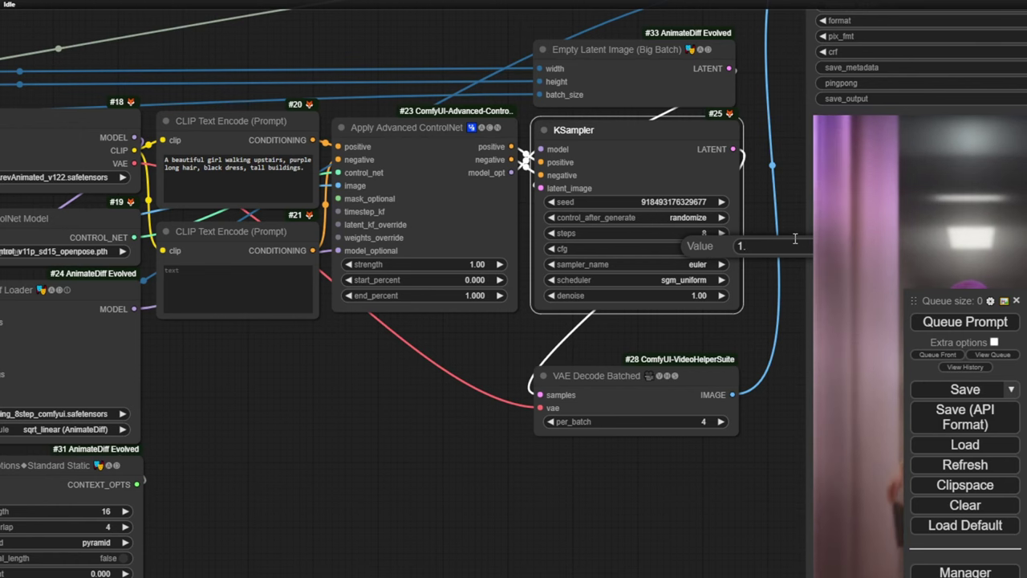
pyautogui.press('BackSpace')
pyautogui.press('BackSpace')
pyautogui.write('2')
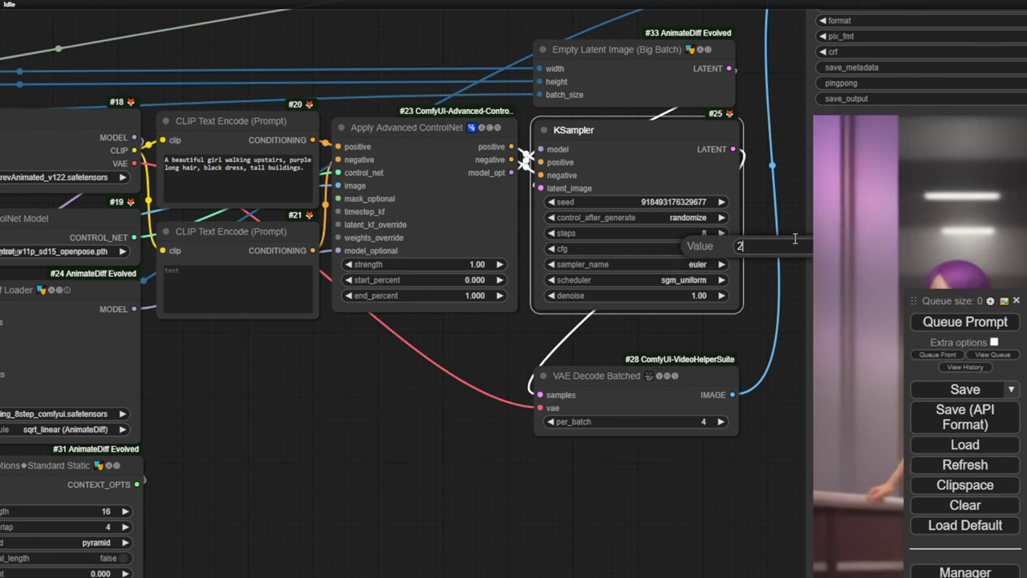
pyautogui.press('Return')
# - Enter 'text , watermark , nsfw' as the negative prompt and queue the render again
pyautogui.click(224, 281)
pyautogui.scroll(-2, 224, 281)
pyautogui.write('text , watermark , ')
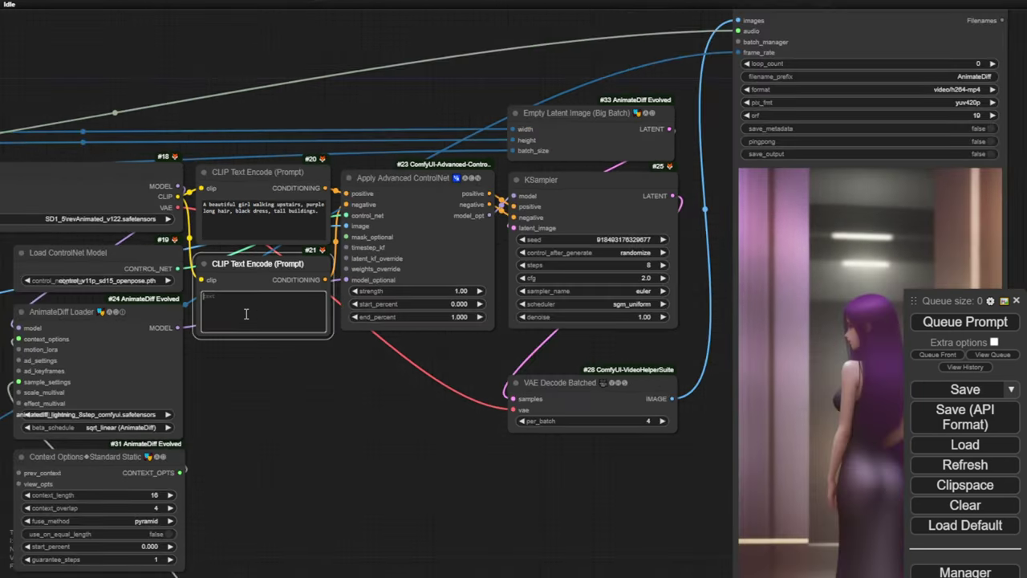
pyautogui.write('nsfw')
pyautogui.click(965, 321)
pyautogui.scroll(-2, 503, 399)
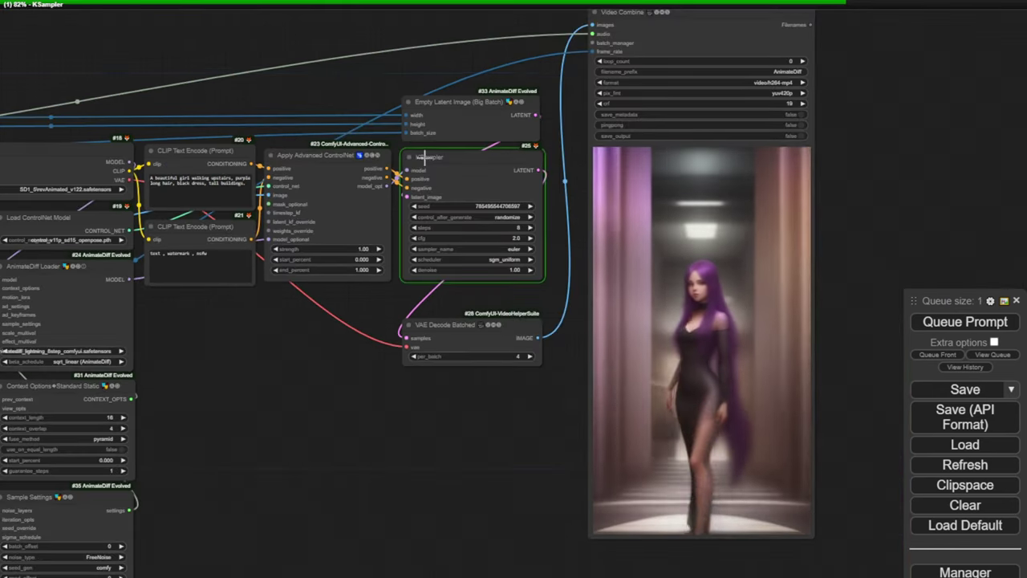
pyautogui.moveTo(224, 356); pyautogui.dragTo(341, 354)
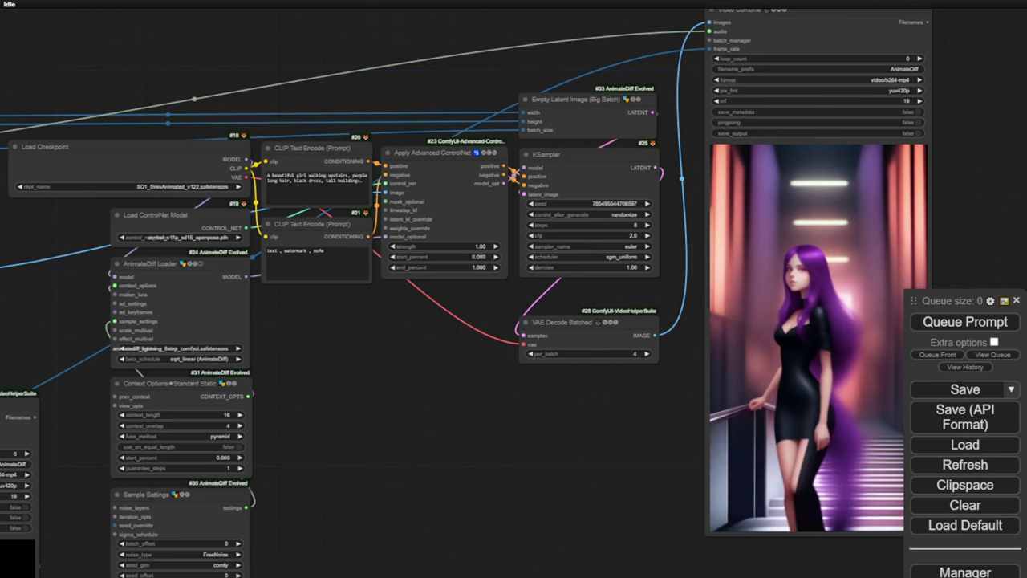
pyautogui.moveTo(628, 397); pyautogui.dragTo(493, 408)
pyautogui.scroll(4, 610, 320)
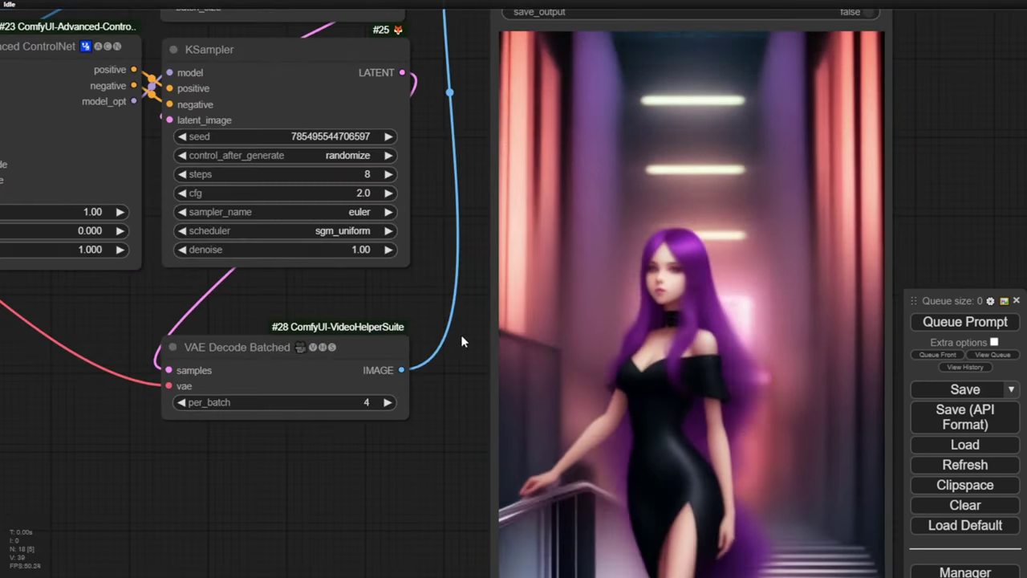
pyautogui.scroll(-3, 504, 346)
pyautogui.scroll(-2, 566, 366)
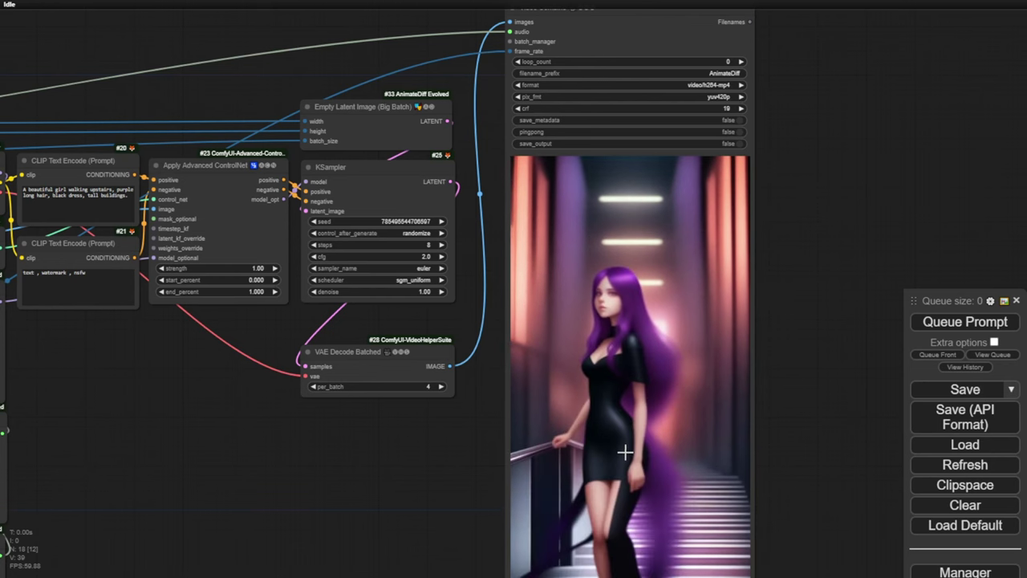
pyautogui.scroll(6, 653, 345)
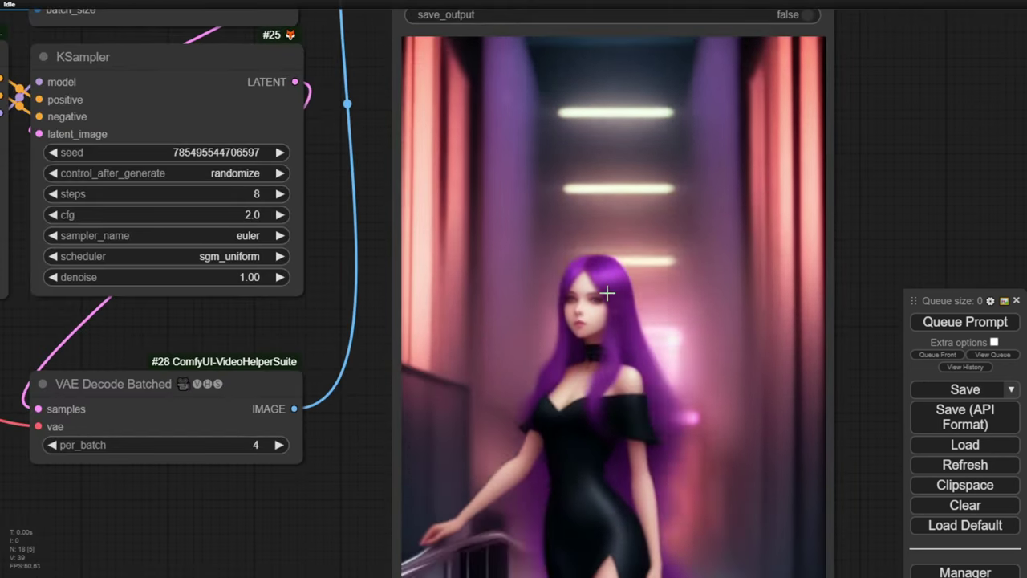
pyautogui.scroll(-4, 613, 302)
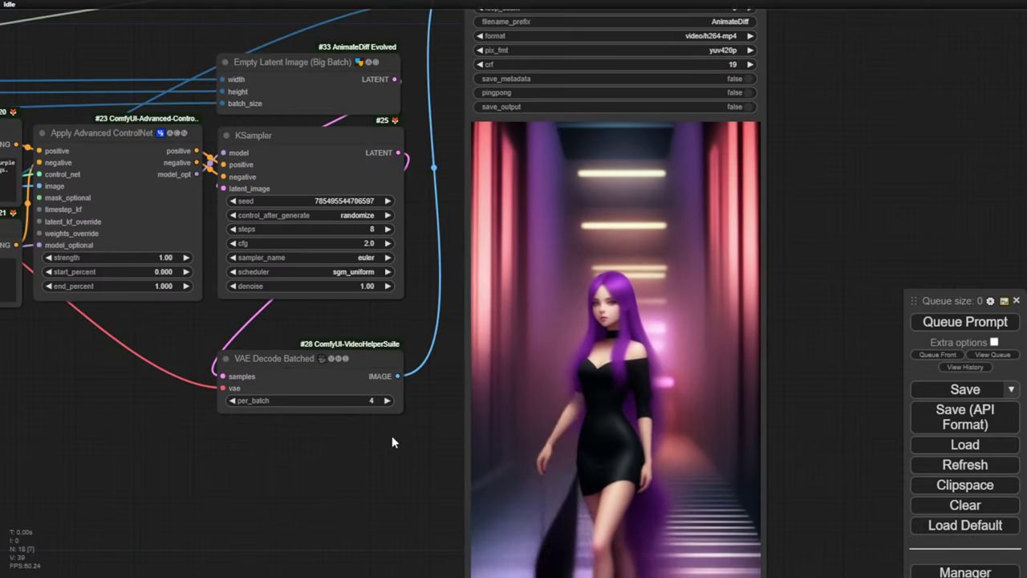
pyautogui.scroll(-1, 392, 438)
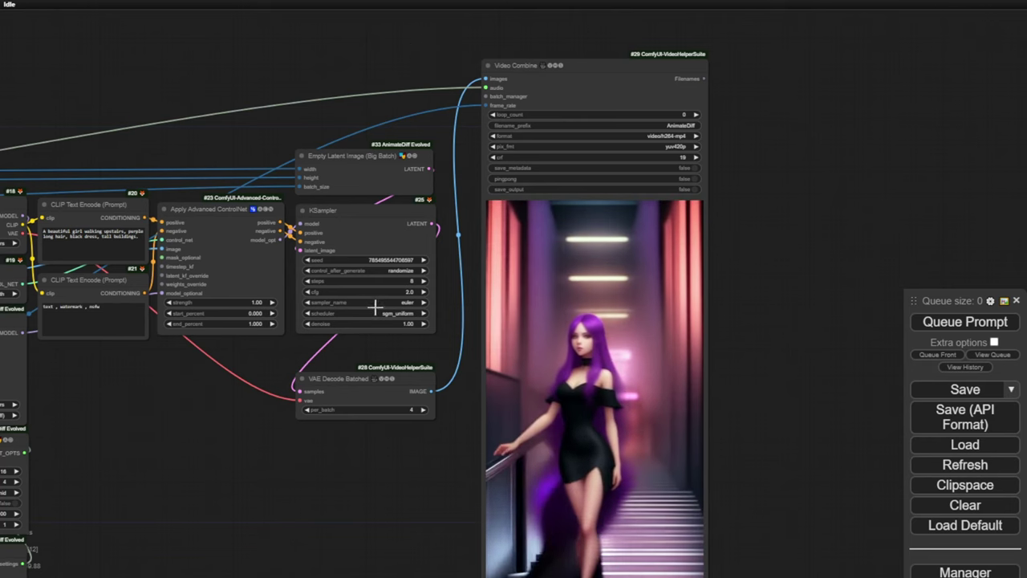
# - Select the KSampler node and confirm its cfg value reads 2
pyautogui.scroll(-1, 388, 313)
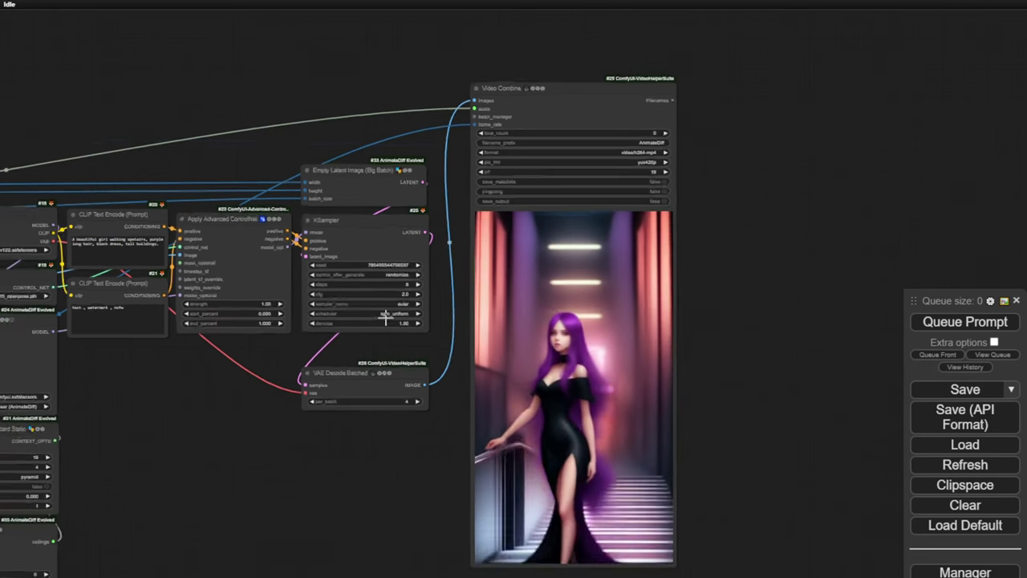
pyautogui.scroll(8, 387, 313)
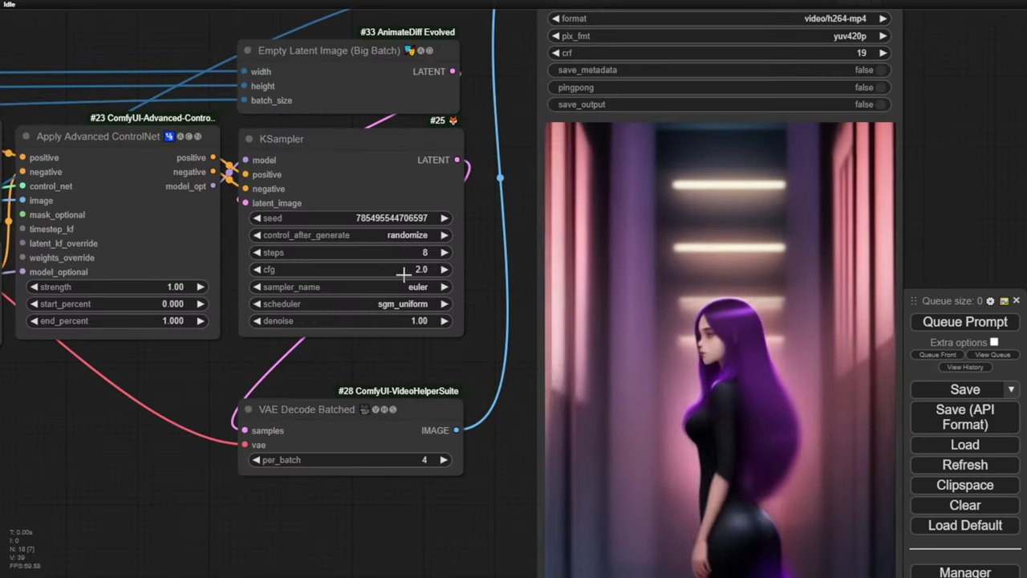
pyautogui.click(383, 272)
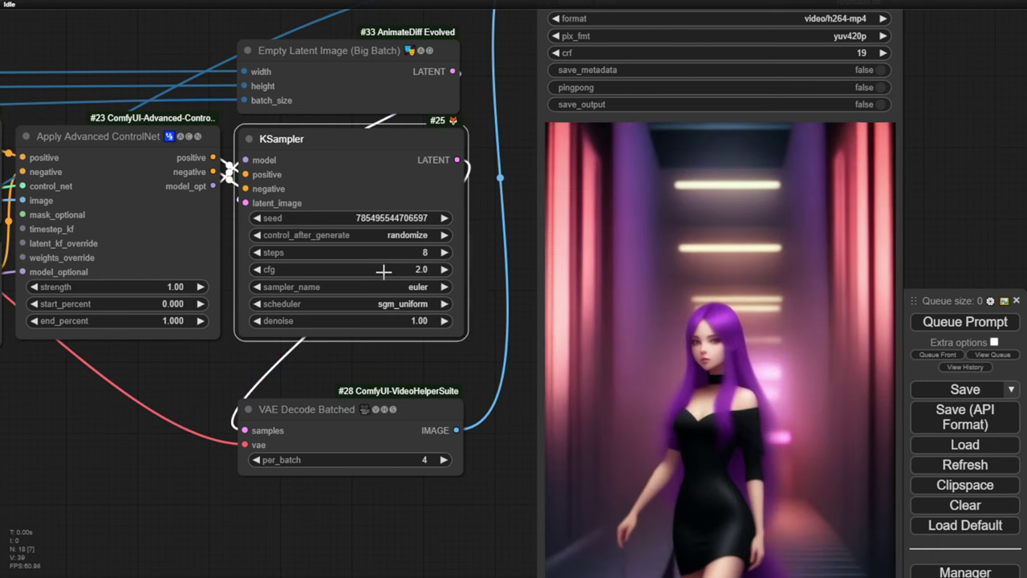
pyautogui.click(384, 270)
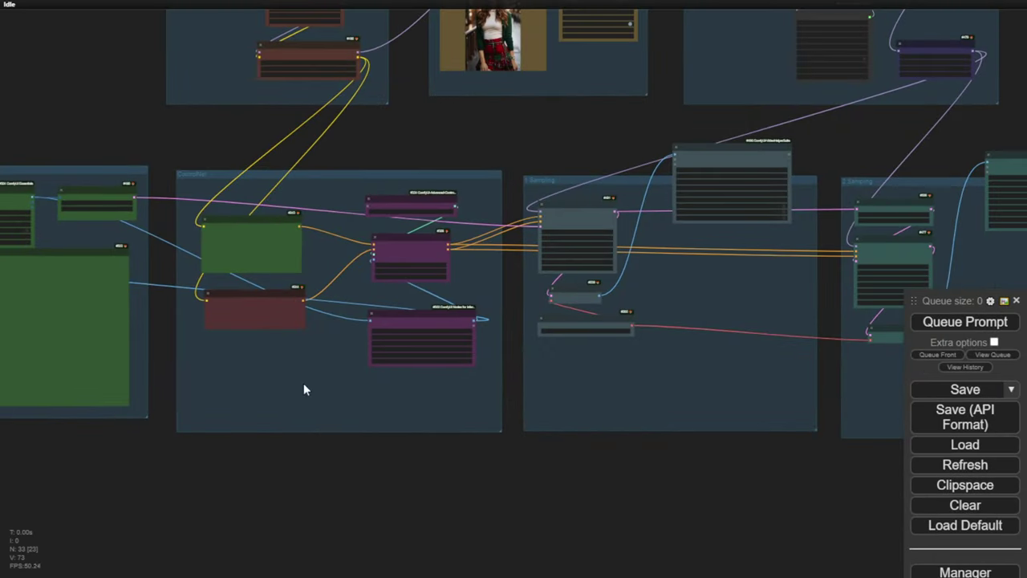
pyautogui.scroll(-7, 304, 389)
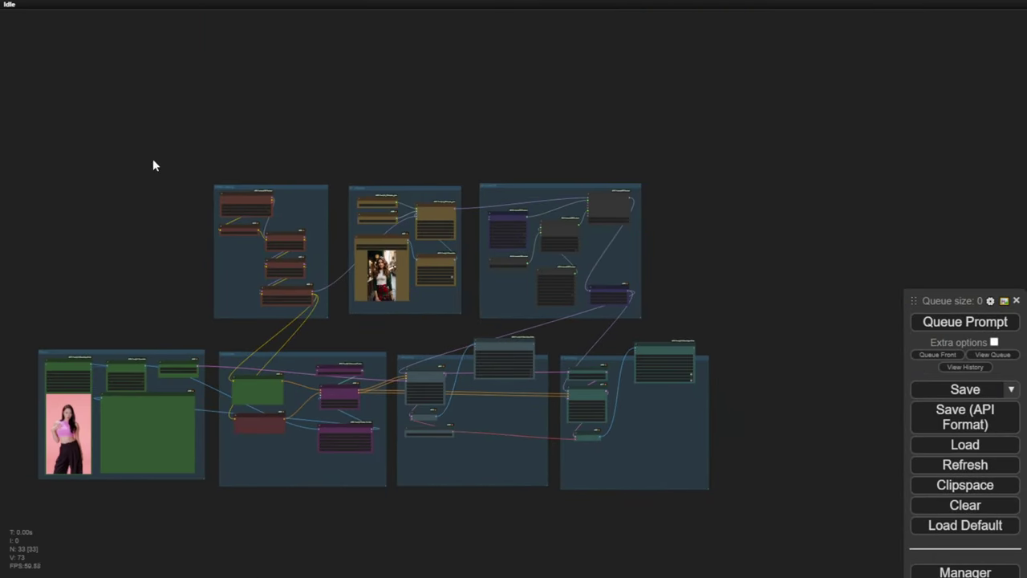
pyautogui.scroll(8, 222, 351)
pyautogui.moveTo(137, 378); pyautogui.dragTo(147, 191)
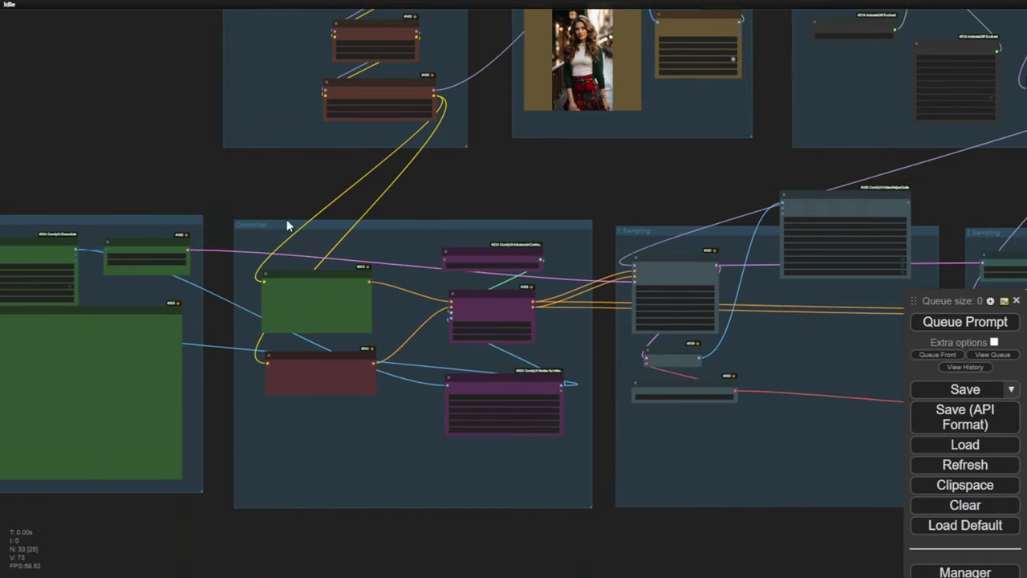
pyautogui.moveTo(572, 188); pyautogui.dragTo(293, 187)
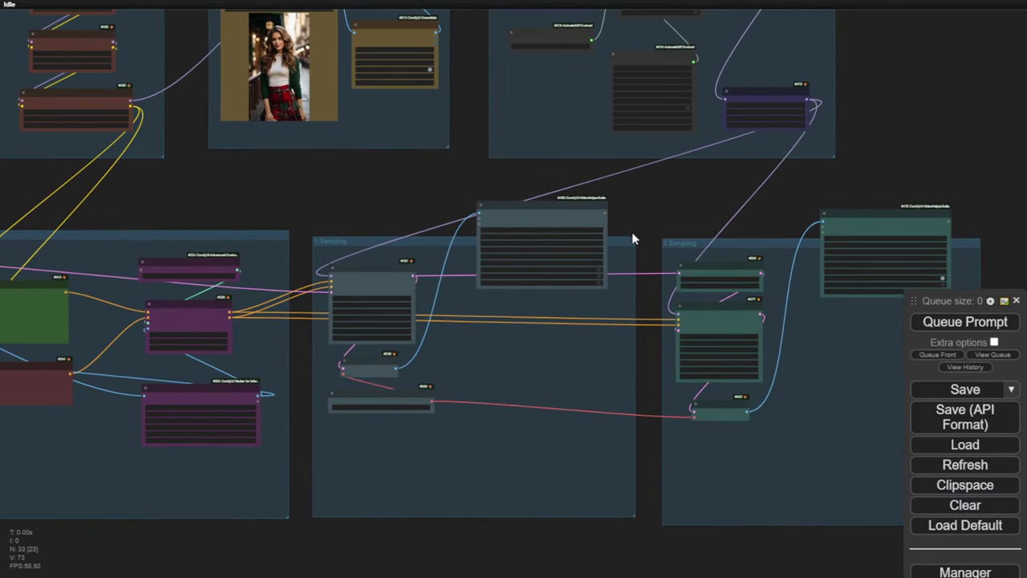
pyautogui.moveTo(642, 206); pyautogui.dragTo(459, 204)
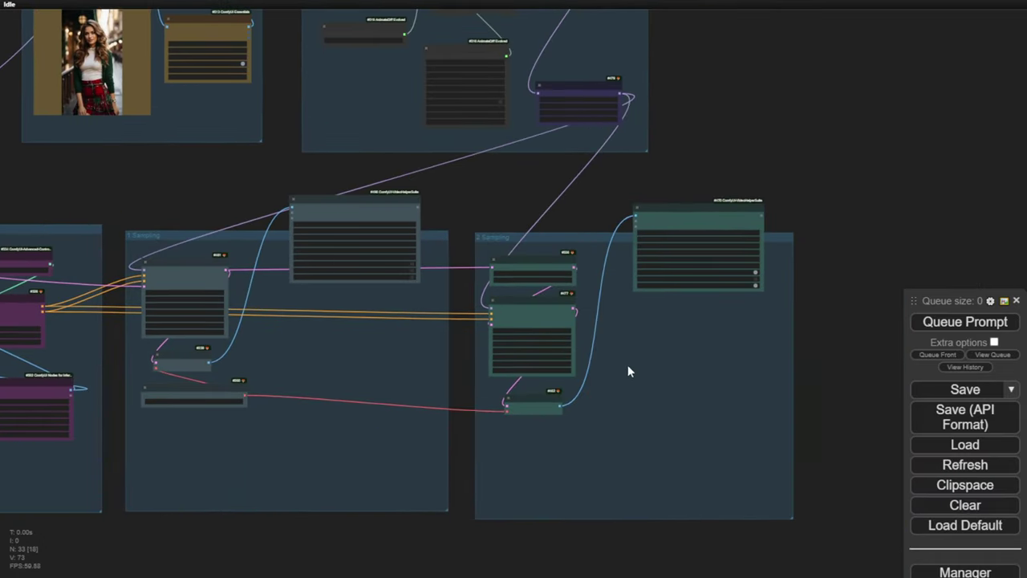
pyautogui.scroll(4, 628, 374)
pyautogui.scroll(-3, 371, 159)
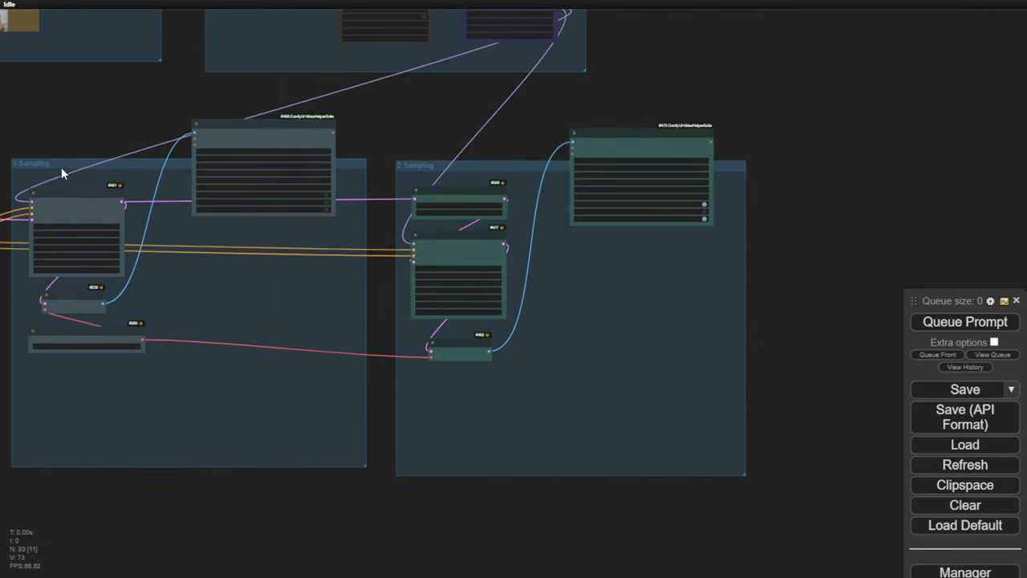
pyautogui.scroll(5, 77, 124)
pyautogui.moveTo(75, 125); pyautogui.dragTo(218, 108)
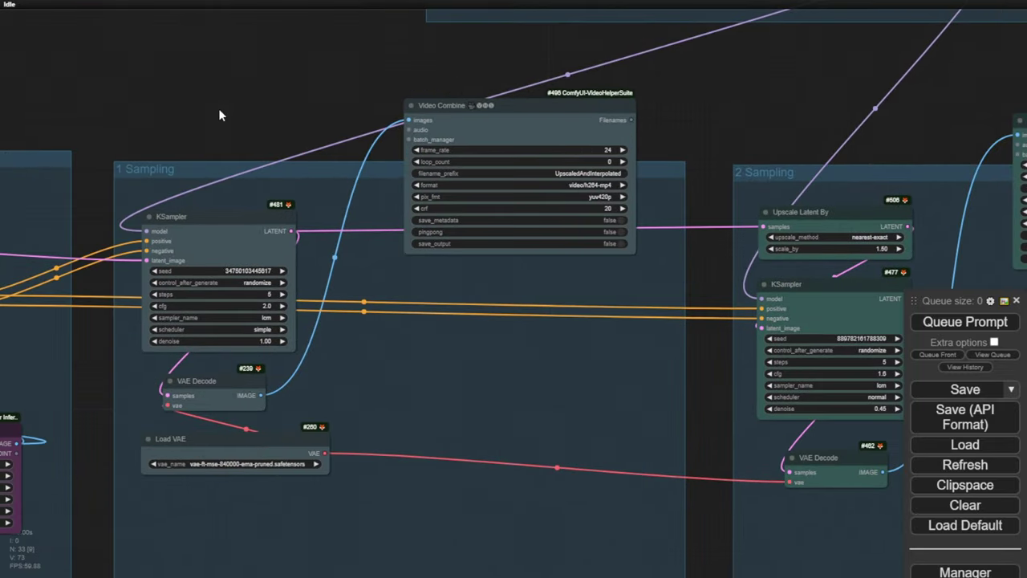
pyautogui.scroll(-4, 219, 108)
pyautogui.scroll(-2, 125, 261)
pyautogui.moveTo(124, 261); pyautogui.dragTo(143, 422)
pyautogui.scroll(2, 305, 176)
pyautogui.scroll(4, 307, 186)
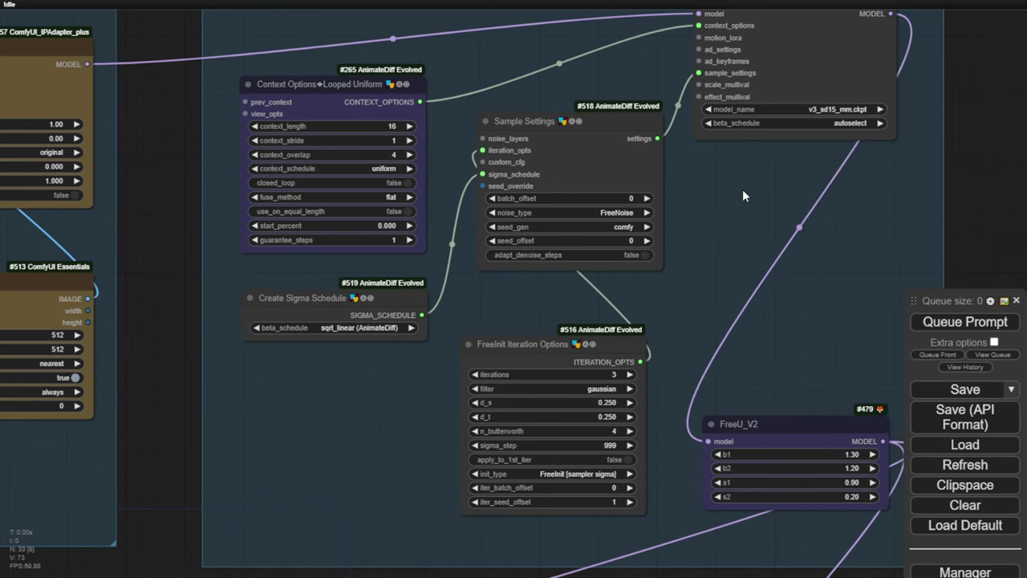
# - Delete the FreeInit Iteration Options node and move Sample Settings lower in the group
pyautogui.moveTo(742, 190); pyautogui.dragTo(546, 192)
pyautogui.scroll(-1, 543, 234)
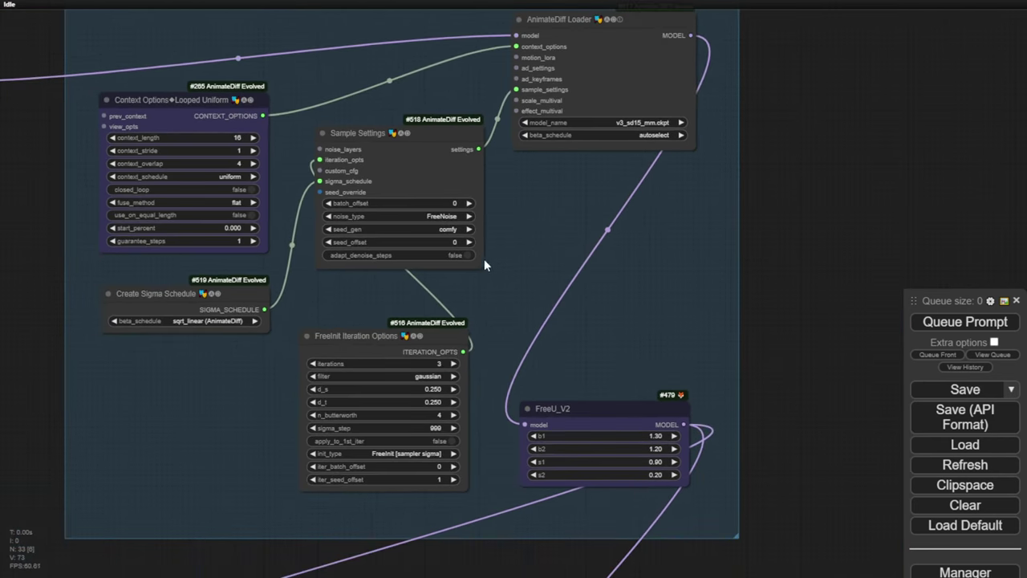
pyautogui.press('Delete')
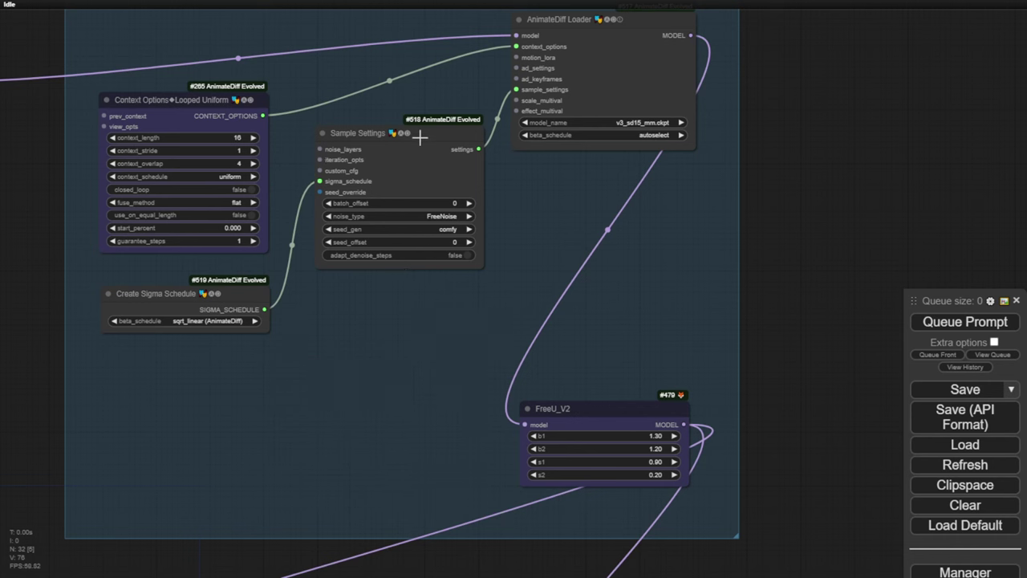
pyautogui.moveTo(419, 138); pyautogui.dragTo(401, 319)
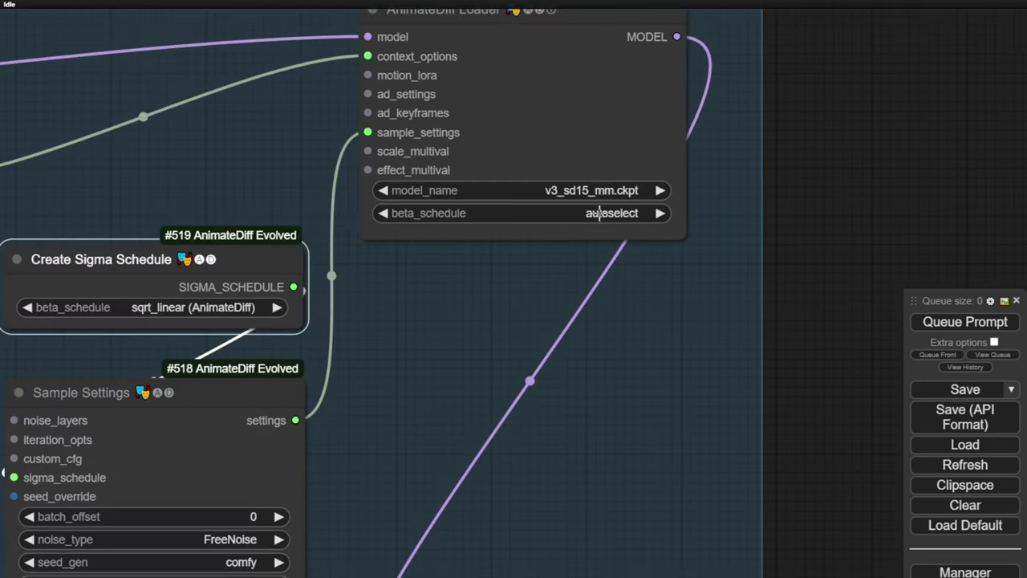
# - Set the AnimateDiff Loader model to animatediff_lightning_8step_comfyui.safetensors and tidy FreeU_V2 beside Sample Settings
pyautogui.click(600, 189)
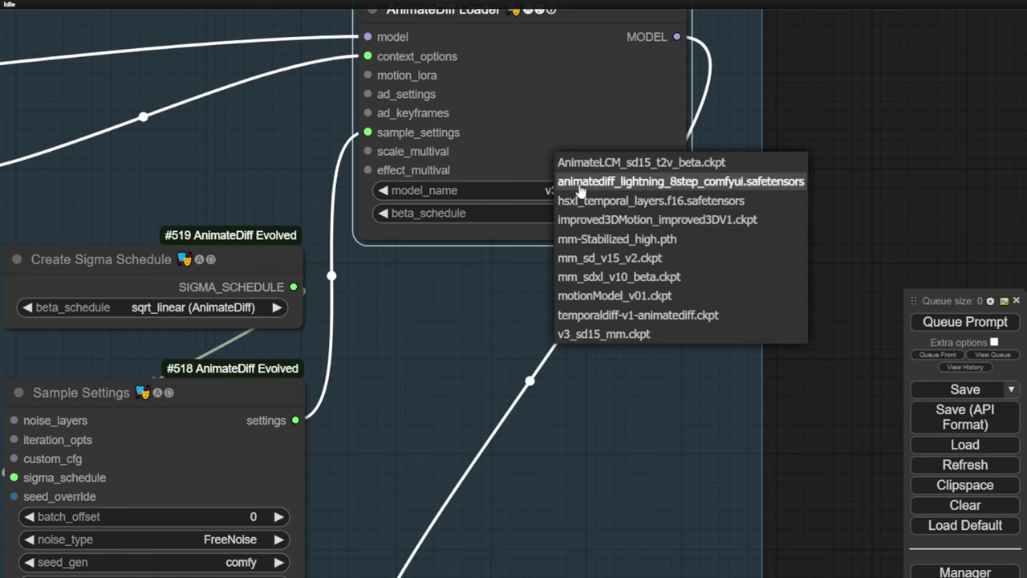
pyautogui.click(666, 183)
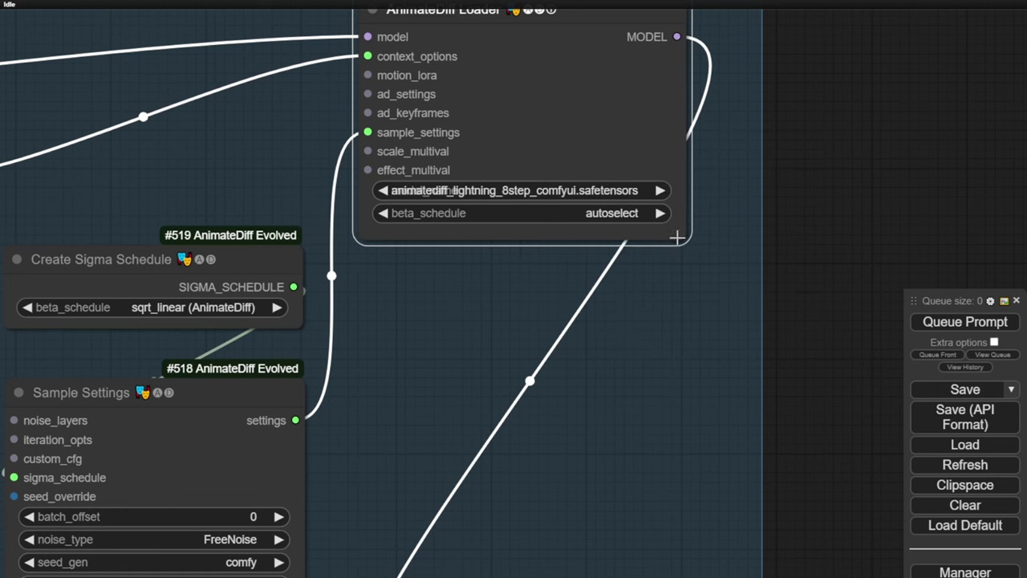
pyautogui.moveTo(682, 239); pyautogui.dragTo(721, 241)
pyautogui.scroll(-8, 700, 434)
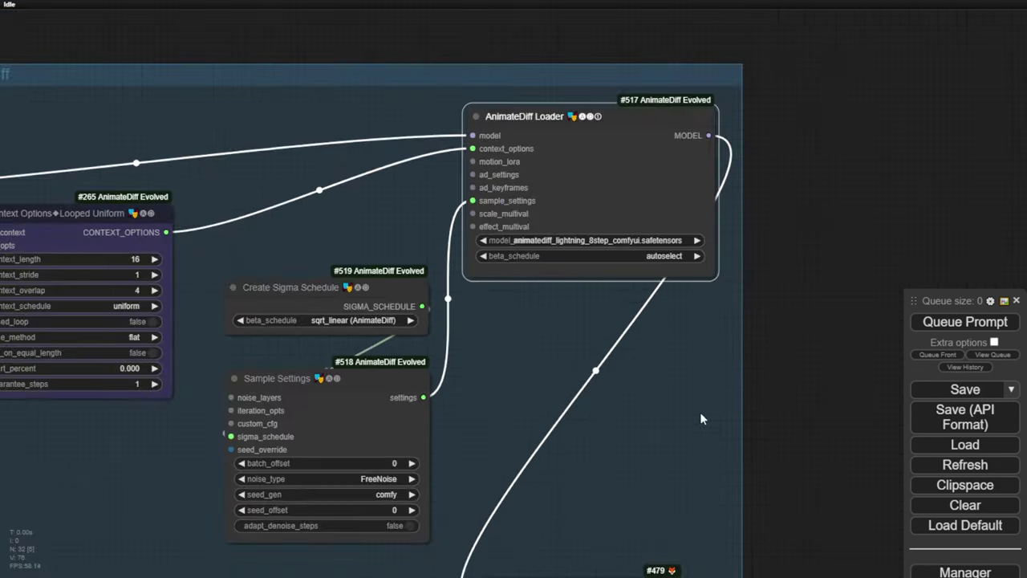
pyautogui.scroll(4, 713, 218)
pyautogui.scroll(-3, 675, 311)
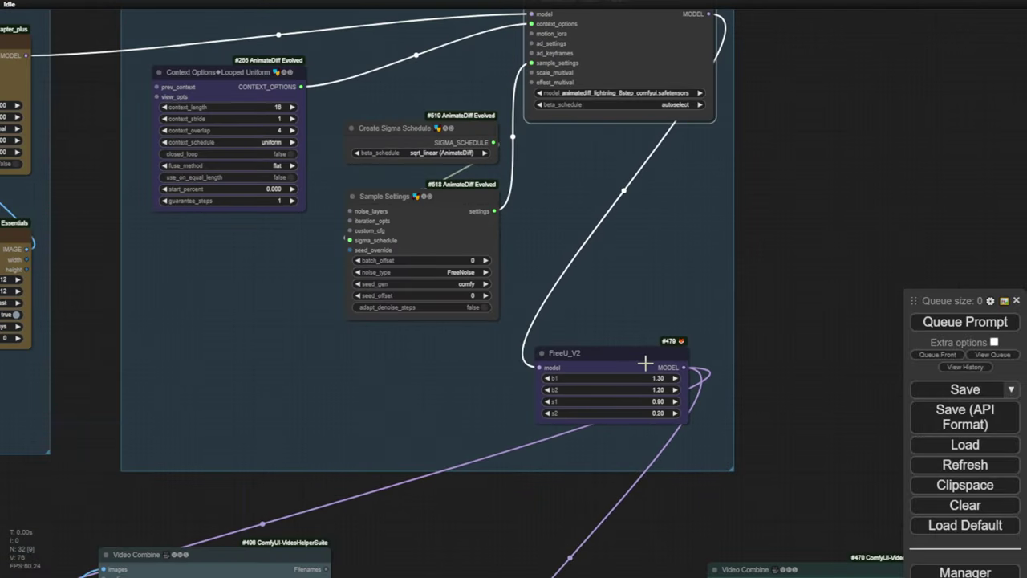
pyautogui.moveTo(645, 363); pyautogui.dragTo(655, 226)
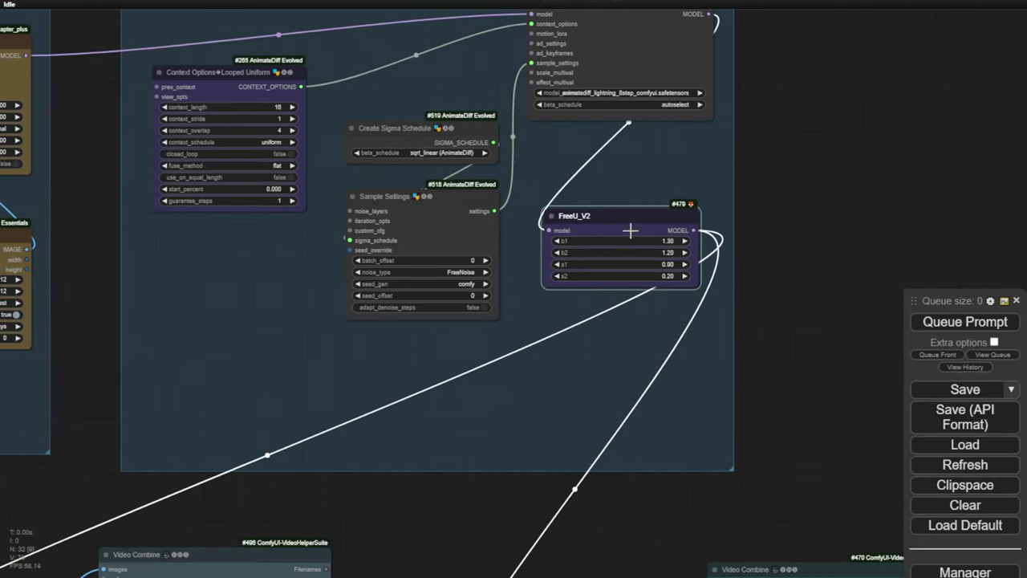
pyautogui.scroll(-6, 682, 234)
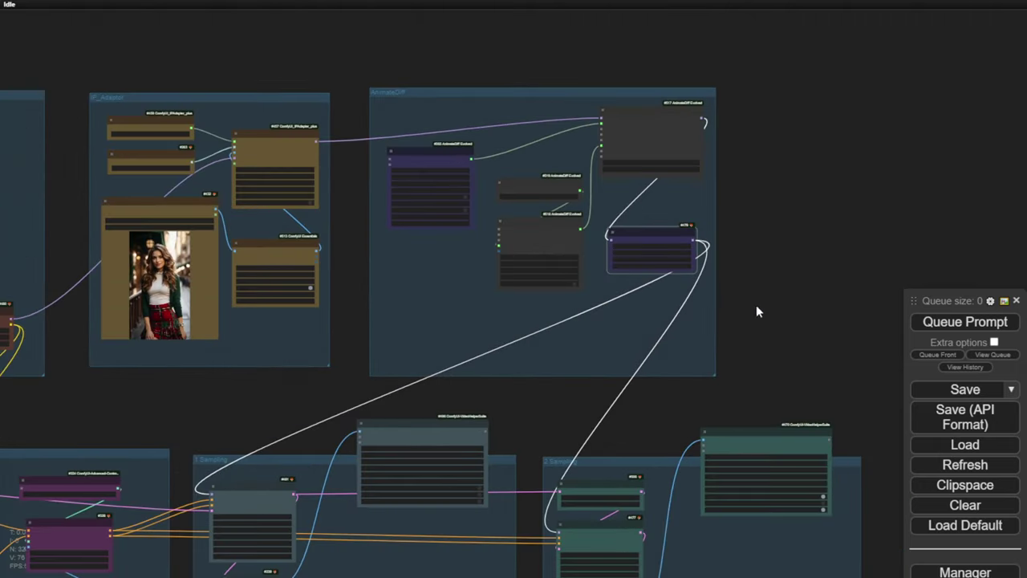
# - Pan across the IP_Adaptor and Model Setting groups to locate the LoRA loaders
pyautogui.moveTo(757, 309); pyautogui.dragTo(875, 199)
pyautogui.moveTo(300, 281); pyautogui.dragTo(460, 424)
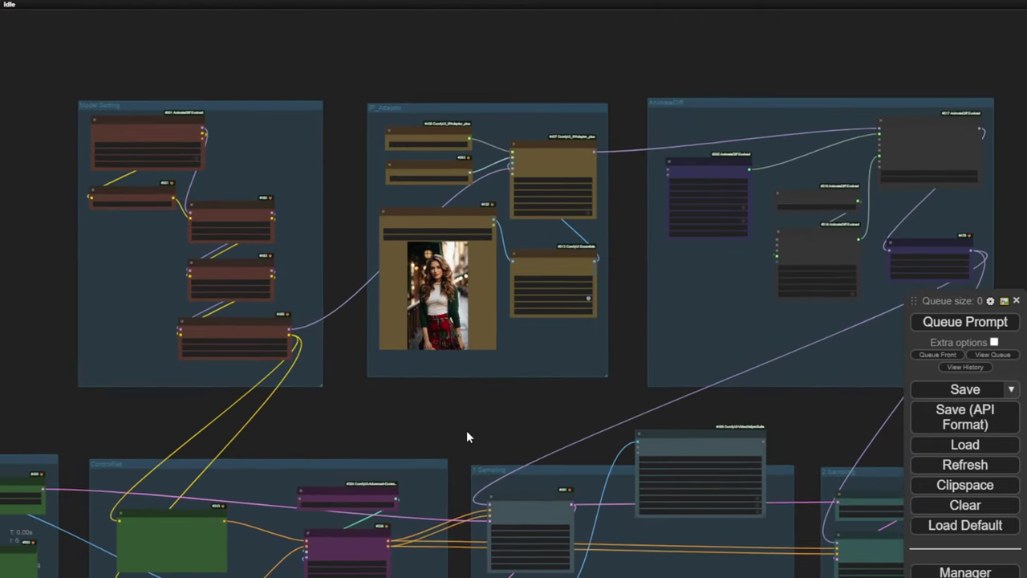
pyautogui.scroll(3, 444, 387)
pyautogui.moveTo(433, 392); pyautogui.dragTo(470, 479)
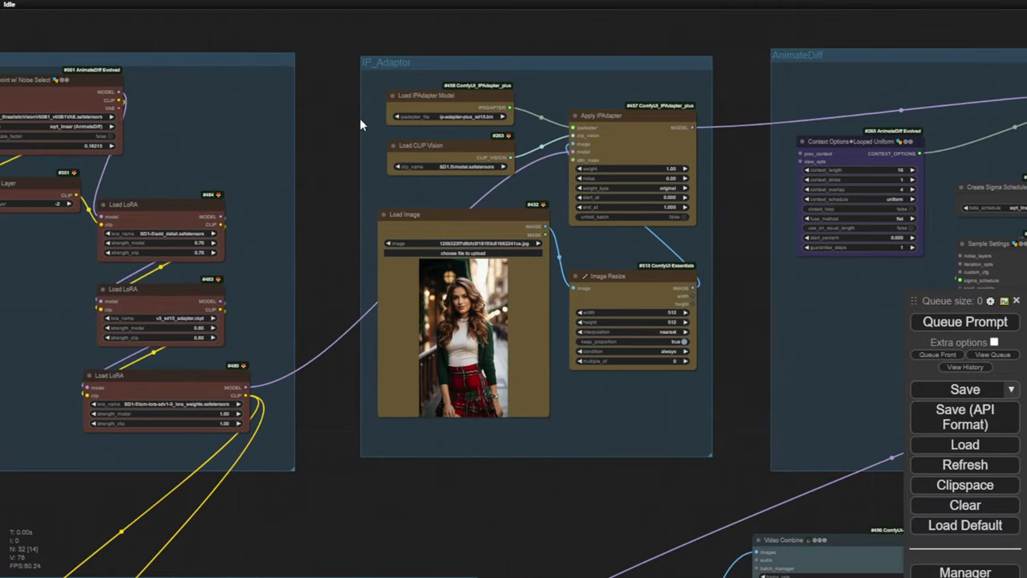
pyautogui.scroll(5, 353, 130)
pyautogui.scroll(-1, 529, 164)
pyautogui.scroll(-1, 530, 164)
pyautogui.scroll(-3, 332, 235)
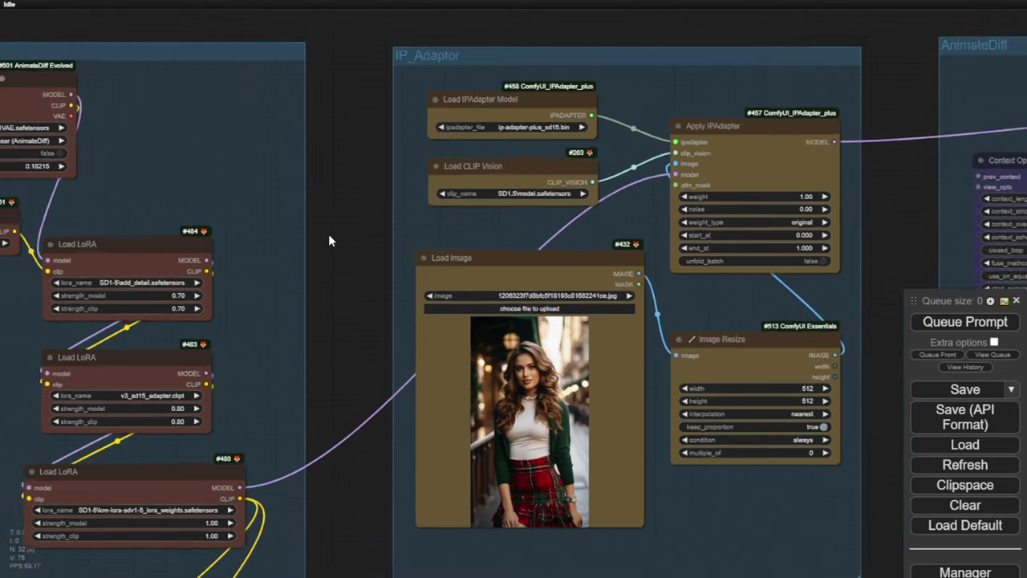
pyautogui.moveTo(332, 236); pyautogui.dragTo(565, 230)
pyautogui.scroll(4, 401, 254)
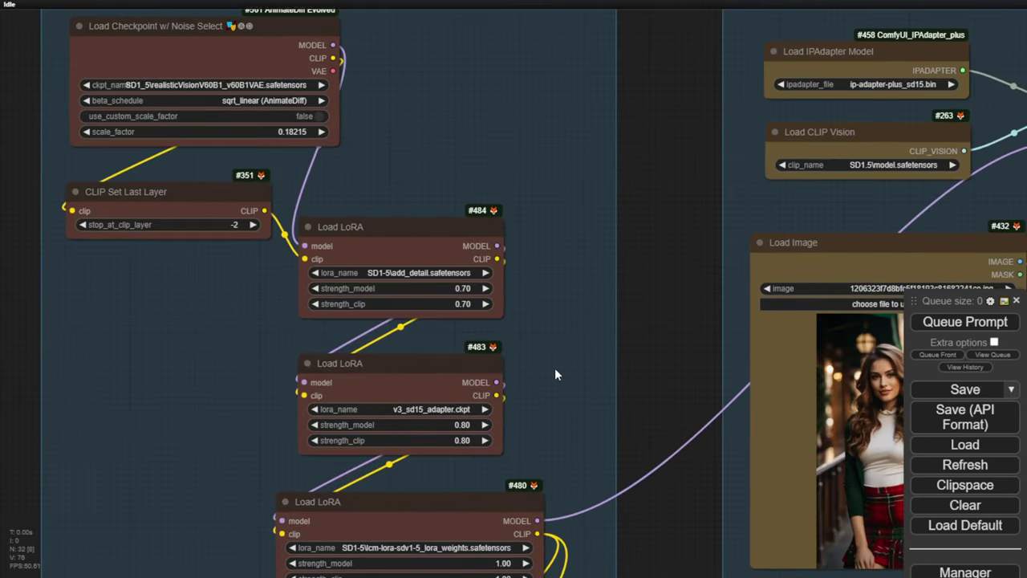
pyautogui.moveTo(618, 393); pyautogui.dragTo(648, 168)
pyautogui.scroll(-3, 498, 353)
# - Bypass the Load LoRA node holding the LCM LoRA with Ctrl+B
pyautogui.click(396, 344)
pyautogui.hotkey('ctrl', 'b')
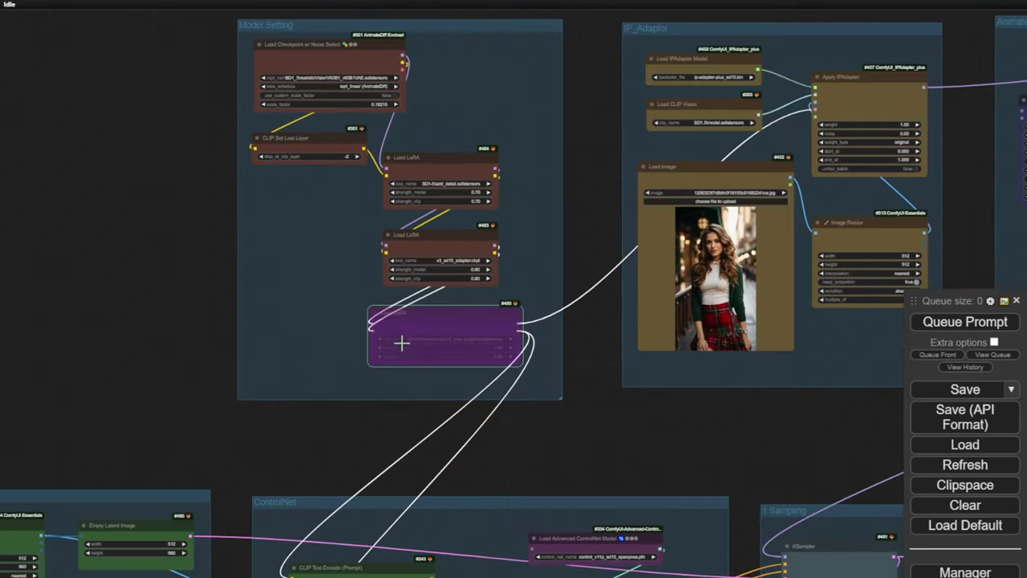
pyautogui.moveTo(573, 422); pyautogui.dragTo(550, 61)
pyautogui.scroll(-1, 522, 90)
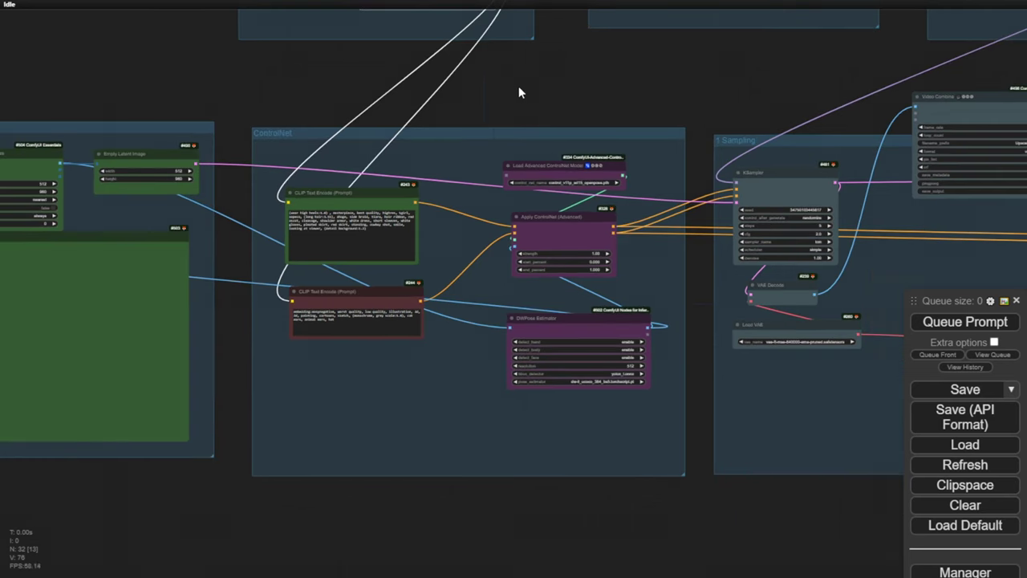
pyautogui.scroll(6, 529, 96)
pyautogui.moveTo(666, 327); pyautogui.dragTo(504, 180)
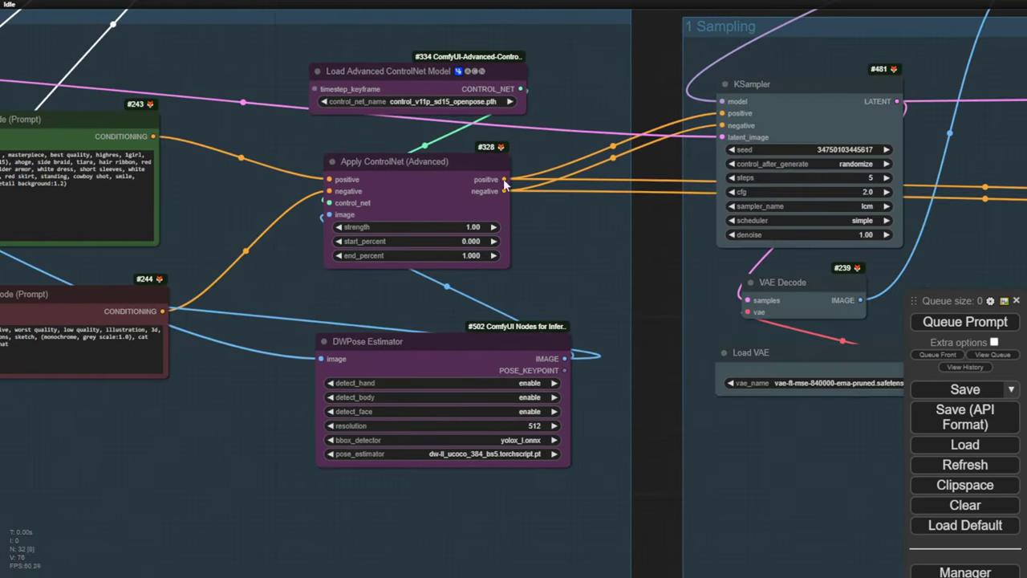
# - Check the Load Video node's source list, keeping the red-dress clip selected
pyautogui.scroll(-4, 433, 195)
pyautogui.moveTo(192, 337); pyautogui.dragTo(485, 97)
pyautogui.scroll(3, 485, 94)
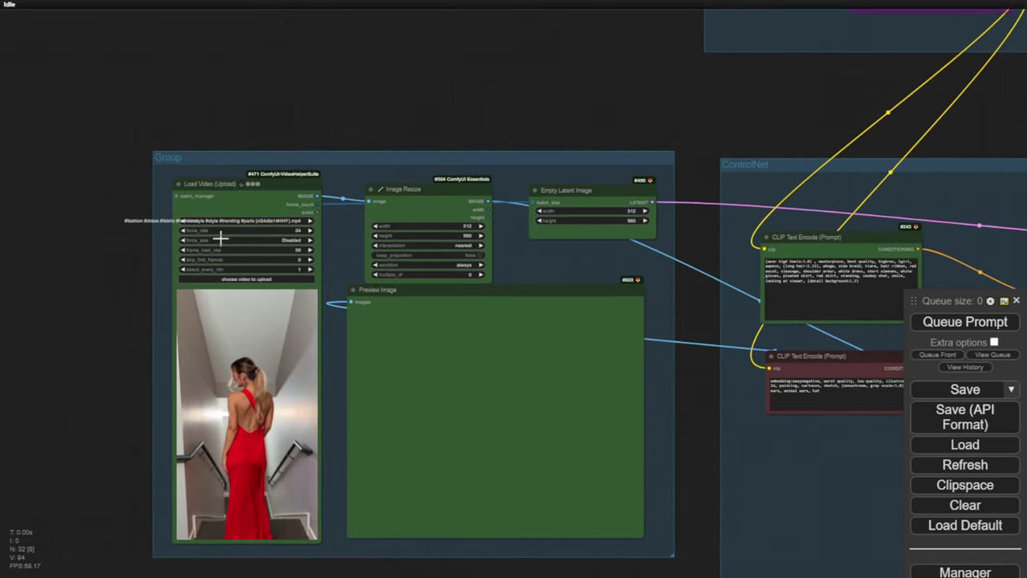
pyautogui.scroll(2, 272, 256)
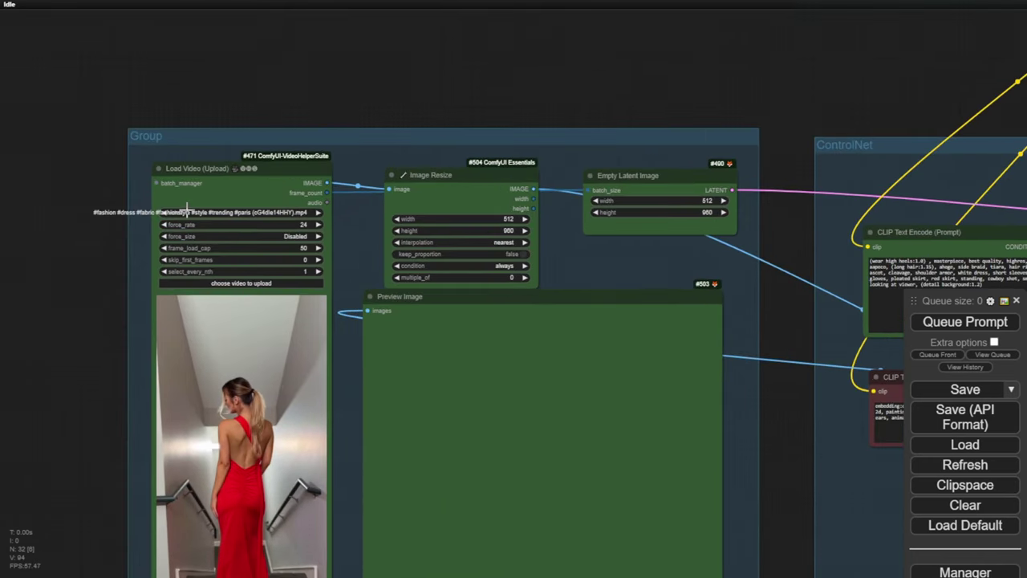
pyautogui.click(230, 213)
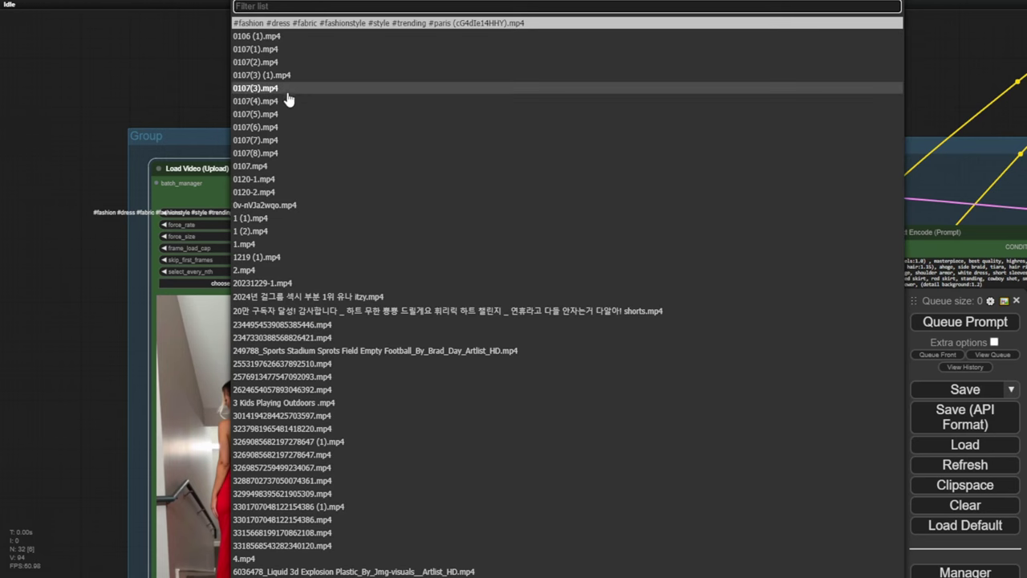
pyautogui.click(188, 50)
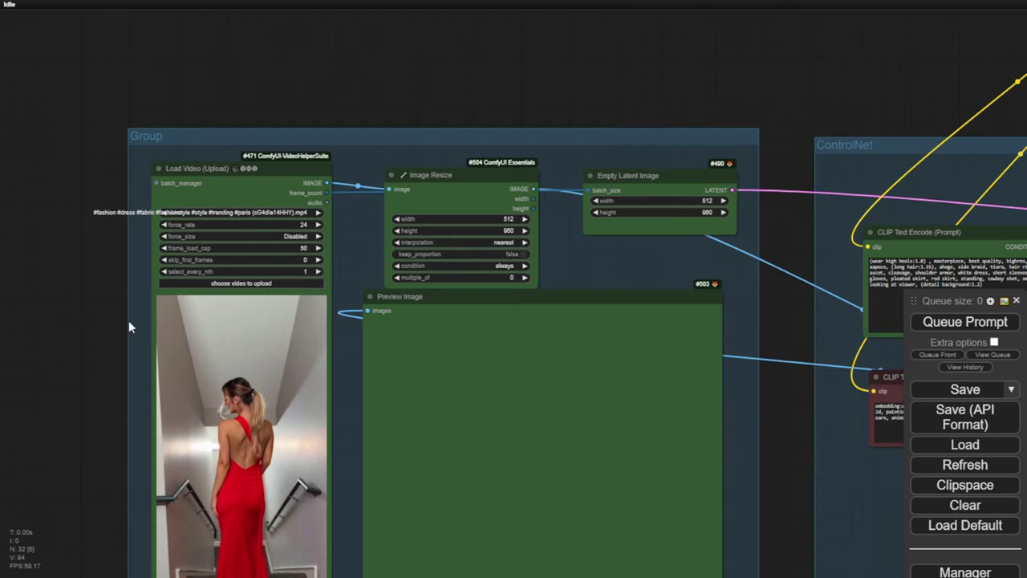
pyautogui.scroll(-4, 116, 337)
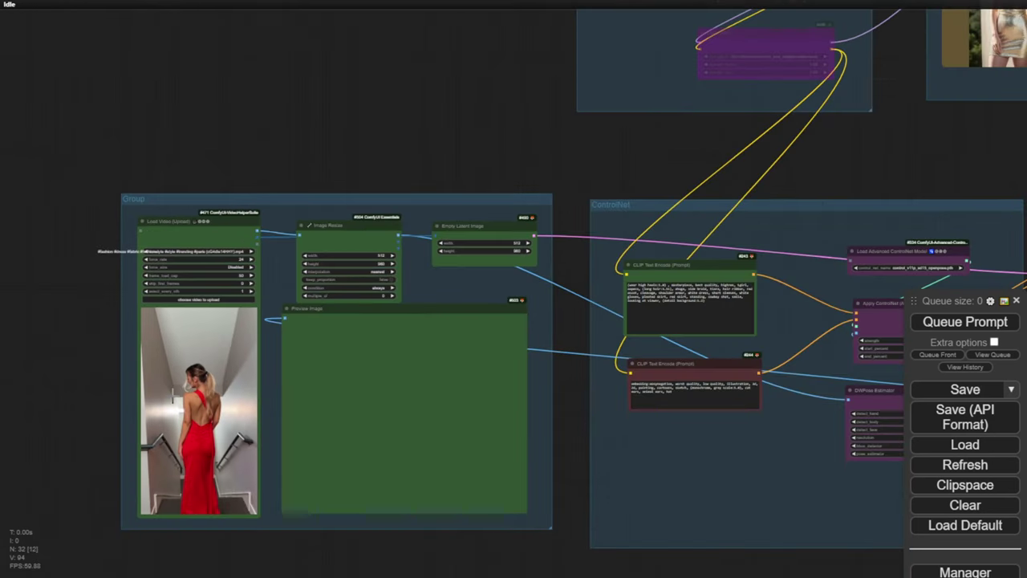
# - Reposition the ControlNet group next to the video input group
pyautogui.moveTo(939, 182); pyautogui.dragTo(456, 361)
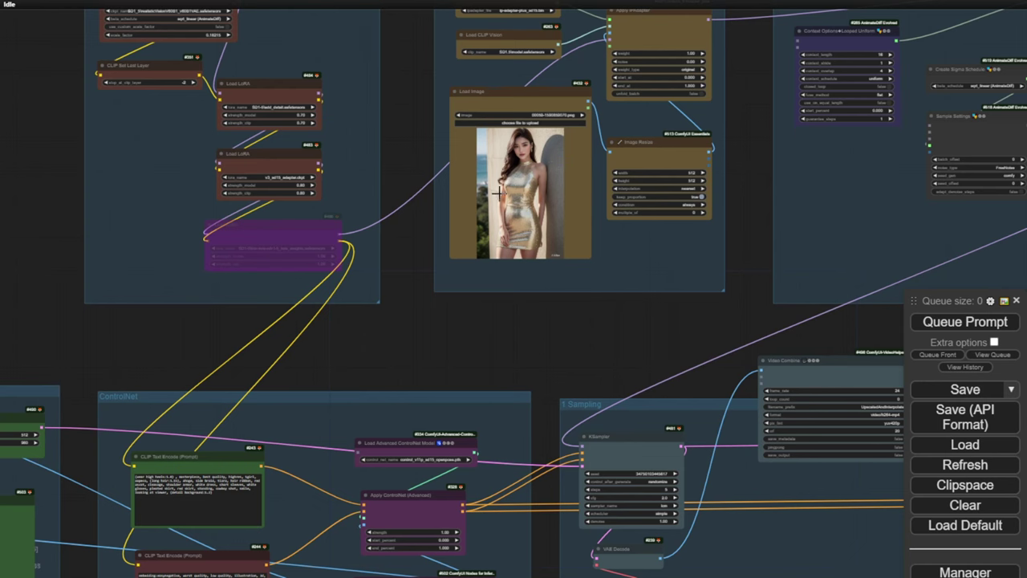
pyautogui.scroll(-2, 503, 280)
pyautogui.moveTo(474, 293); pyautogui.dragTo(627, 189)
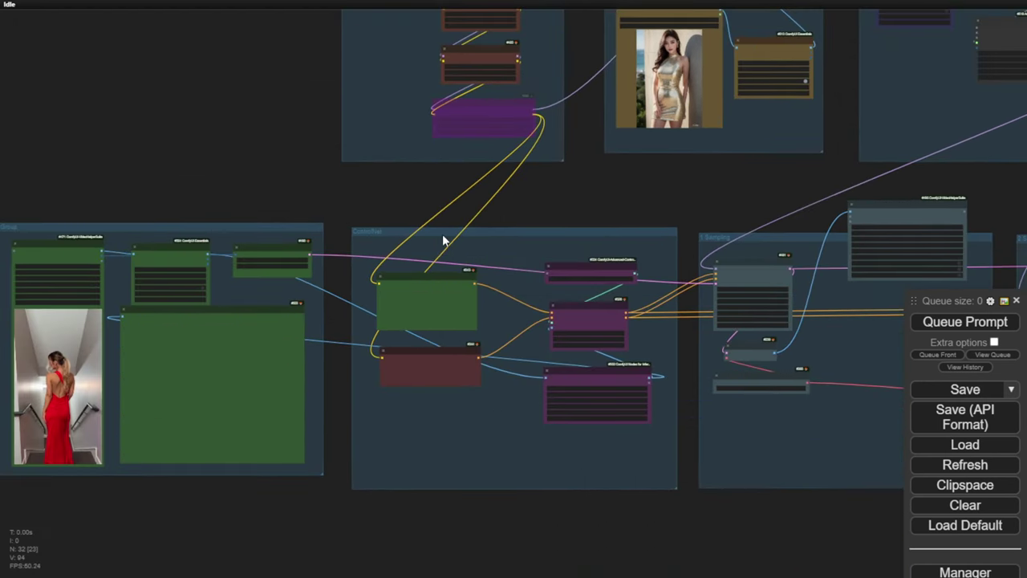
pyautogui.moveTo(442, 238)
pyautogui.mouseDown()
pyautogui.moveTo(452, 222)
pyautogui.moveTo(433, 212)
pyautogui.moveTo(435, 229)
pyautogui.mouseUp()
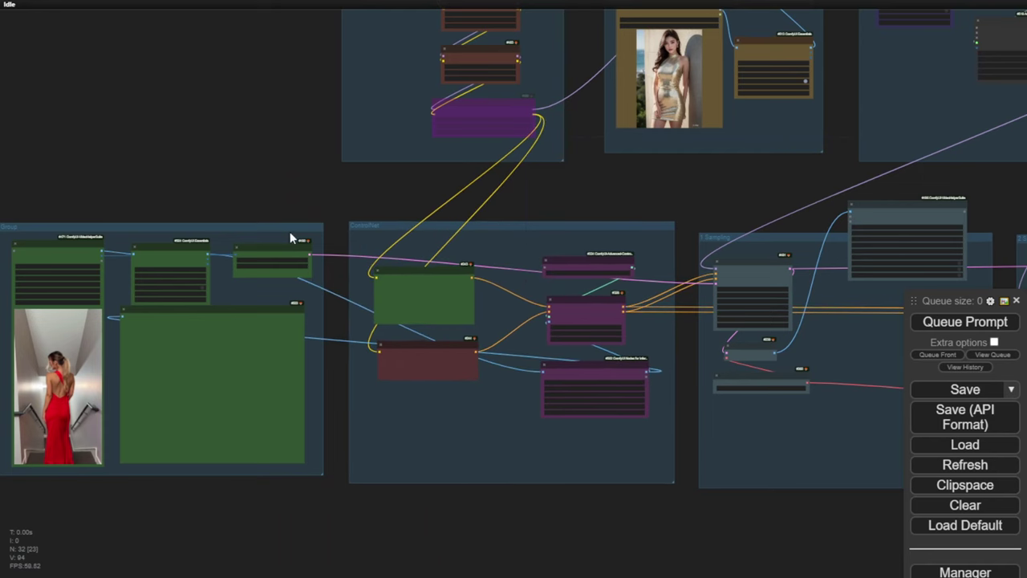
pyautogui.moveTo(294, 230); pyautogui.dragTo(312, 213)
pyautogui.moveTo(239, 187); pyautogui.dragTo(273, 186)
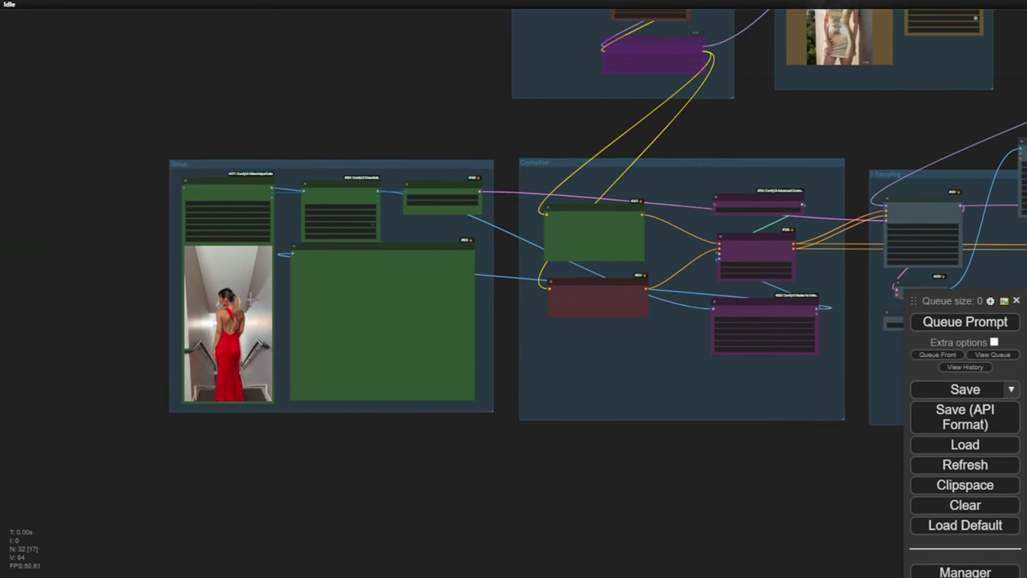
pyautogui.moveTo(709, 140); pyautogui.dragTo(606, 190)
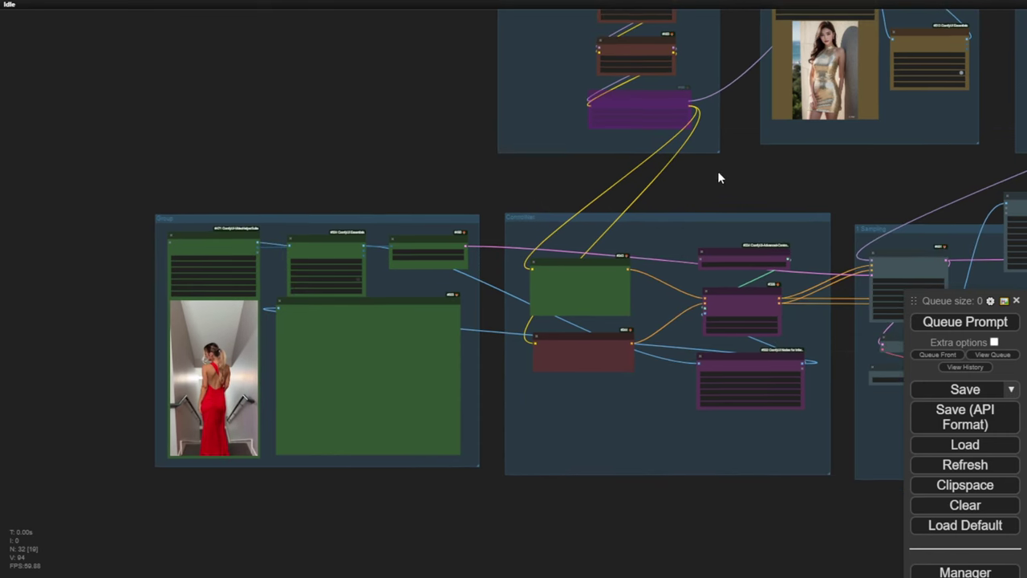
pyautogui.scroll(8, 225, 331)
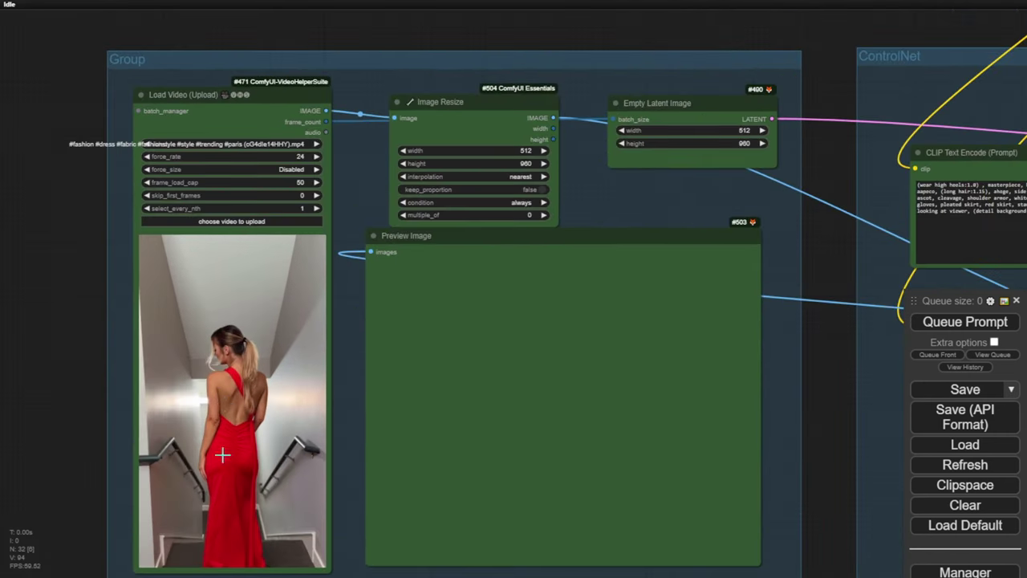
# - Queue the workflow to render the red-dress clip with Ctrl+Enter
pyautogui.scroll(-5, 201, 390)
pyautogui.scroll(-3, 177, 353)
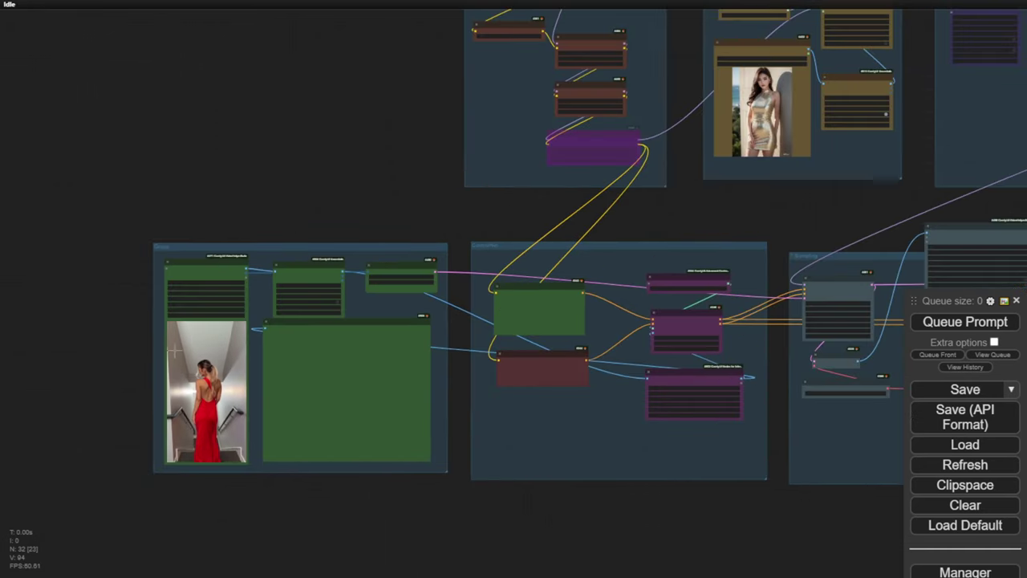
pyautogui.scroll(-2, 779, 170)
pyautogui.hotkey('ctrl', 'Return')
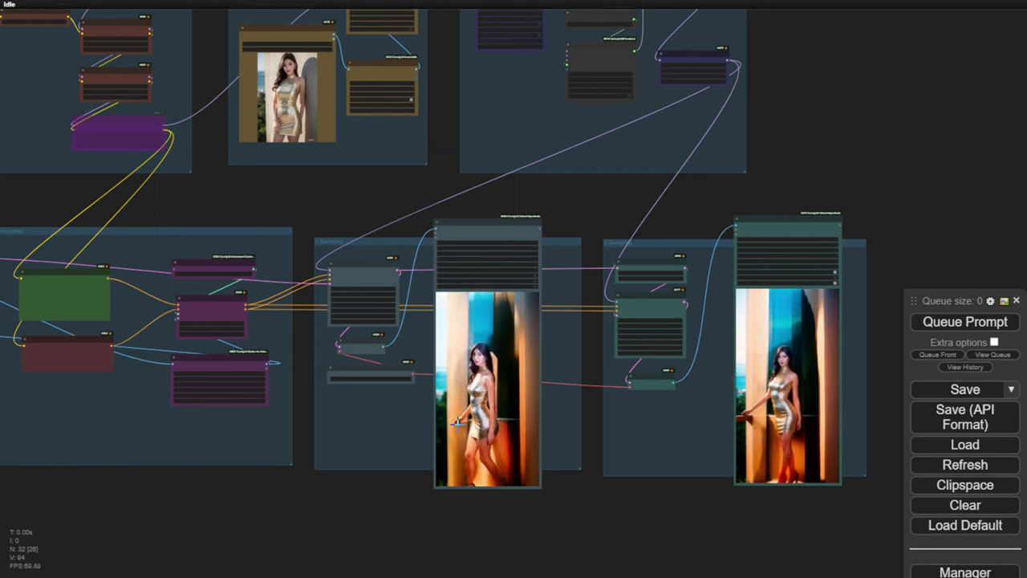
# - Inspect the first sampling pass and its output video
pyautogui.scroll(6, 551, 499)
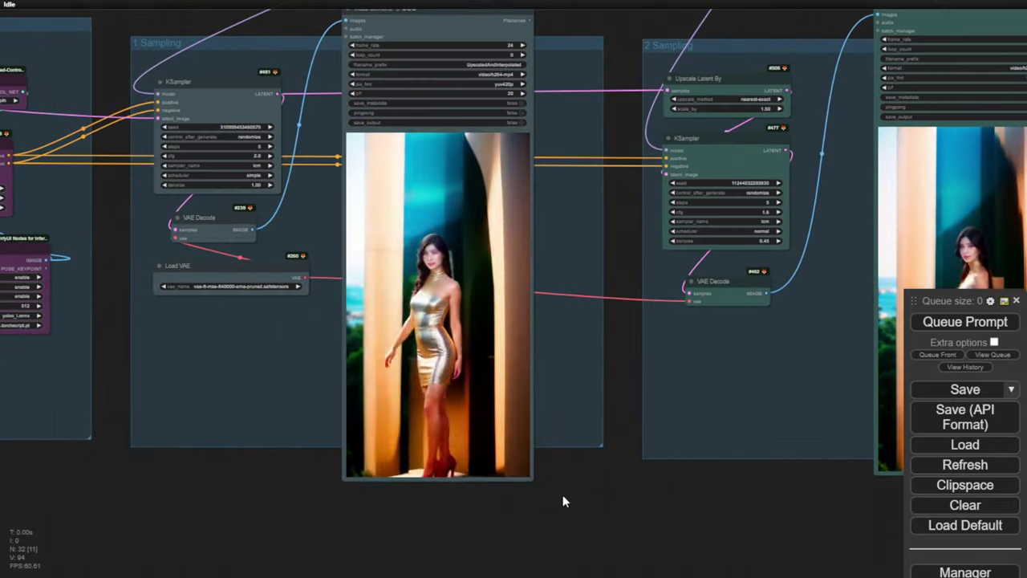
pyautogui.moveTo(577, 496); pyautogui.dragTo(623, 514)
pyautogui.scroll(3, 383, 278)
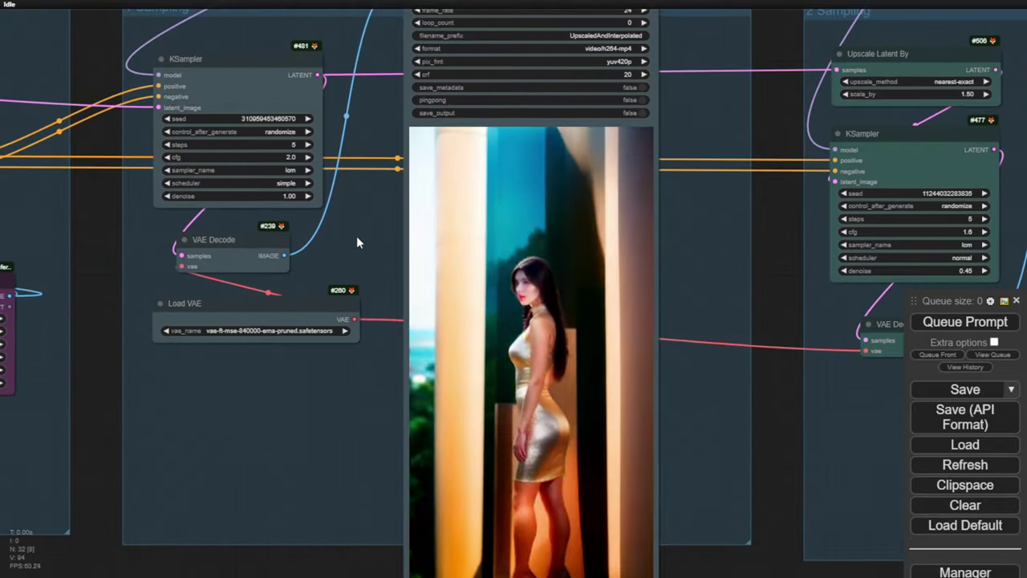
pyautogui.moveTo(356, 236); pyautogui.dragTo(397, 293)
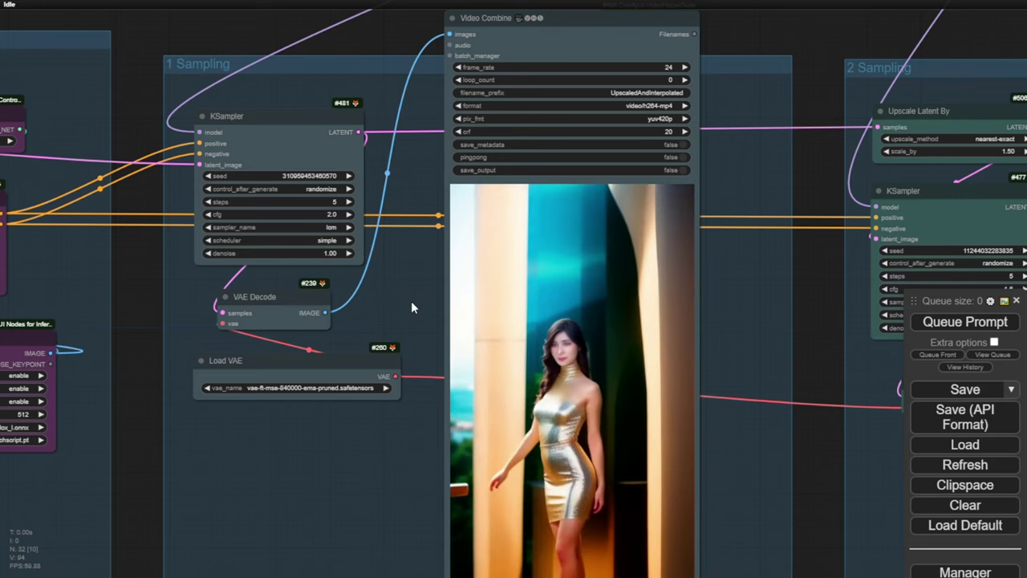
pyautogui.moveTo(410, 301); pyautogui.dragTo(246, 209)
pyautogui.scroll(-2, 247, 209)
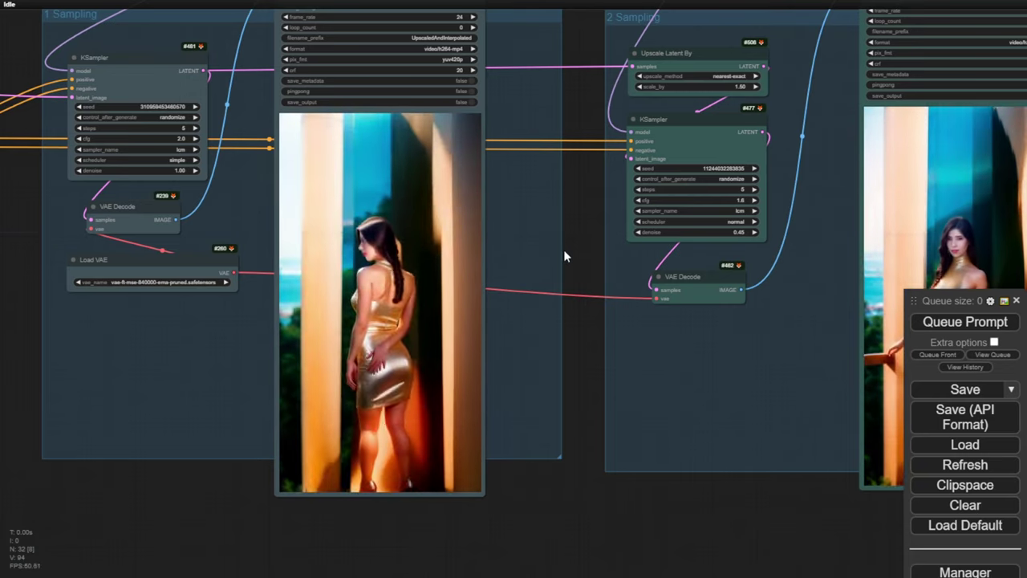
pyautogui.scroll(-1, 573, 249)
# - Inspect the second sampling pass and its output video
pyautogui.moveTo(573, 248); pyautogui.dragTo(248, 313)
pyautogui.scroll(2, 394, 247)
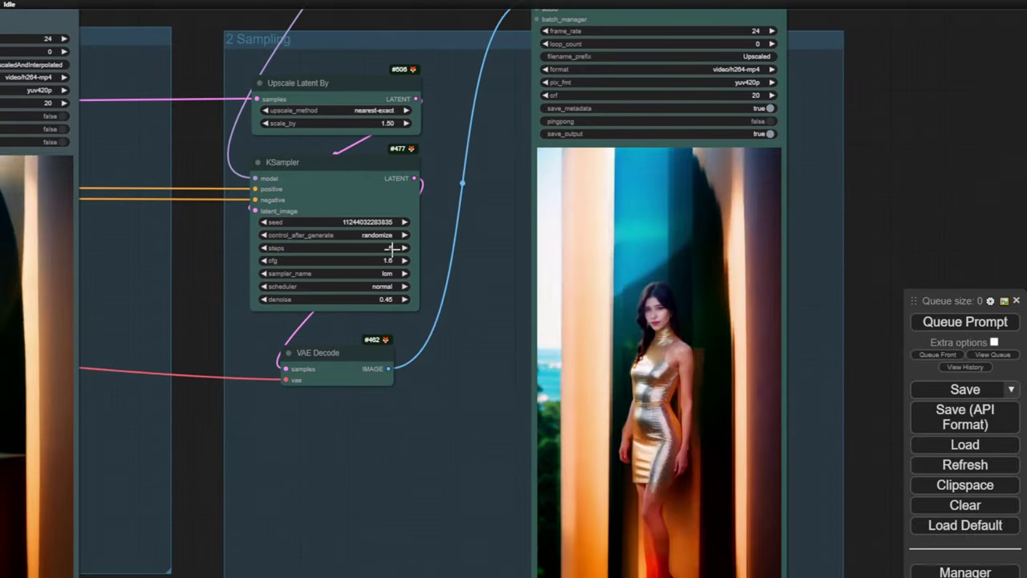
pyautogui.scroll(-2, 291, 344)
pyautogui.scroll(-2, 291, 344)
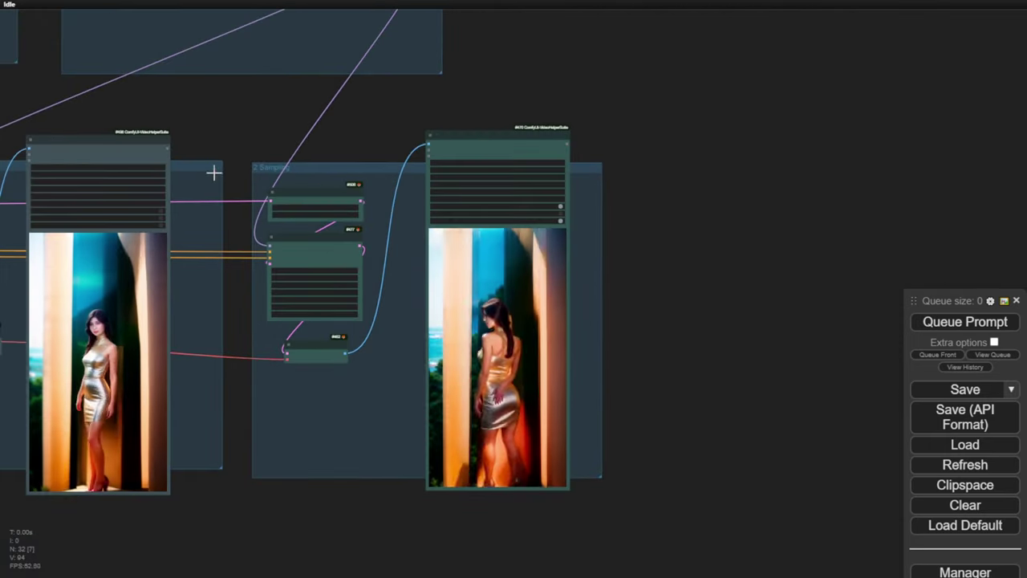
pyautogui.scroll(3, 395, 415)
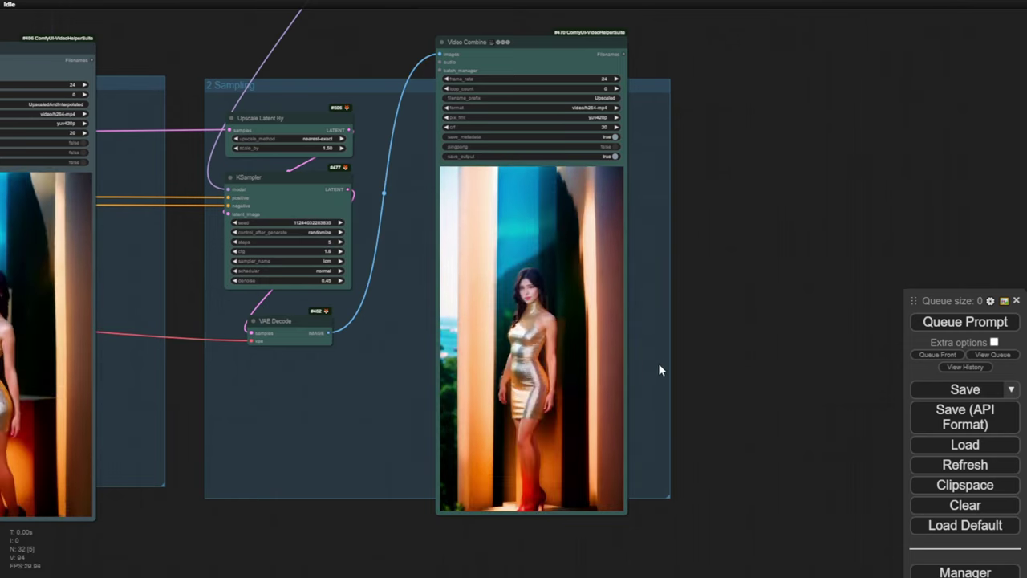
pyautogui.scroll(1, 659, 369)
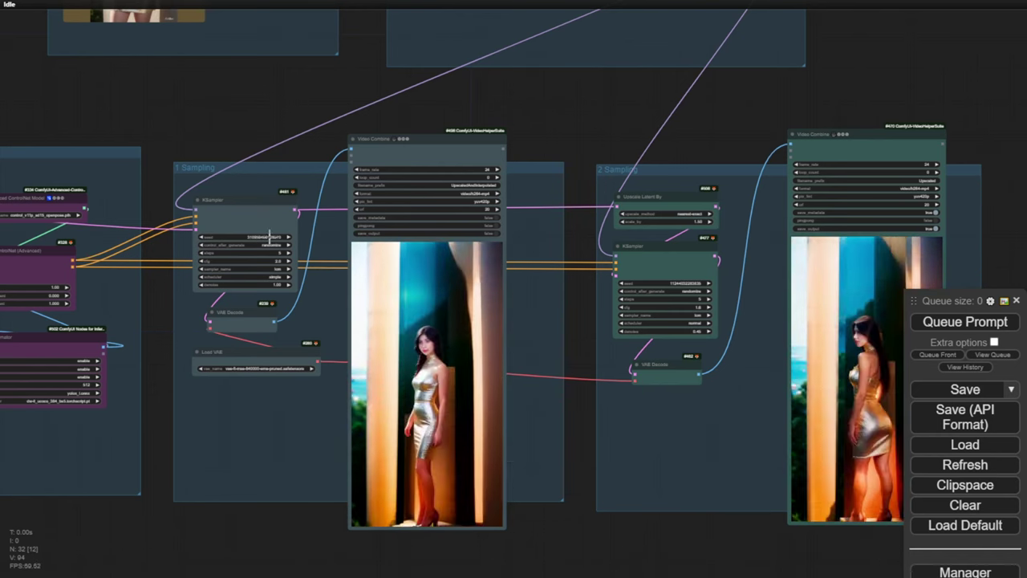
pyautogui.scroll(2, 563, 406)
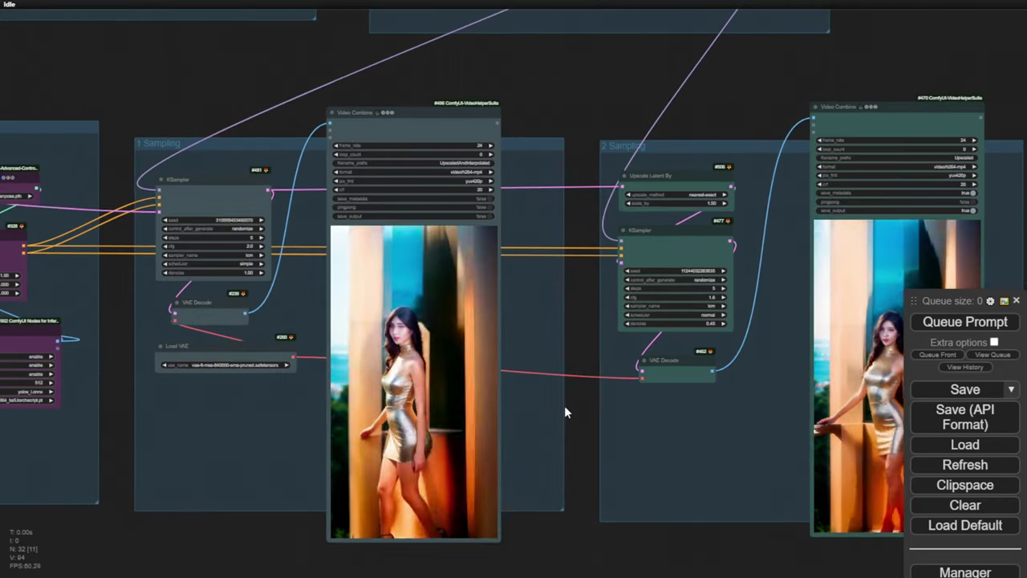
# - Review the upscaled second-pass output video
pyautogui.moveTo(581, 413); pyautogui.dragTo(463, 401)
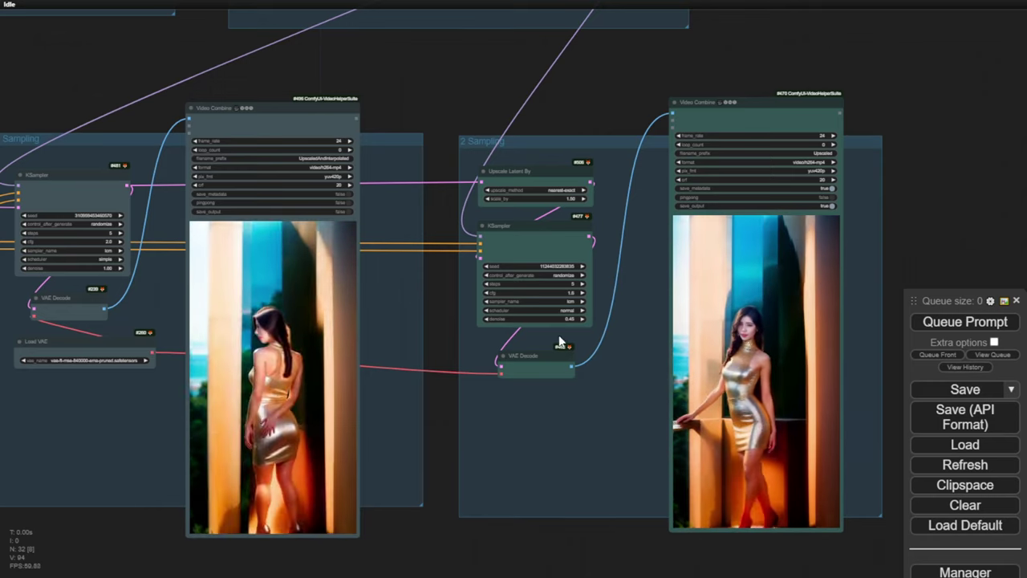
pyautogui.moveTo(569, 119); pyautogui.dragTo(399, 114)
pyautogui.scroll(5, 598, 313)
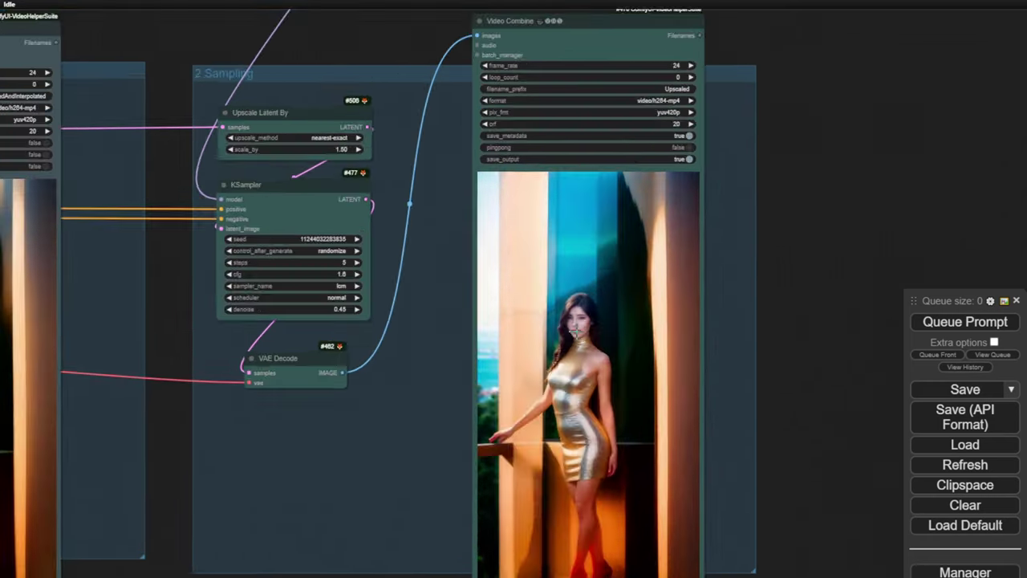
pyautogui.scroll(-2, 554, 343)
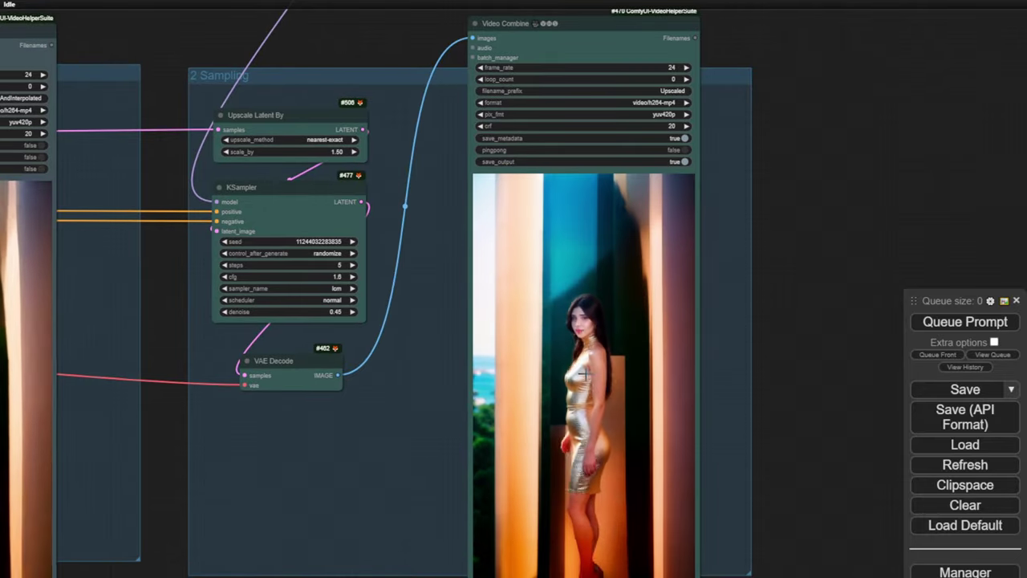
pyautogui.scroll(-6, 571, 373)
pyautogui.scroll(-1, 308, 113)
# - Shrink the gold-dress reference image node and place it inside the IP-Adapter group
pyautogui.moveTo(309, 113); pyautogui.dragTo(499, 294)
pyautogui.scroll(1, 417, 277)
pyautogui.moveTo(398, 276); pyautogui.dragTo(352, 128)
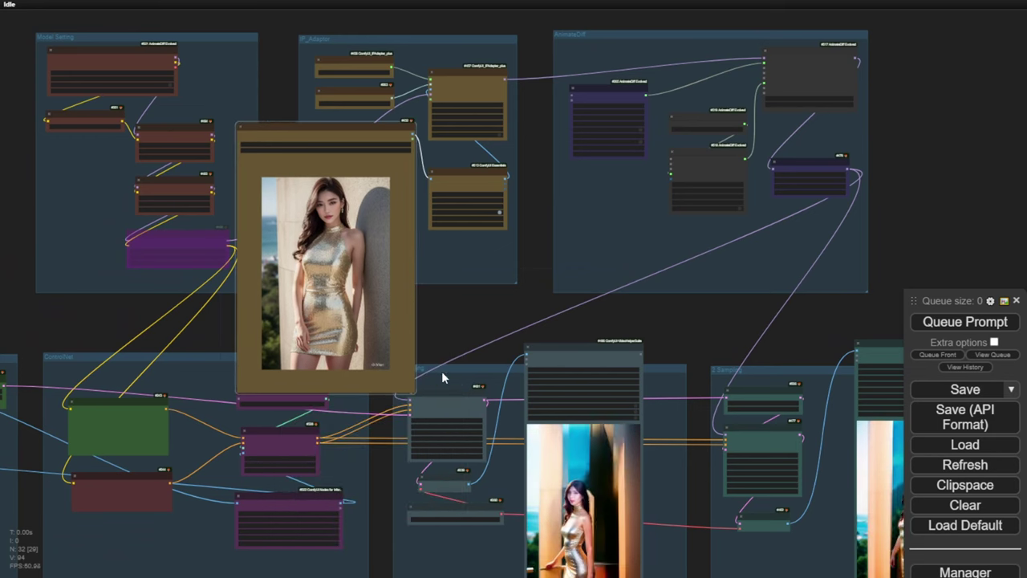
pyautogui.moveTo(410, 392); pyautogui.dragTo(362, 297)
pyautogui.moveTo(297, 122); pyautogui.dragTo(351, 145)
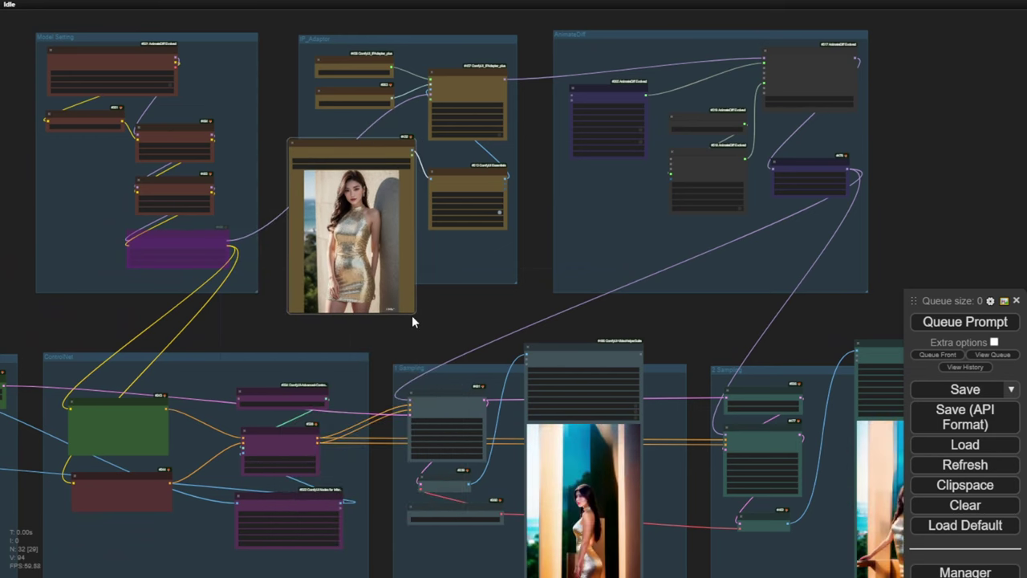
pyautogui.moveTo(271, 329); pyautogui.dragTo(694, 125)
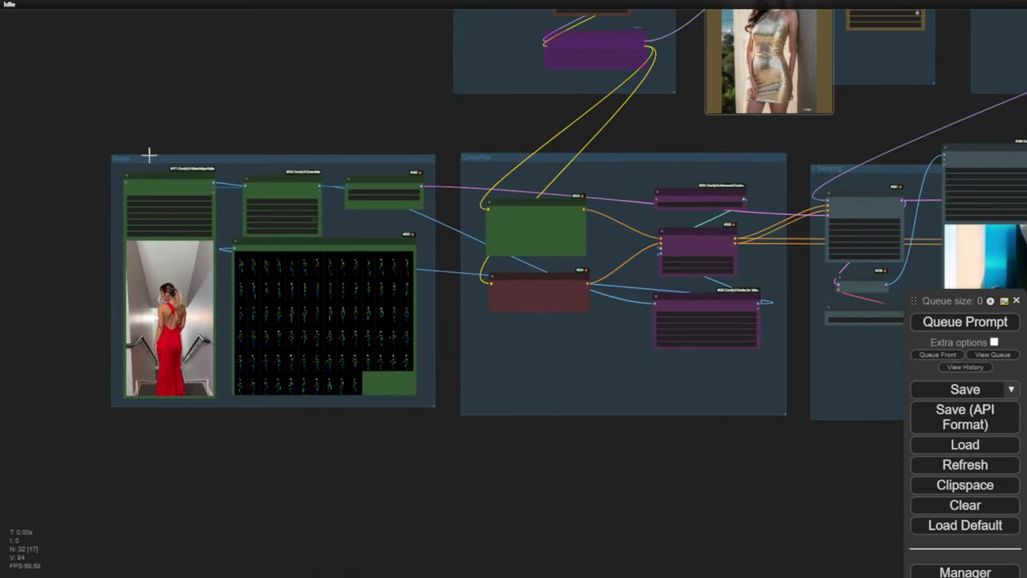
# - Set the second-pass KSampler to the euler sampler and sgm_uniform scheduler
pyautogui.scroll(4, 177, 250)
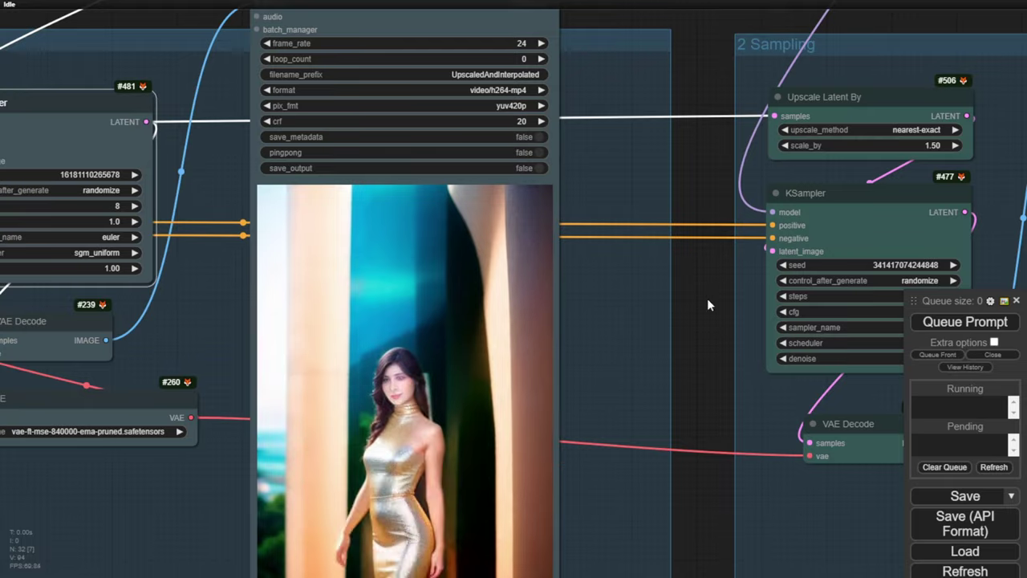
pyautogui.moveTo(707, 297); pyautogui.dragTo(197, 236)
pyautogui.click(490, 285)
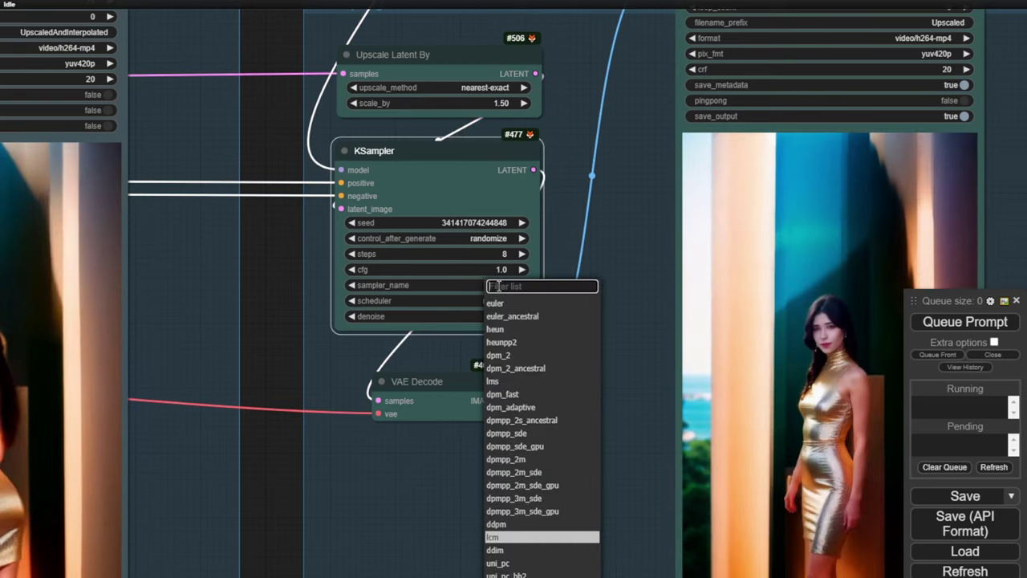
pyautogui.click(523, 302)
pyautogui.click(504, 301)
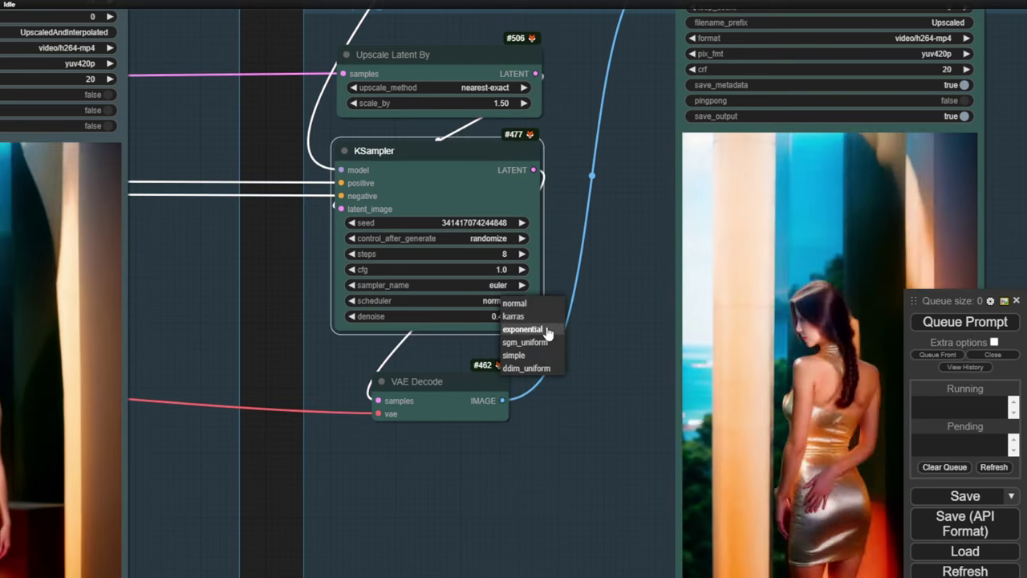
pyautogui.click(542, 344)
# - Queue a new render with the updated sampler settings
pyautogui.scroll(-3, 596, 320)
pyautogui.scroll(-2, 377, 332)
pyautogui.scroll(-2, 367, 336)
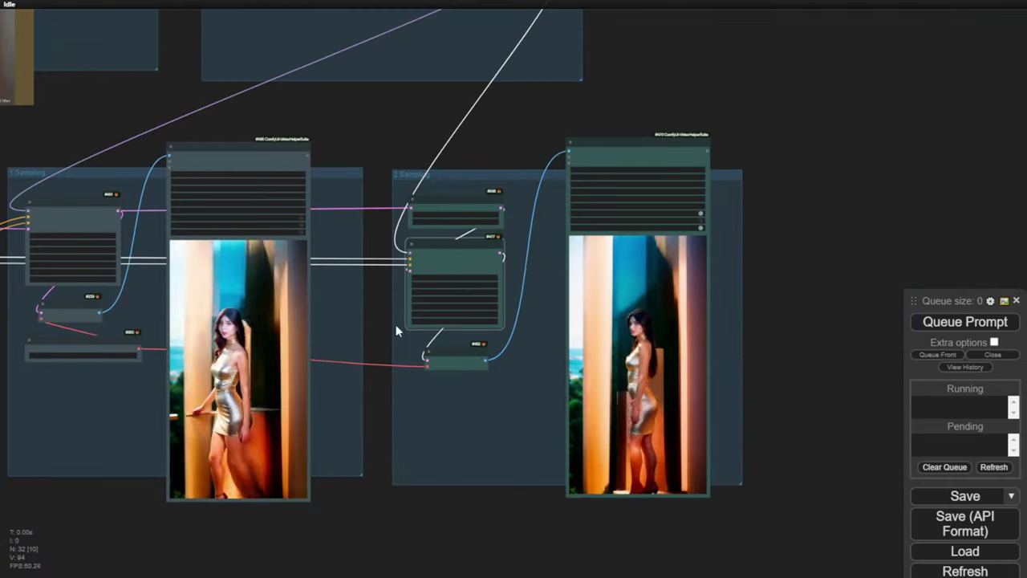
pyautogui.click(923, 327)
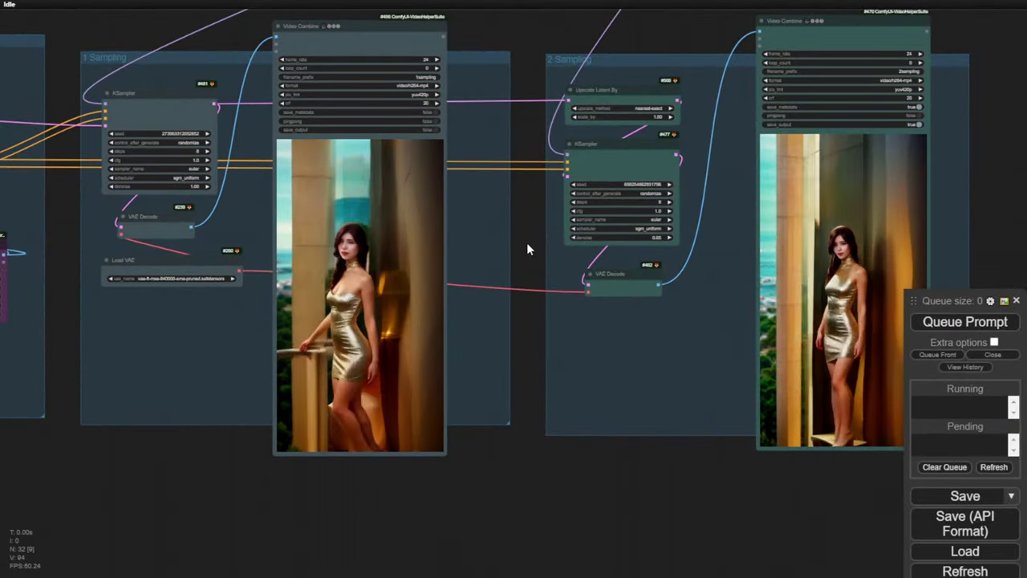
# - Pan over the second sampling group's settings to the final output video
pyautogui.scroll(5, 215, 199)
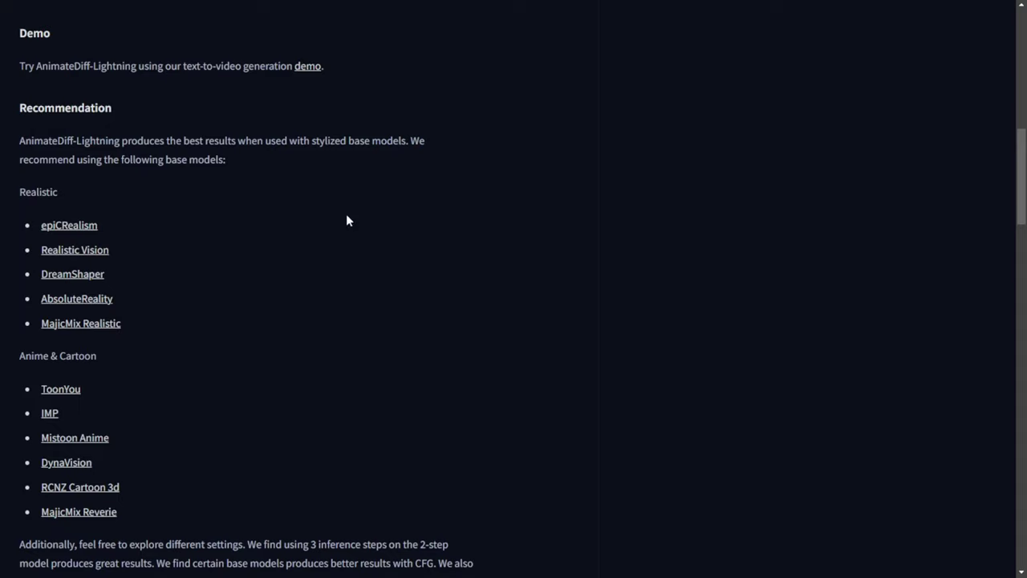
pyautogui.scroll(4, 346, 214)
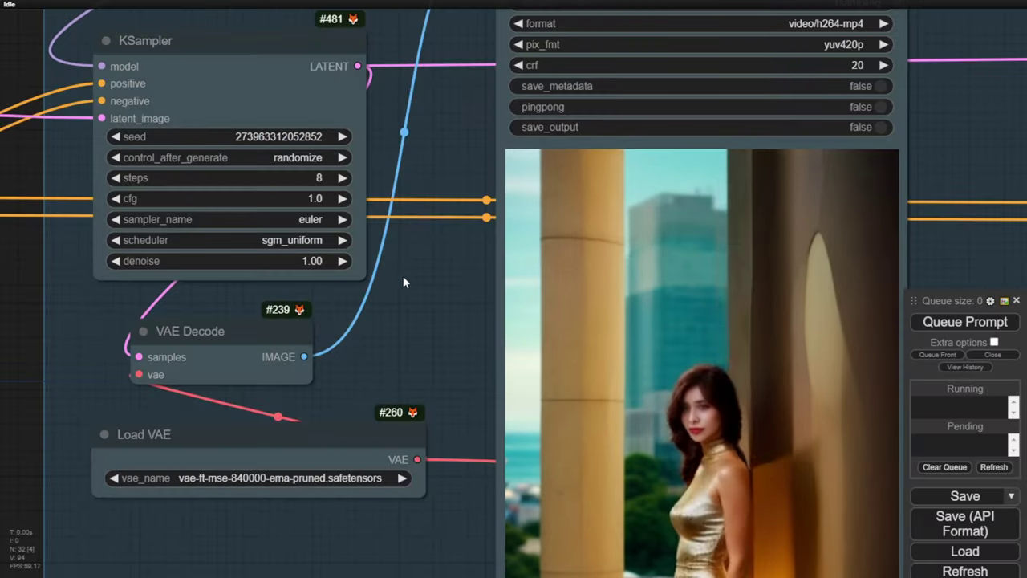
pyautogui.scroll(-3, 403, 277)
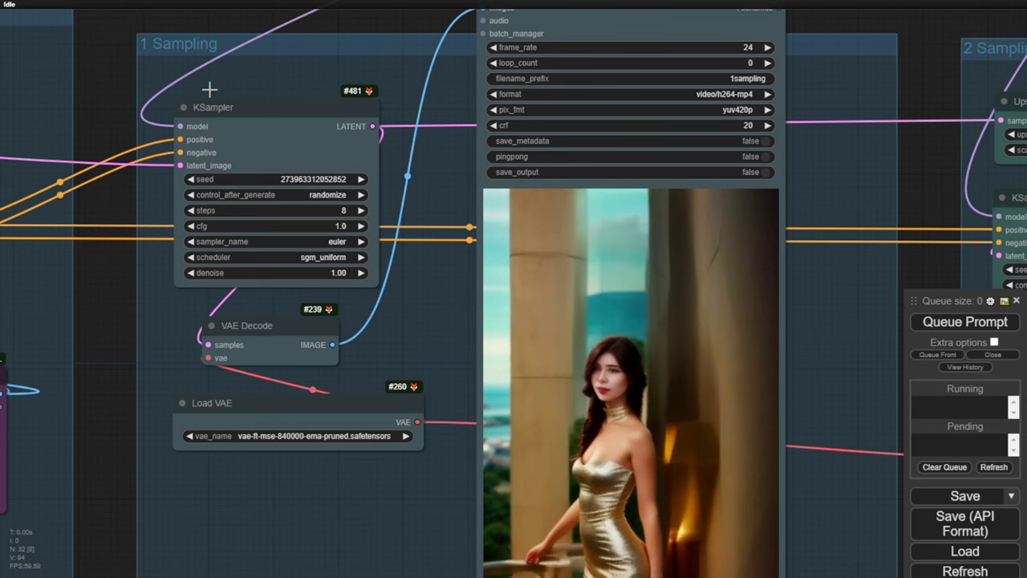
pyautogui.moveTo(419, 365); pyautogui.dragTo(27, 316)
pyautogui.moveTo(716, 176); pyautogui.dragTo(596, 177)
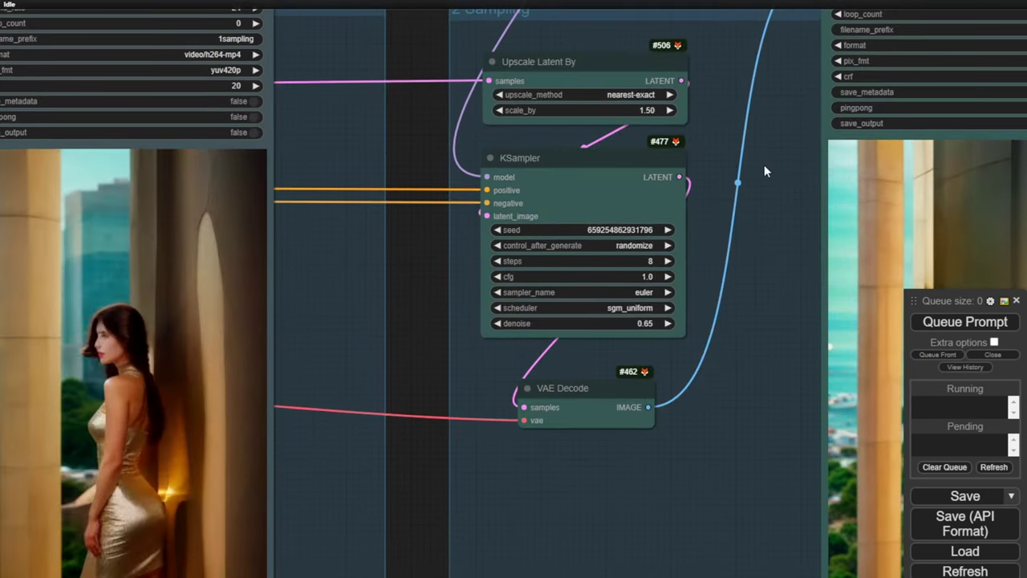
pyautogui.moveTo(642, 316); pyautogui.dragTo(497, 293)
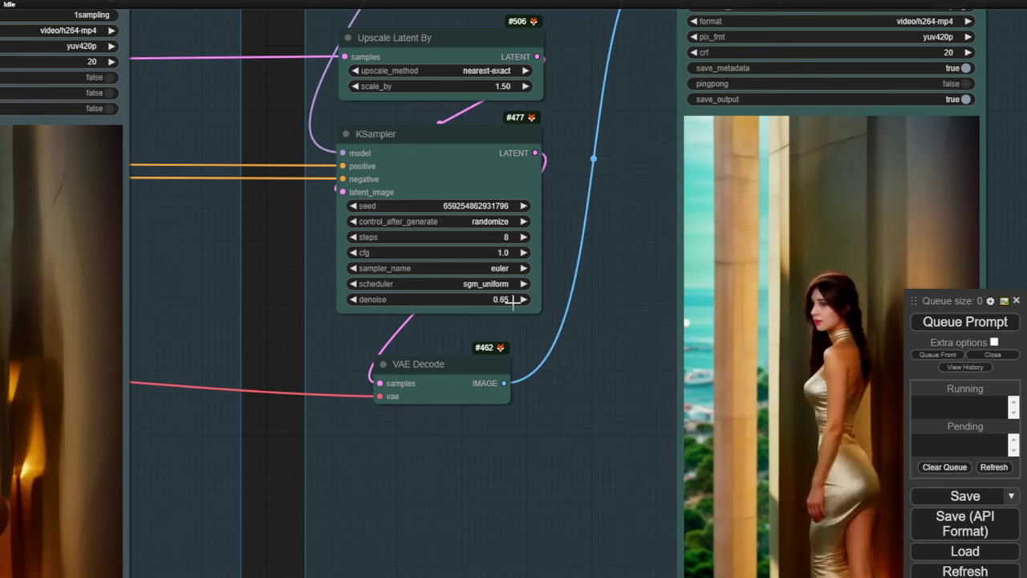
pyautogui.moveTo(615, 325); pyautogui.dragTo(629, 395)
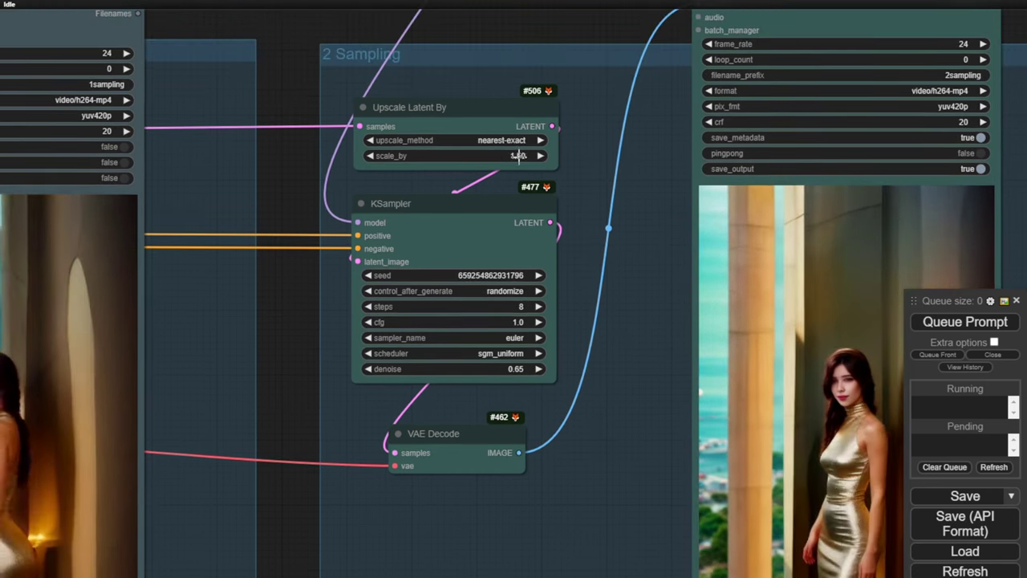
pyautogui.scroll(-2, 619, 344)
pyautogui.moveTo(620, 343); pyautogui.dragTo(465, 109)
# - Enlarge the upscaled second-pass preview and place it beside the first-pass preview
pyautogui.moveTo(758, 393); pyautogui.dragTo(847, 521)
pyautogui.scroll(-3, 738, 200)
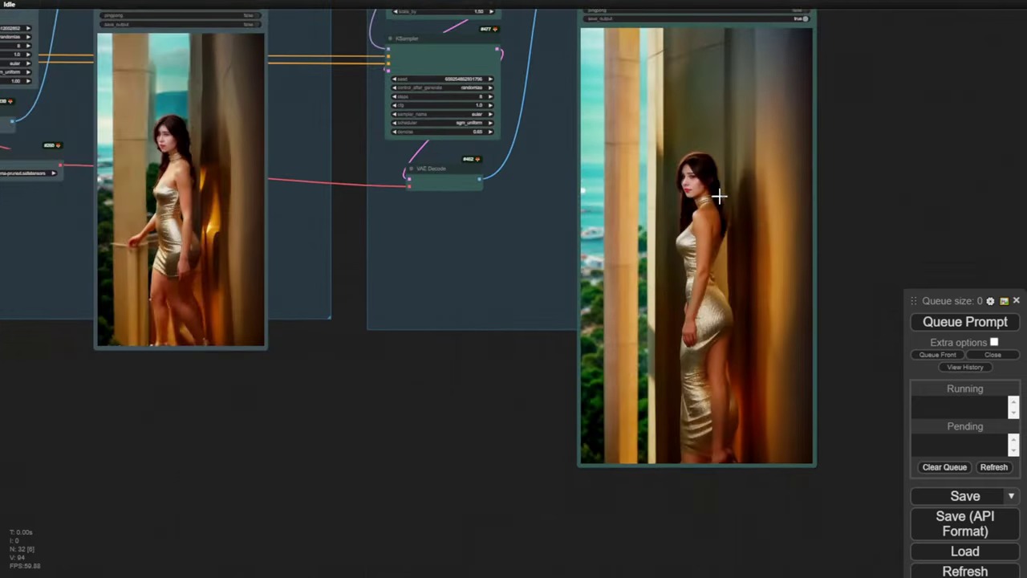
pyautogui.scroll(-1, 534, 245)
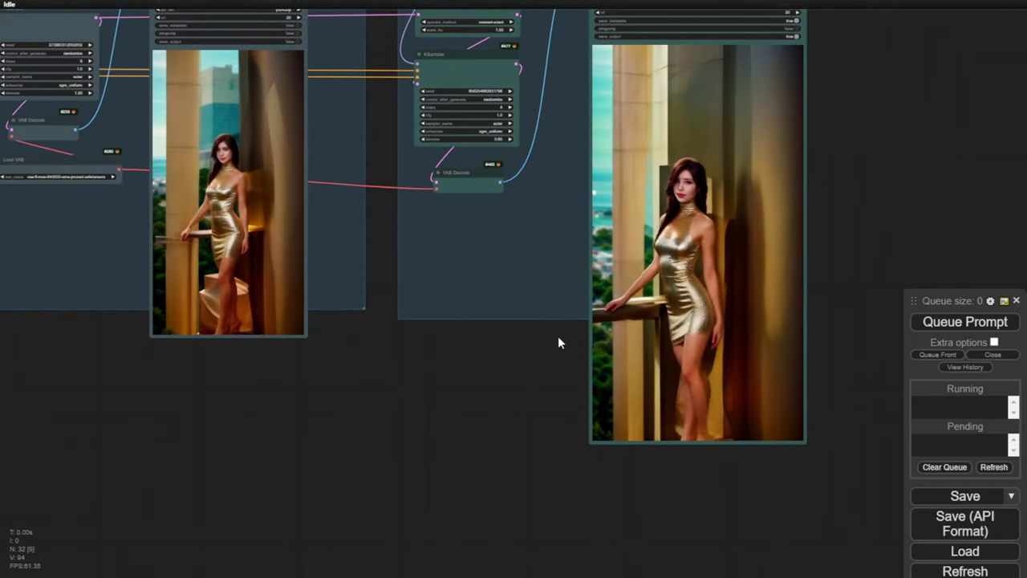
pyautogui.moveTo(558, 335); pyautogui.dragTo(478, 410)
pyautogui.moveTo(345, 337); pyautogui.dragTo(363, 401)
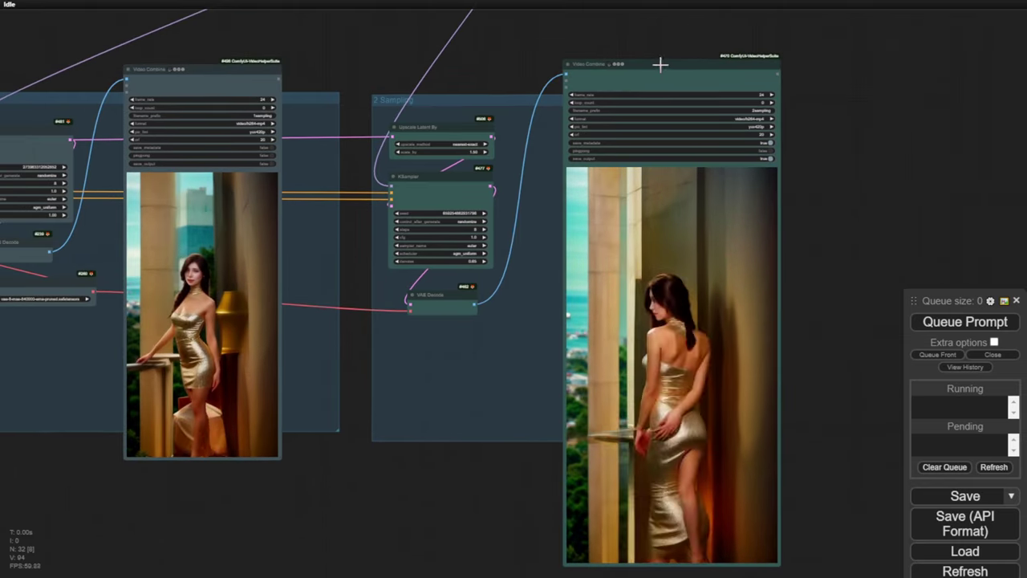
pyautogui.moveTo(657, 61); pyautogui.dragTo(464, 14)
pyautogui.moveTo(321, 65); pyautogui.dragTo(369, 32)
# - Move the second preview back off the 2 Sampling nodes and recenter on it
pyautogui.scroll(3, 370, 39)
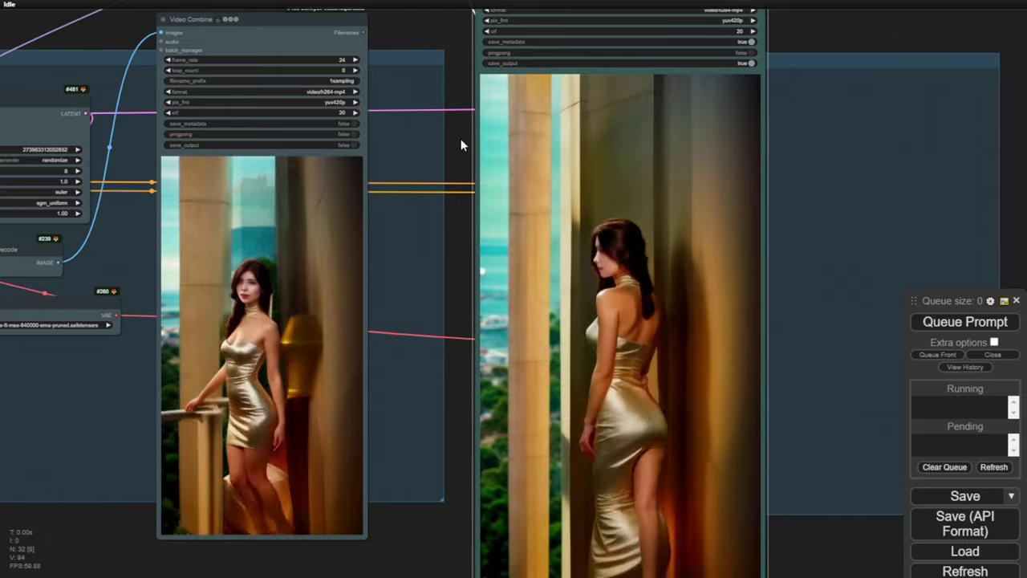
pyautogui.moveTo(342, 309); pyautogui.dragTo(394, 227)
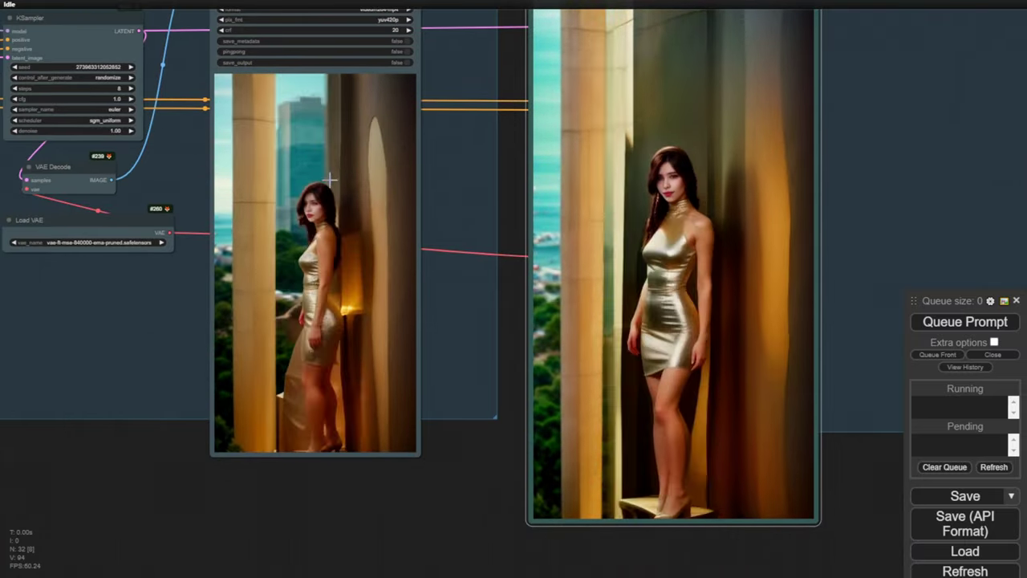
pyautogui.scroll(-4, 417, 192)
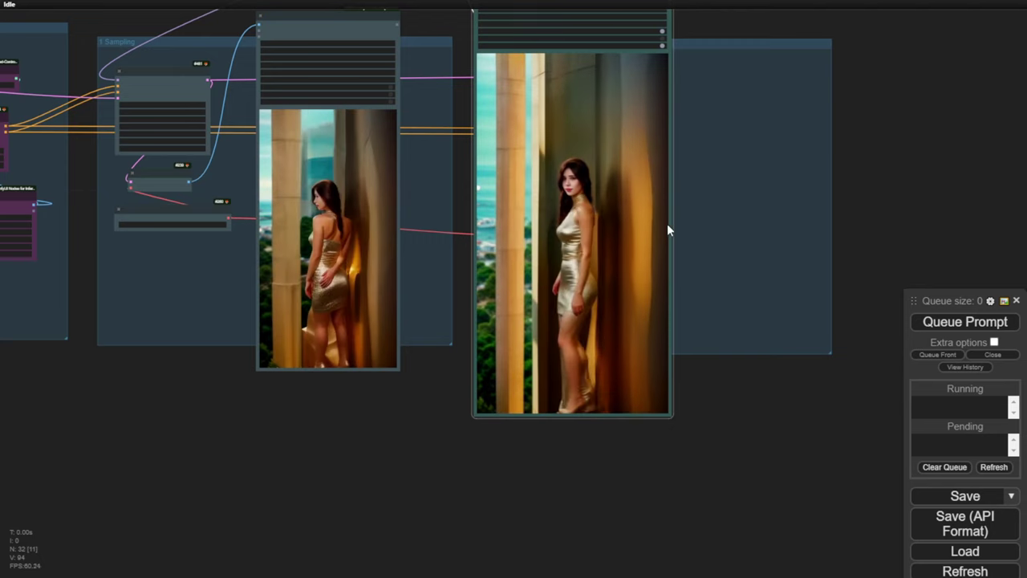
pyautogui.moveTo(706, 29); pyautogui.dragTo(669, 93)
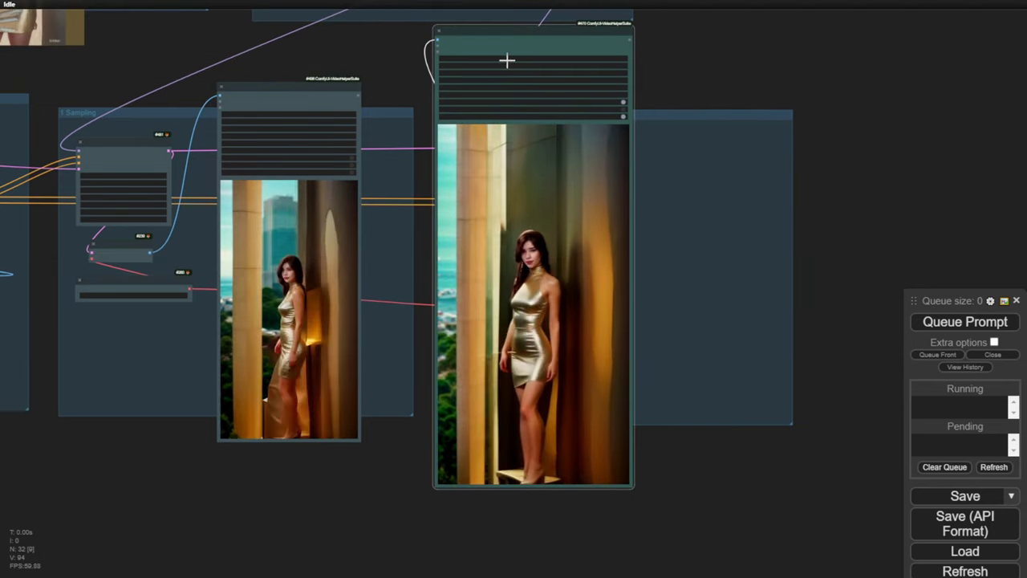
pyautogui.moveTo(518, 31); pyautogui.dragTo(654, 55)
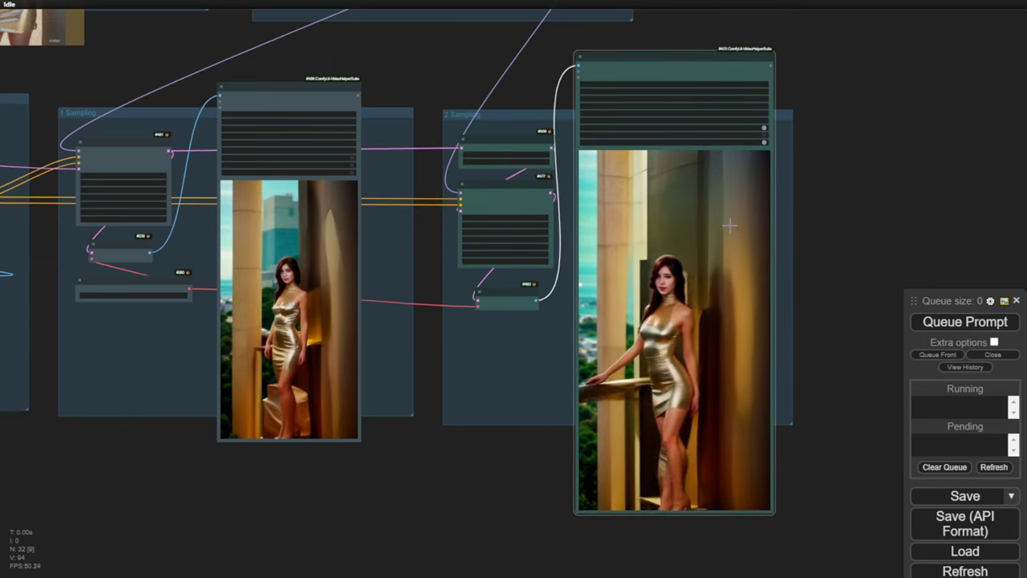
pyautogui.moveTo(826, 324); pyautogui.dragTo(754, 310)
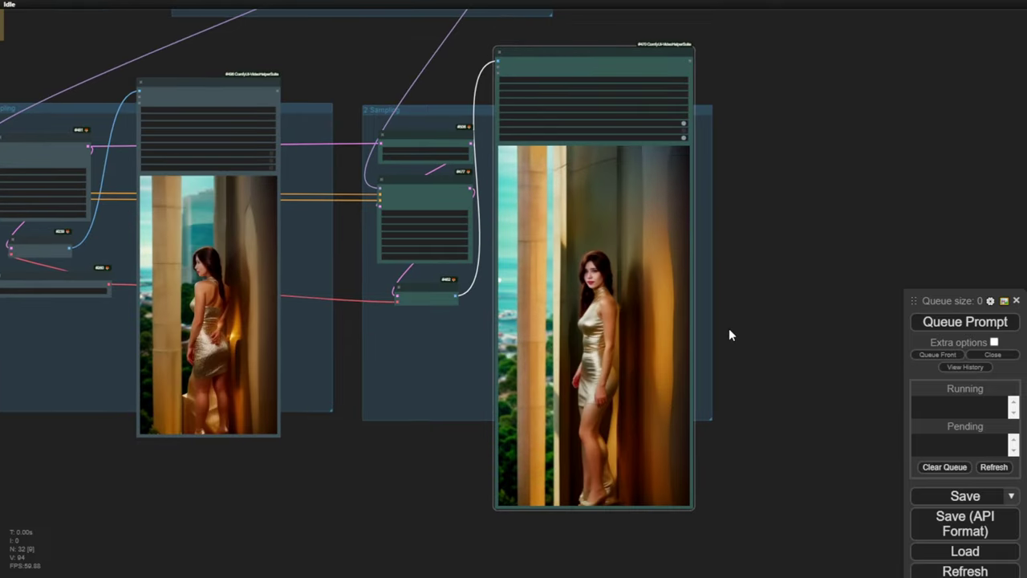
pyautogui.scroll(4, 728, 328)
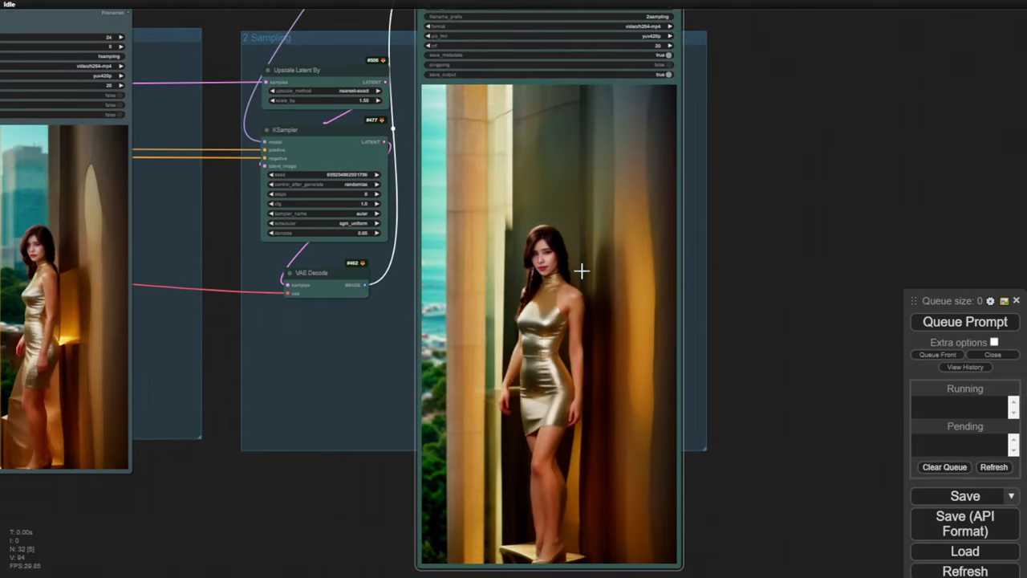
pyautogui.scroll(1, 562, 271)
pyautogui.scroll(-1, 529, 263)
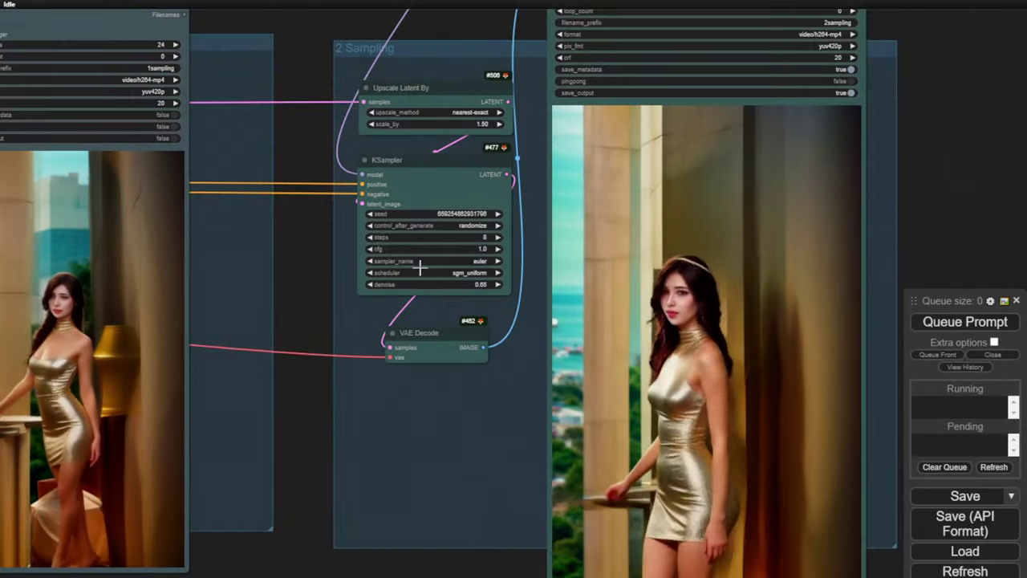
pyautogui.scroll(3, 419, 267)
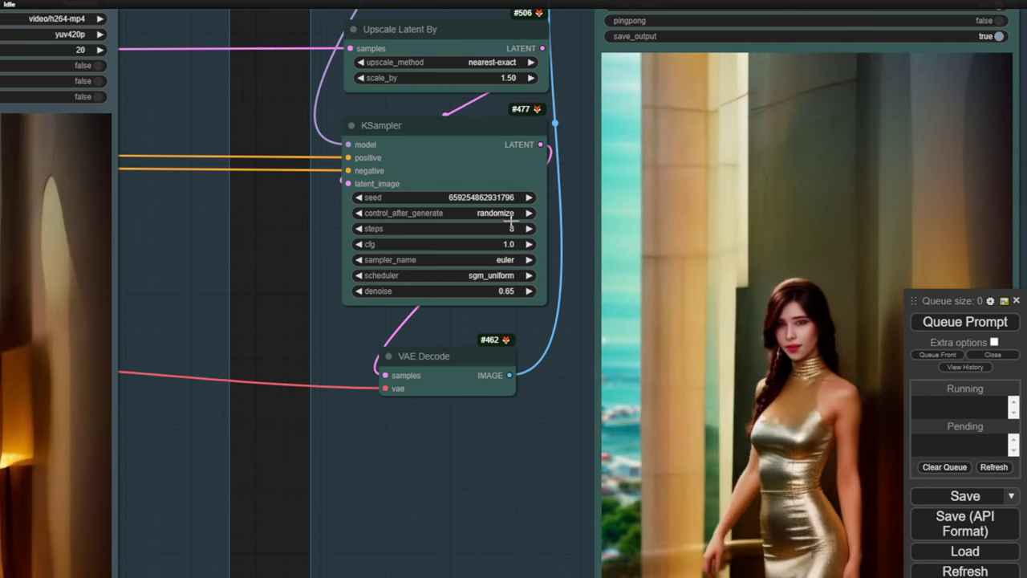
# - Pan across both video previews to compare the two renders
pyautogui.scroll(-4, 521, 214)
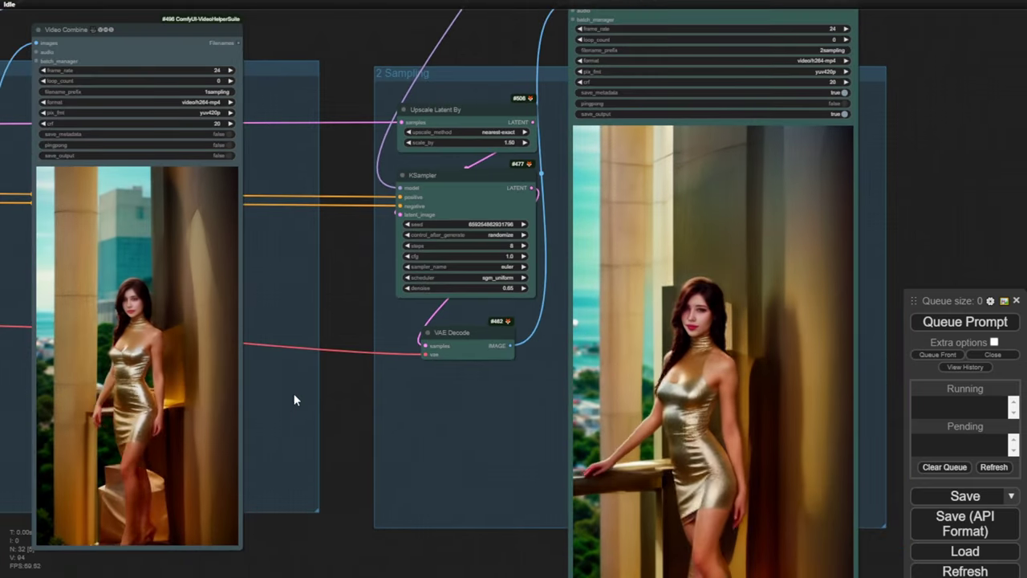
pyautogui.moveTo(339, 401); pyautogui.dragTo(367, 346)
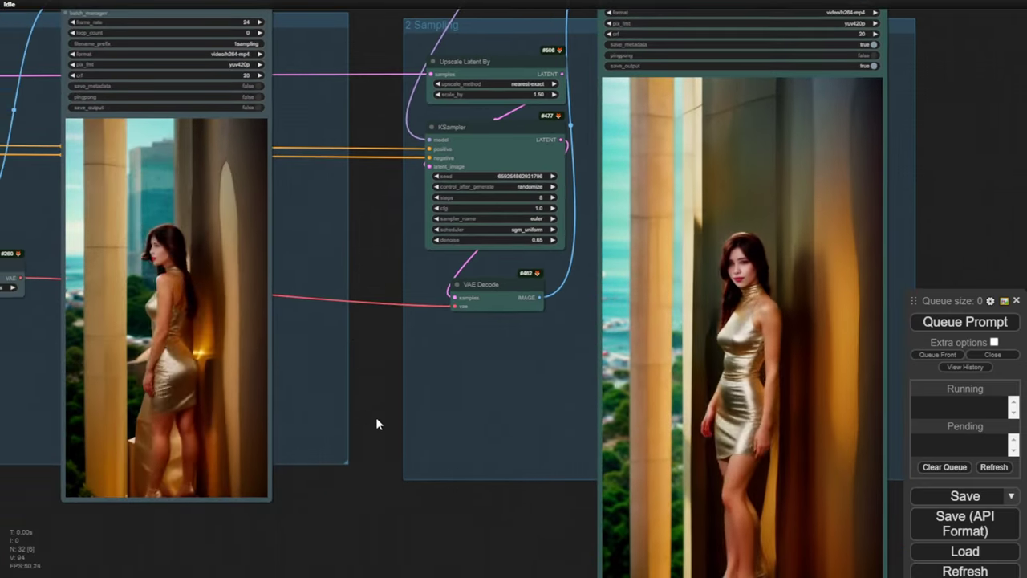
pyautogui.moveTo(382, 420); pyautogui.dragTo(332, 332)
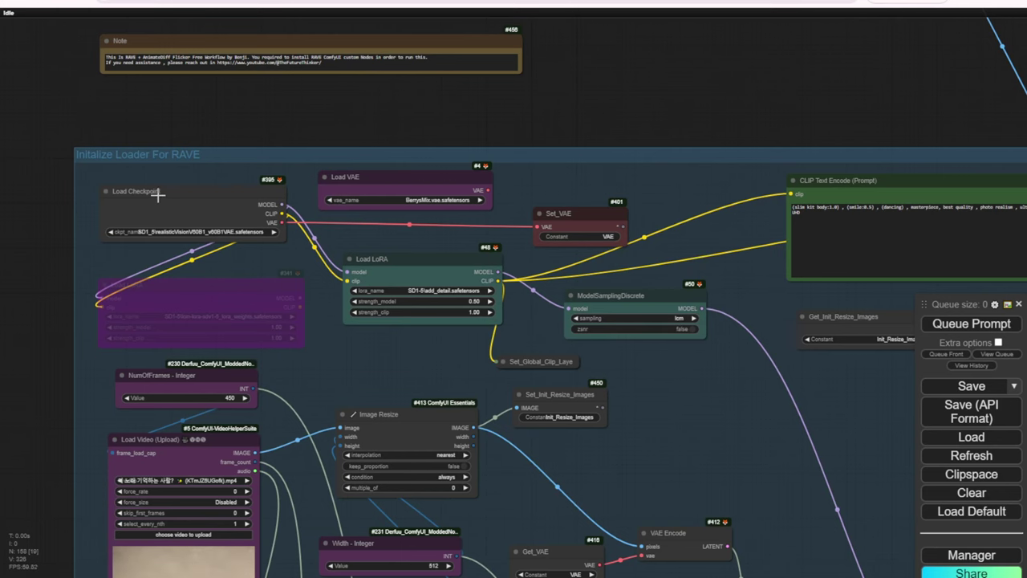
pyautogui.scroll(3, 161, 191)
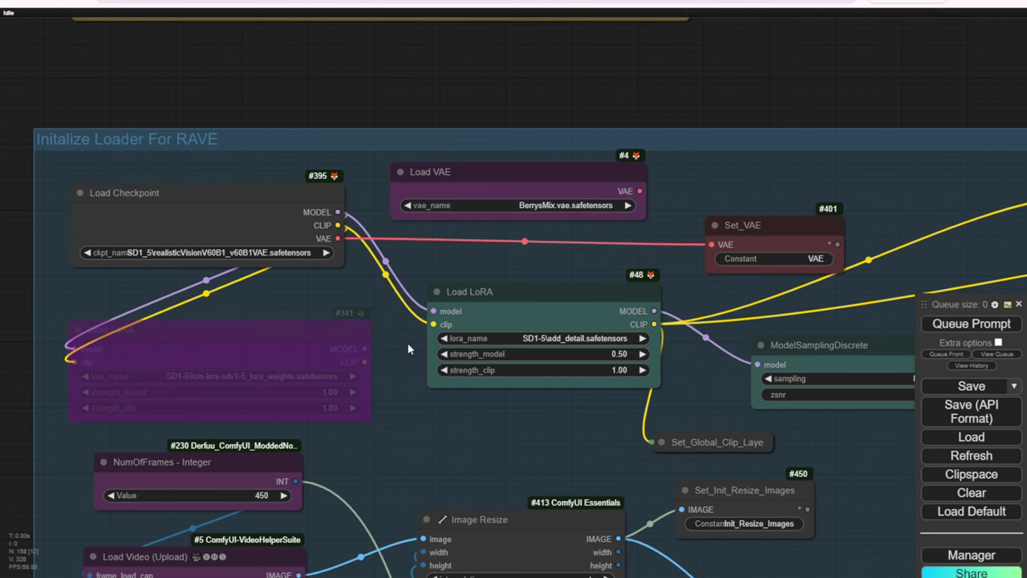
pyautogui.moveTo(535, 379); pyautogui.dragTo(329, 327)
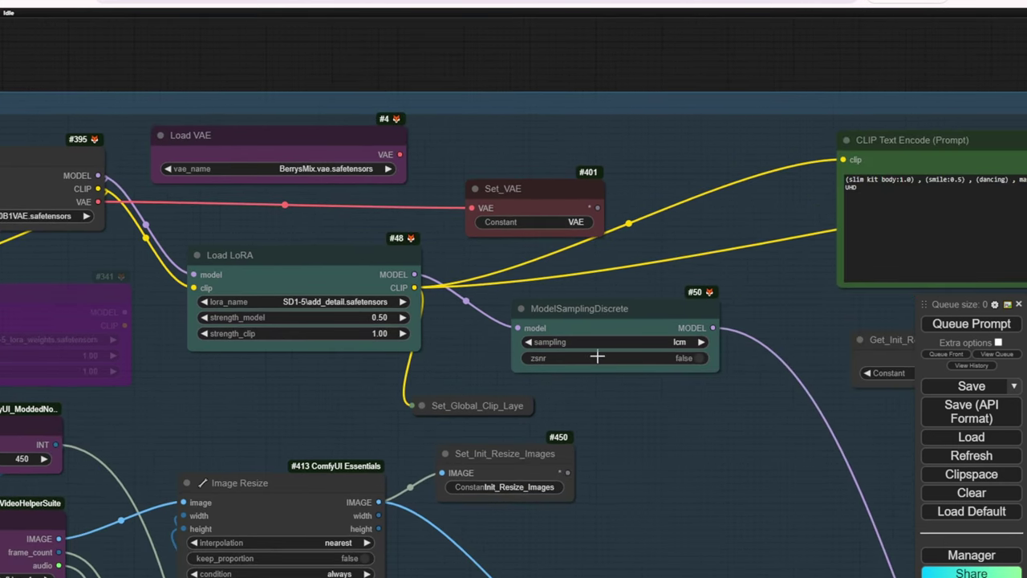
pyautogui.moveTo(621, 361); pyautogui.dragTo(418, 191)
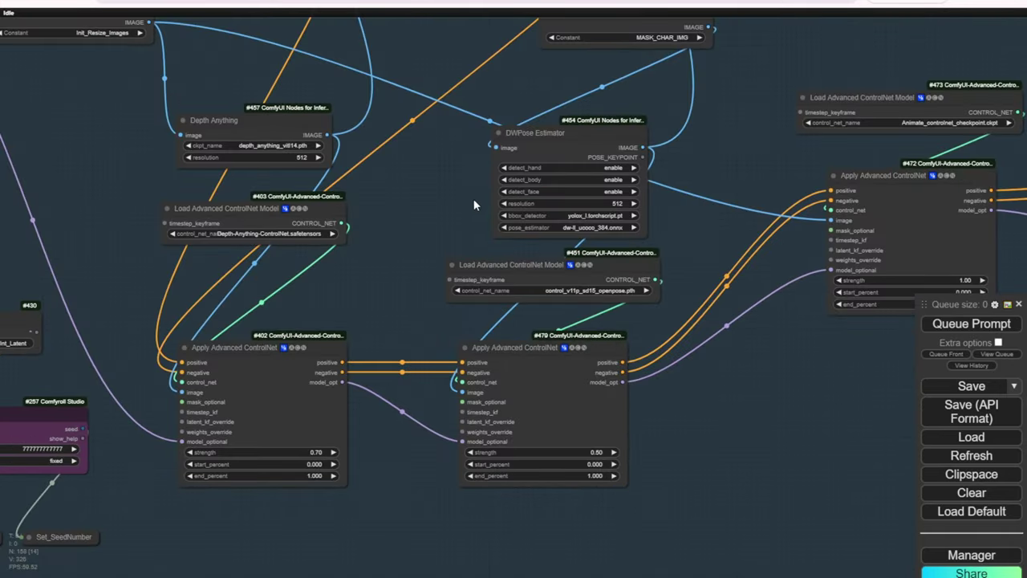
pyautogui.moveTo(724, 165); pyautogui.dragTo(463, 222)
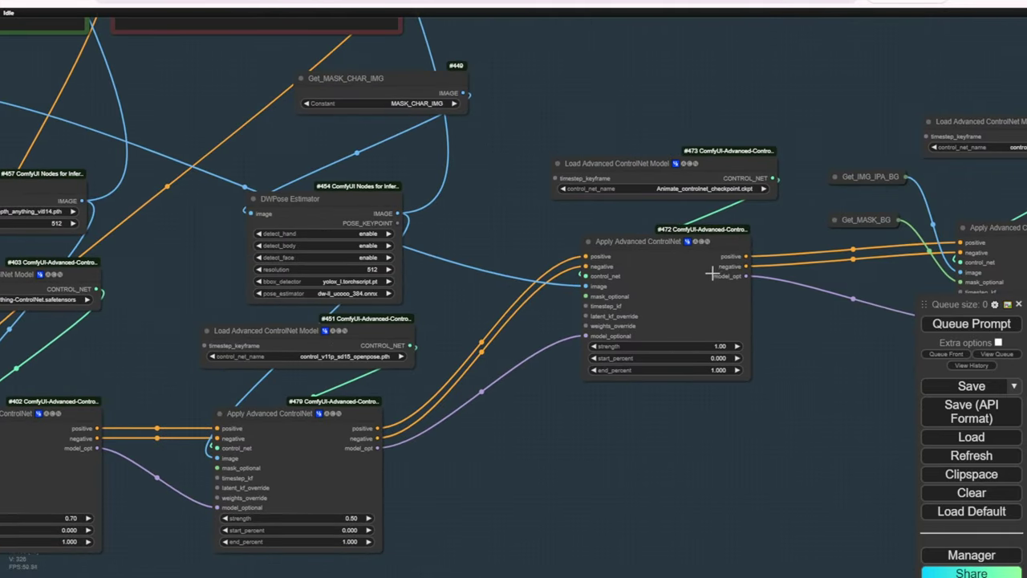
pyautogui.scroll(-10, 795, 101)
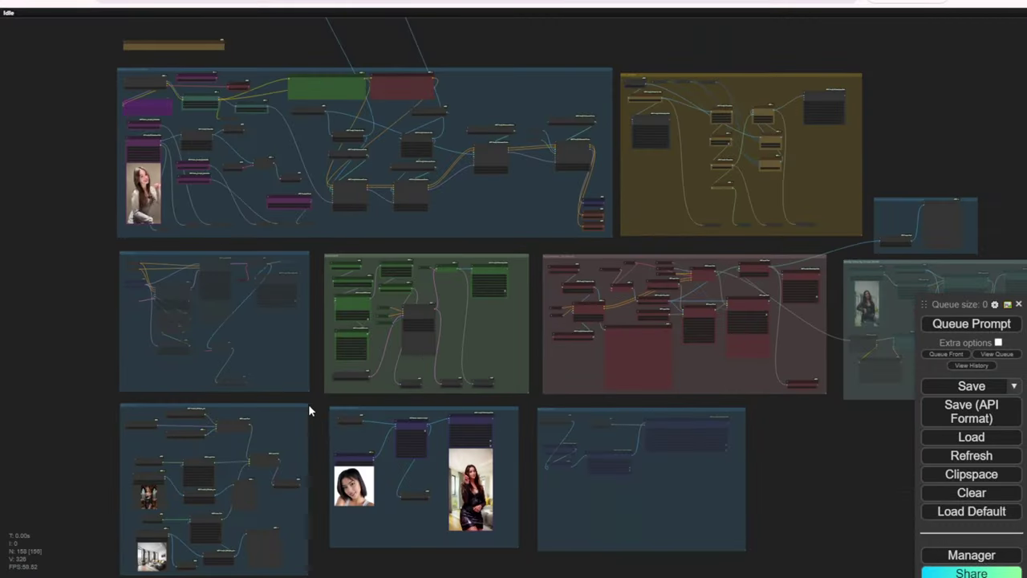
# - Enlarge the character reference image node in the lower group
pyautogui.moveTo(309, 410); pyautogui.dragTo(394, 124)
pyautogui.scroll(9, 239, 236)
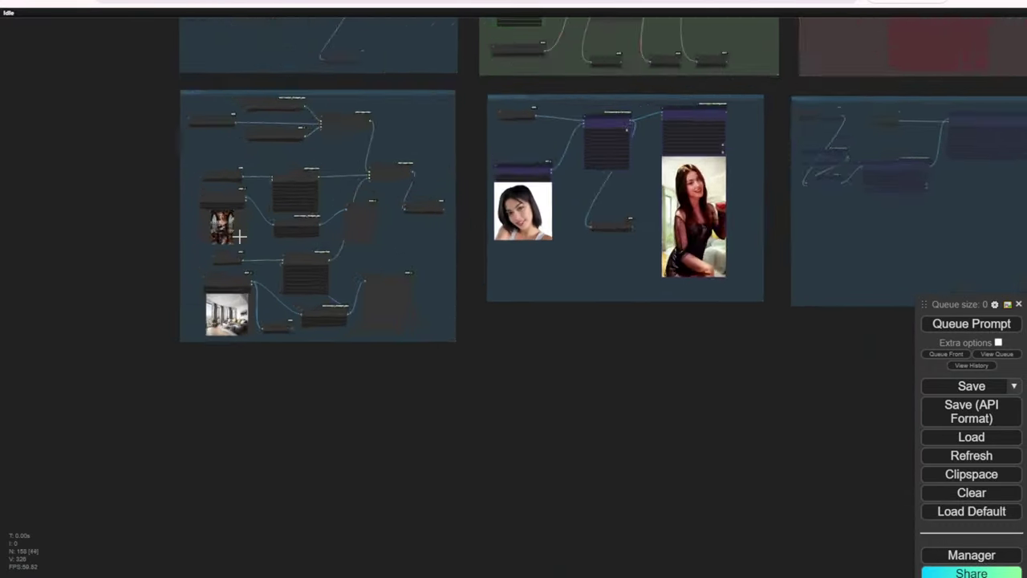
pyautogui.scroll(9, 239, 236)
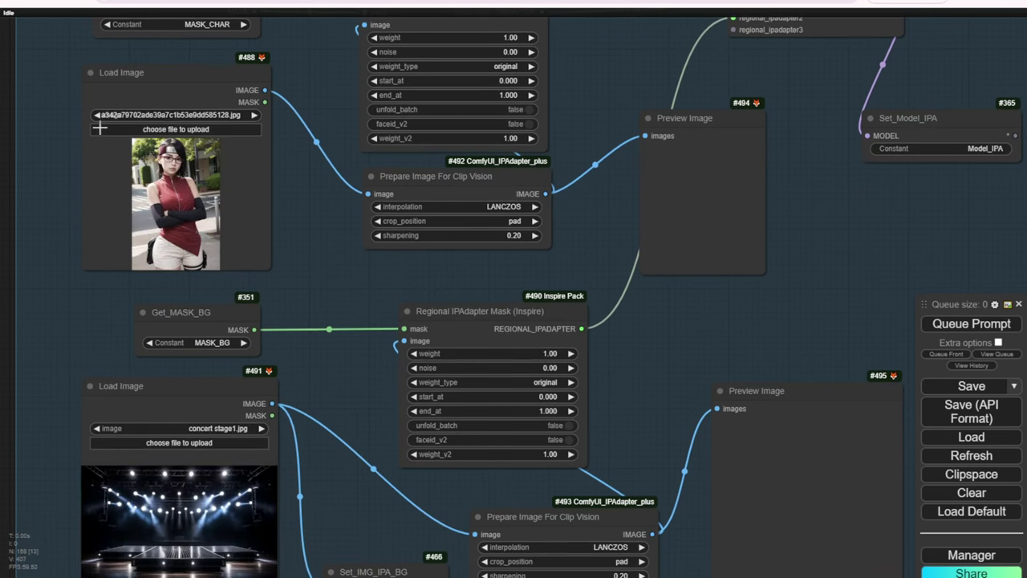
pyautogui.moveTo(270, 268); pyautogui.dragTo(297, 283)
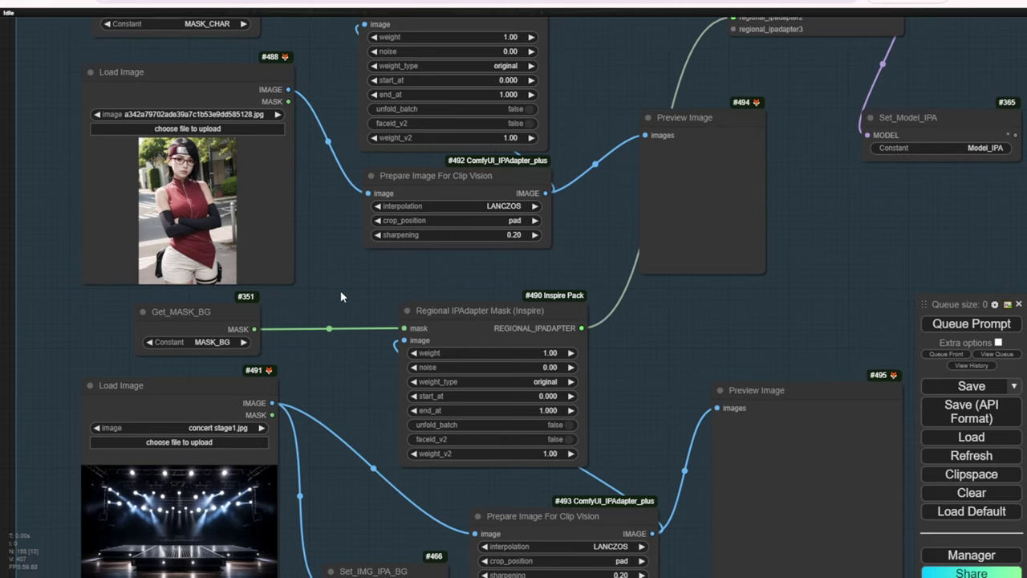
# - Select every node in the face-photo group via Select Nodes
pyautogui.moveTo(341, 290); pyautogui.dragTo(382, 245)
pyautogui.scroll(-10, 398, 343)
pyautogui.rightClick(474, 321)
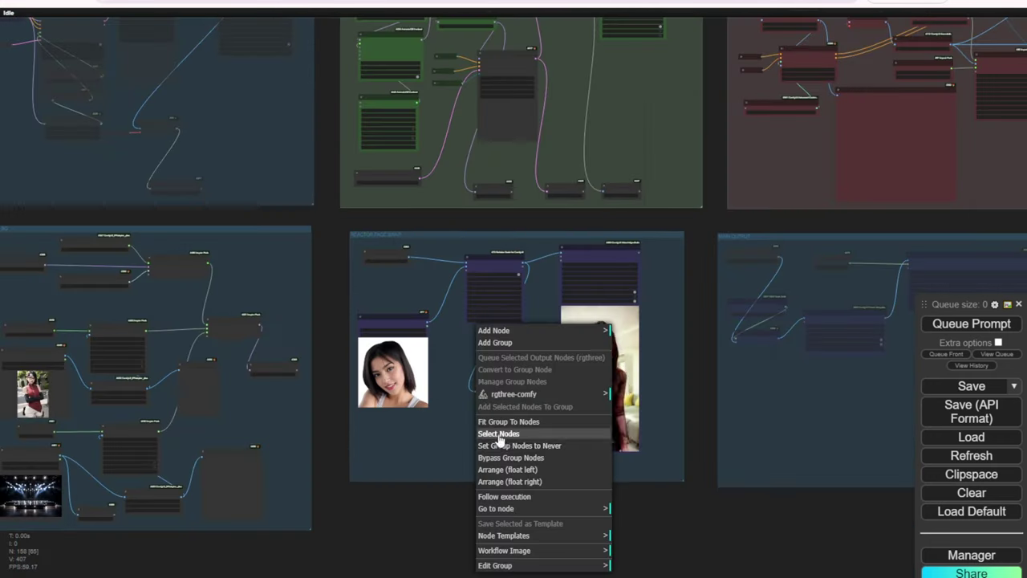
pyautogui.click(551, 443)
# - Pause and hide the Video Combine output preview
pyautogui.rightClick(614, 361)
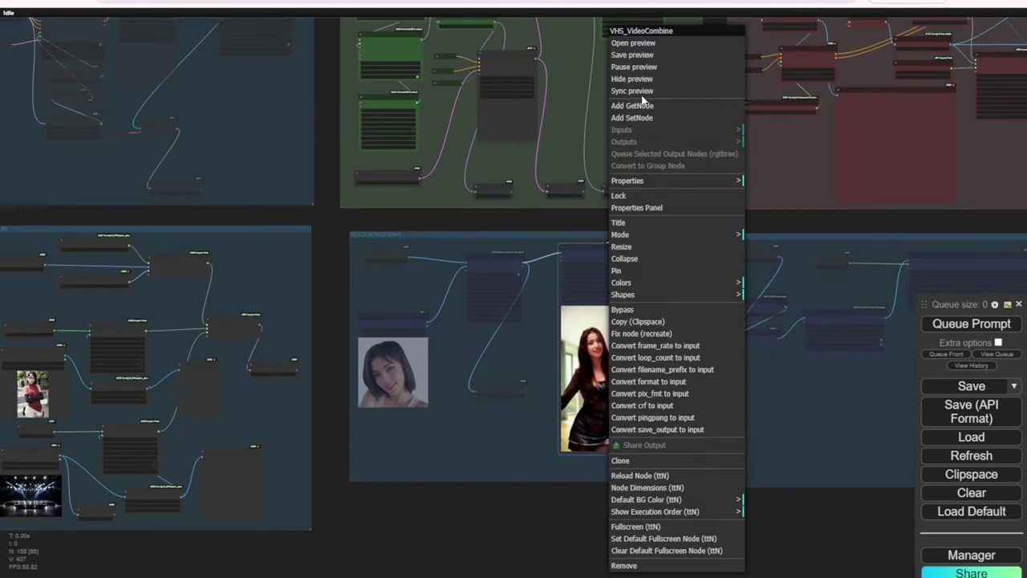
pyautogui.click(647, 69)
pyautogui.rightClick(616, 331)
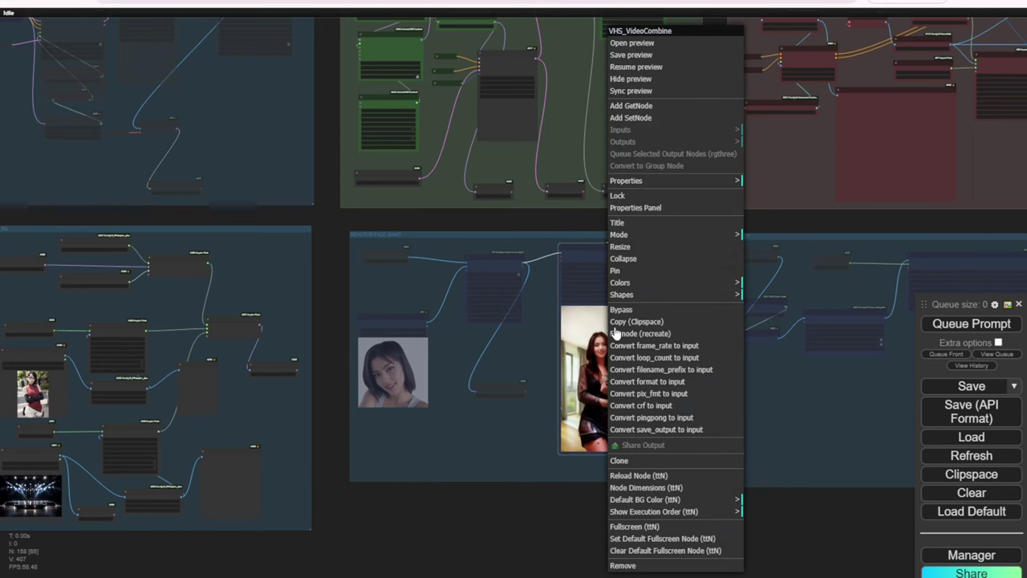
pyautogui.click(634, 79)
pyautogui.moveTo(712, 229); pyautogui.dragTo(281, 296)
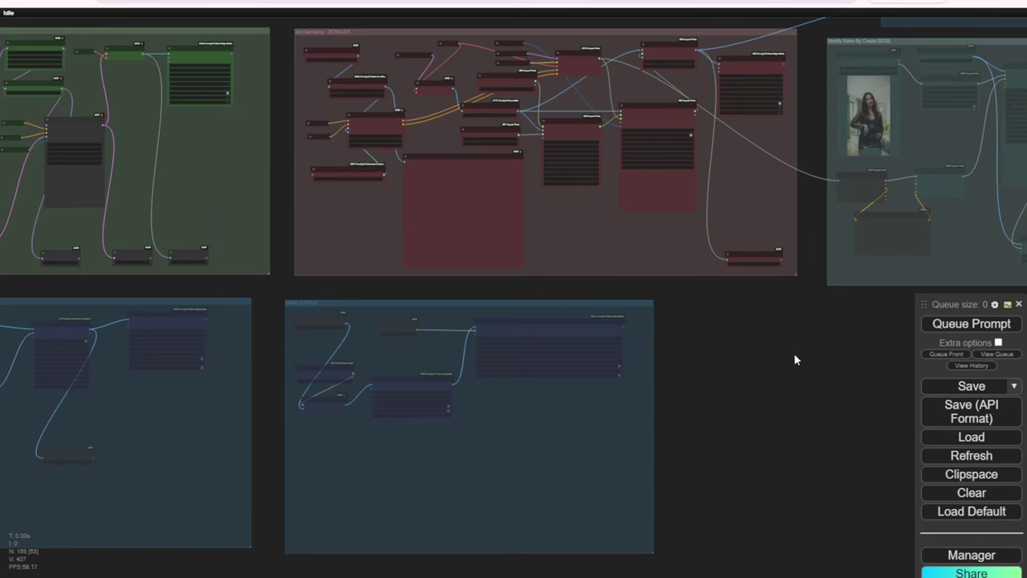
pyautogui.moveTo(792, 354); pyautogui.dragTo(722, 516)
pyautogui.scroll(6, 311, 244)
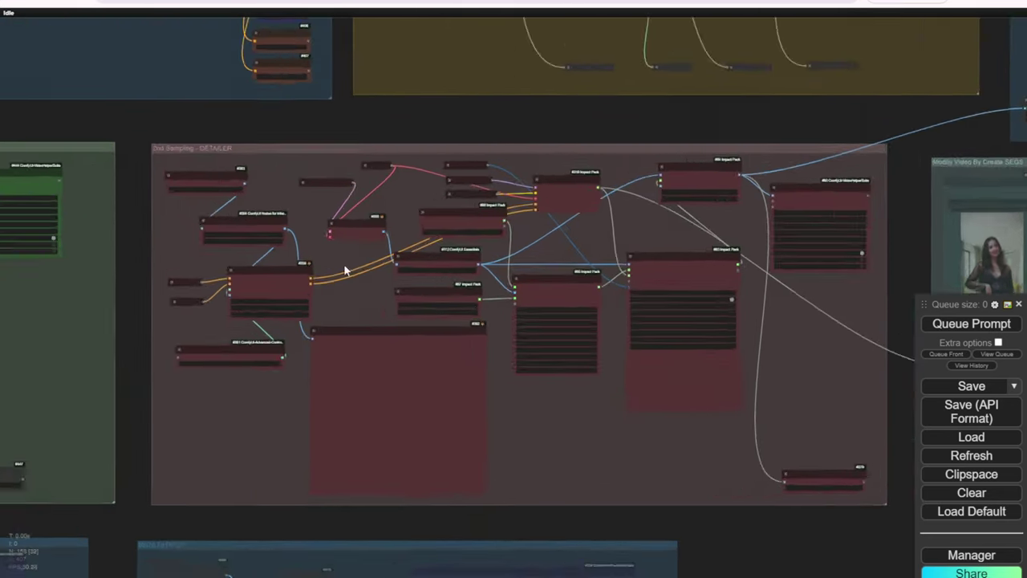
pyautogui.scroll(-4, 424, 161)
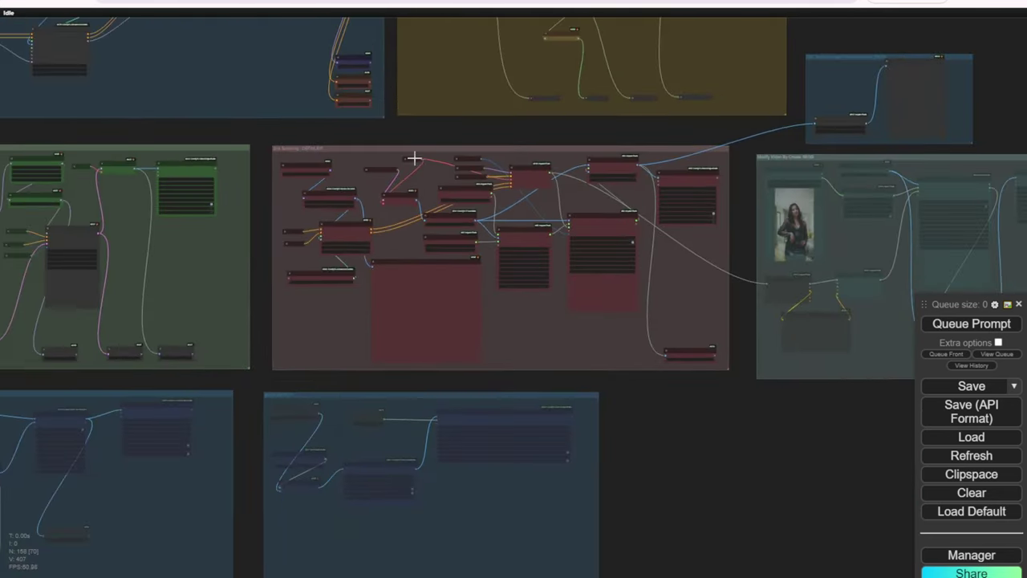
pyautogui.scroll(5, 385, 160)
pyautogui.scroll(4, 495, 221)
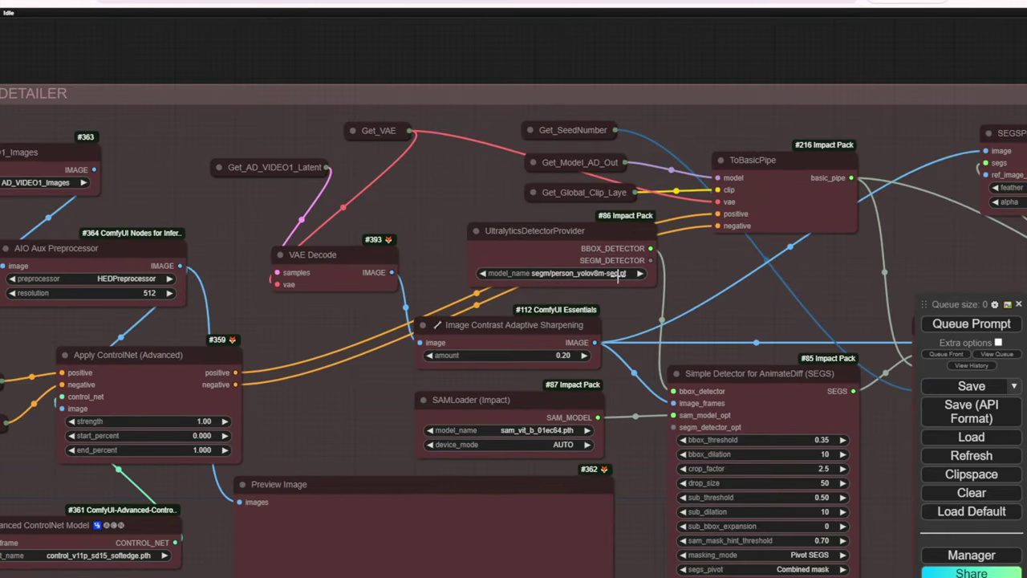
pyautogui.scroll(-5, 536, 265)
pyautogui.scroll(-2, 227, 140)
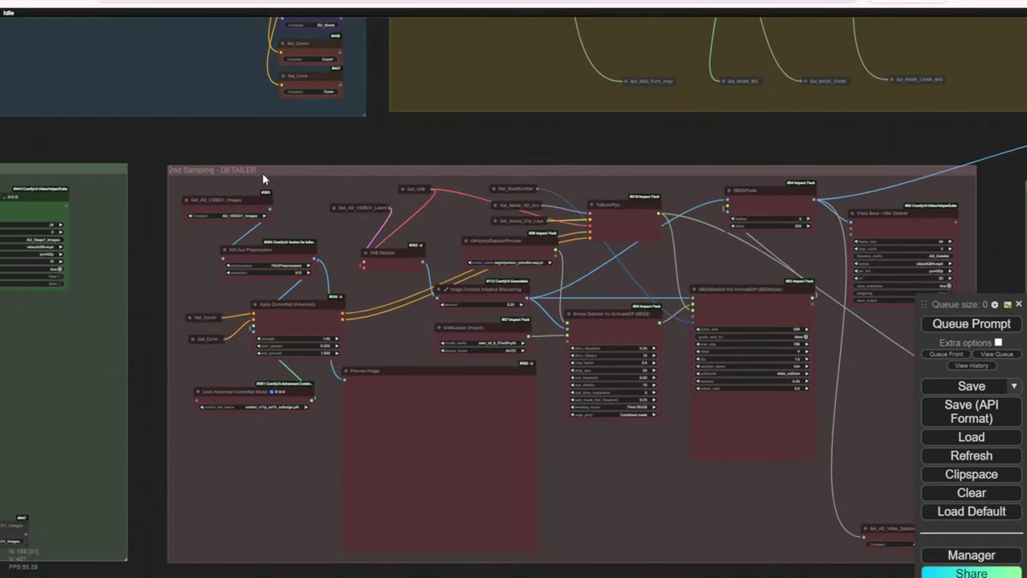
pyautogui.moveTo(227, 140); pyautogui.dragTo(825, 171)
pyautogui.scroll(-2, 261, 214)
pyautogui.scroll(6, 297, 199)
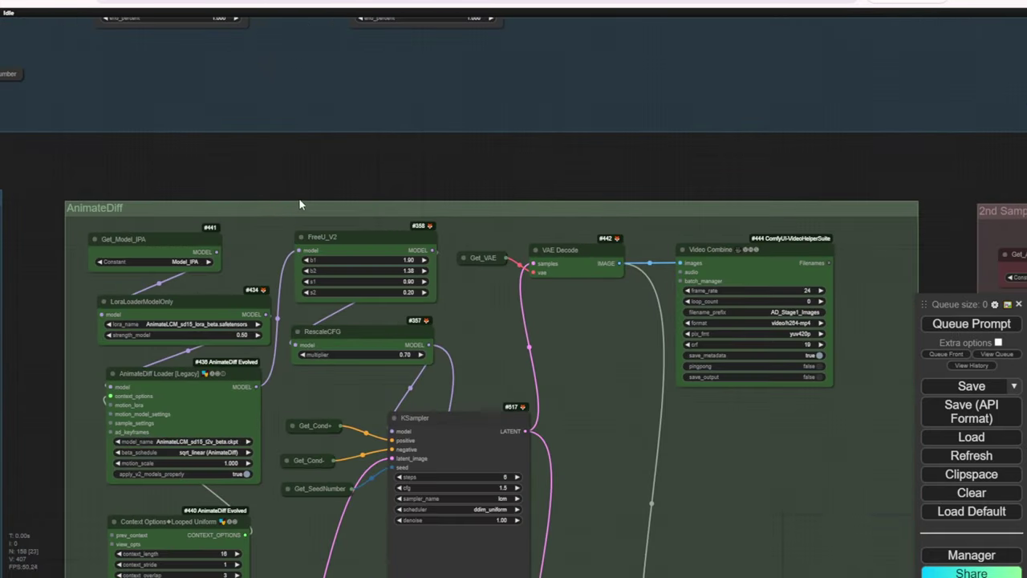
pyautogui.moveTo(299, 198); pyautogui.dragTo(409, 66)
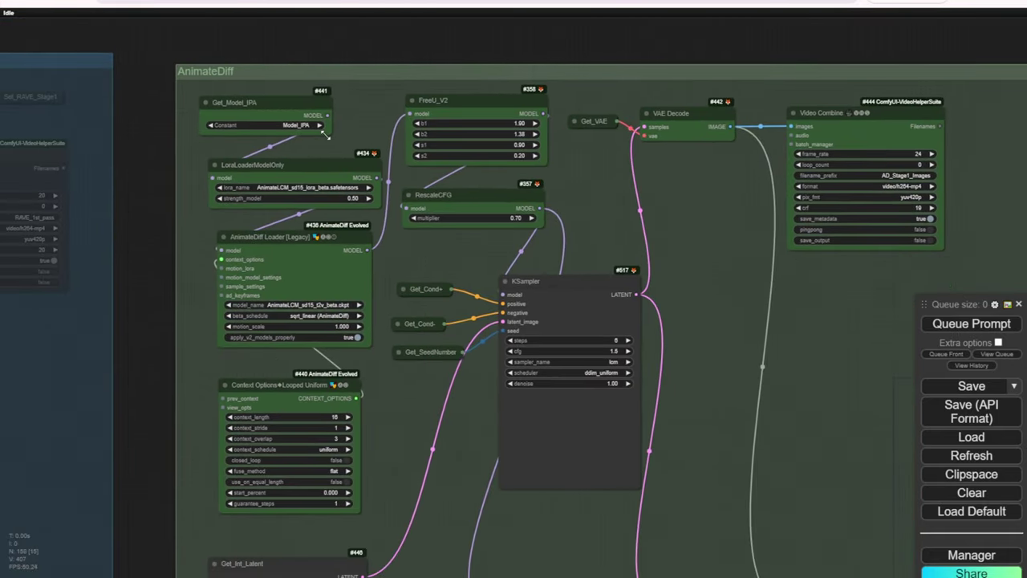
pyautogui.scroll(3, 324, 136)
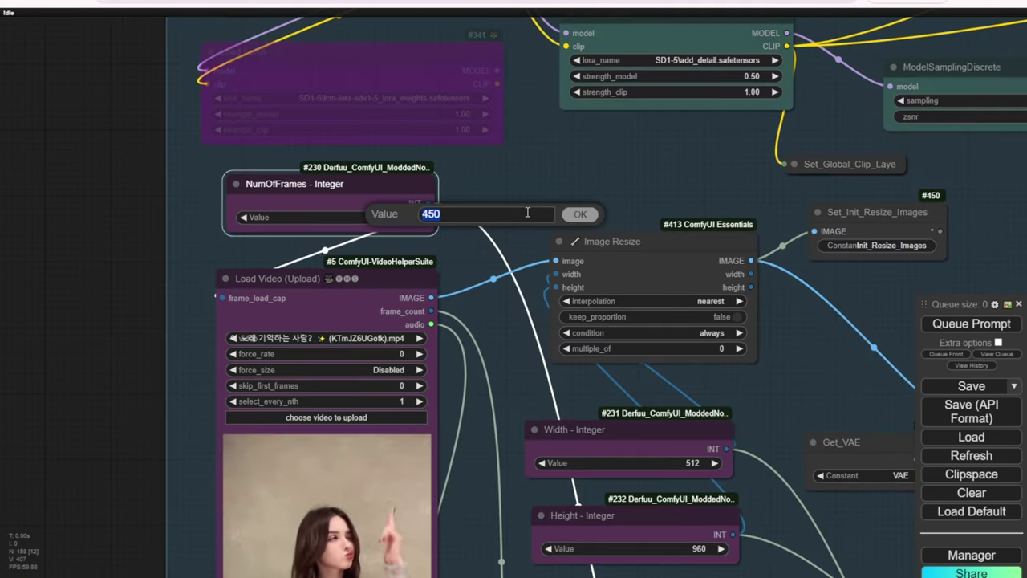
# - Set the NumOfFrames value to 60
pyautogui.write('60')
pyautogui.press('Return')
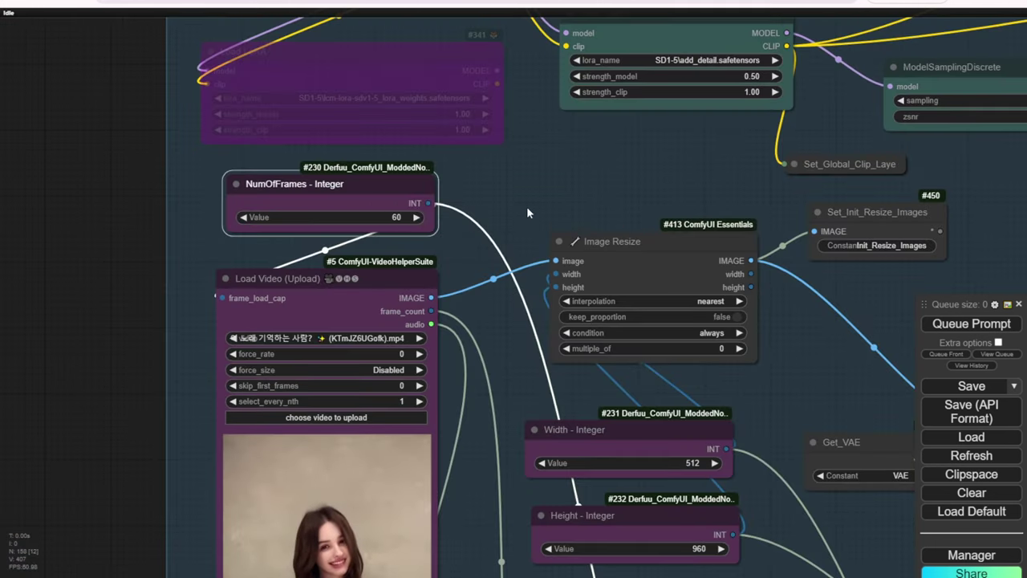
pyautogui.click(527, 206)
pyautogui.scroll(-5, 527, 209)
pyautogui.scroll(-5, 513, 233)
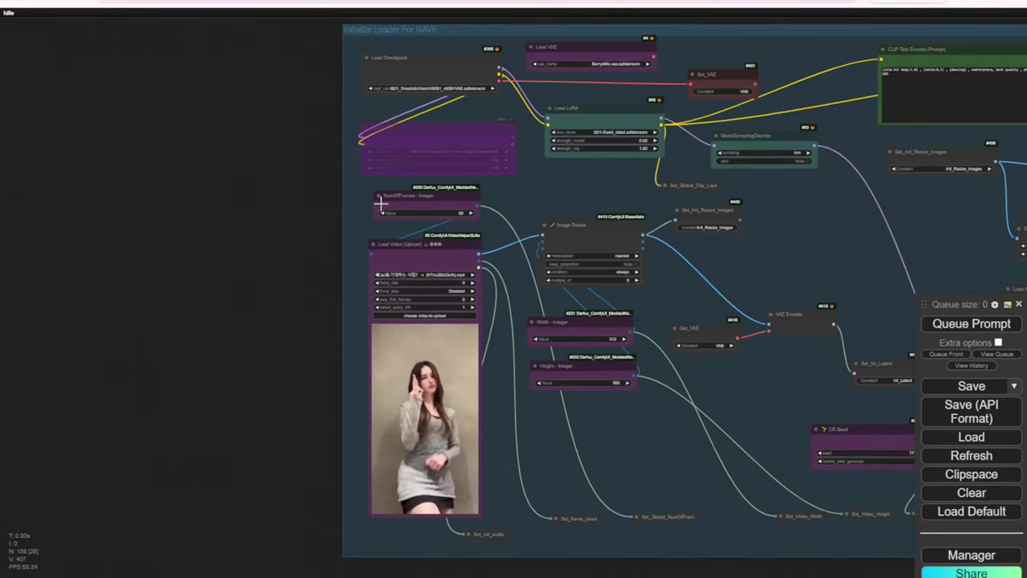
pyautogui.scroll(5, 463, 297)
# - Make Load Video skip its first 100 frames, then zoom out to the whole graph
pyautogui.click(463, 297)
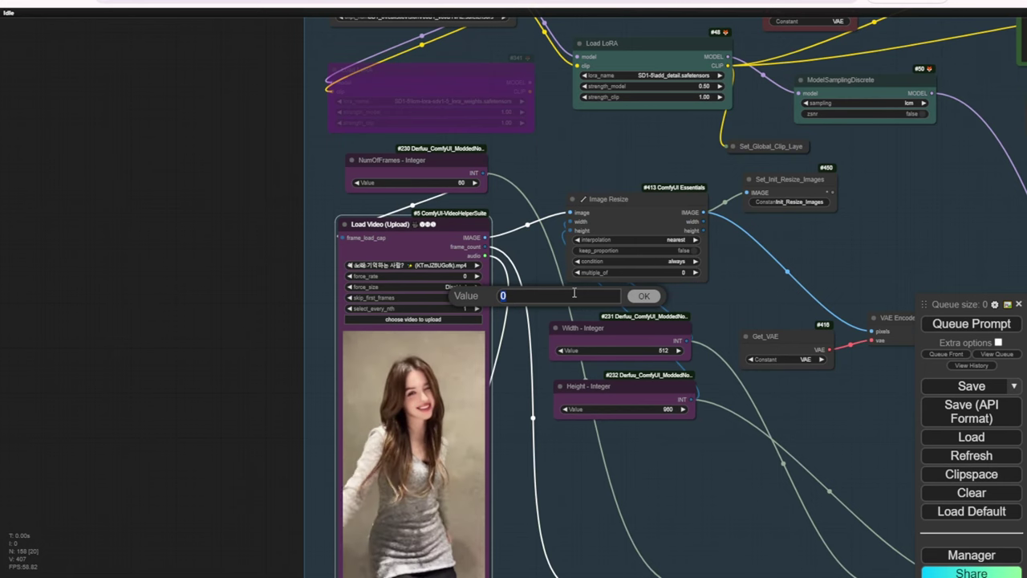
pyautogui.write('100')
pyautogui.press('Return')
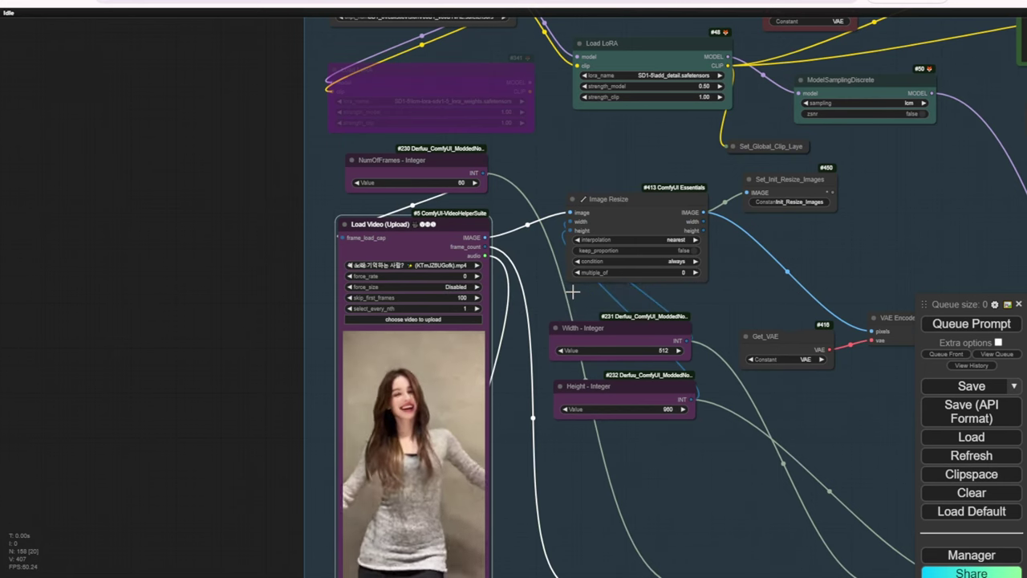
pyautogui.click(243, 372)
pyautogui.scroll(-6, 243, 365)
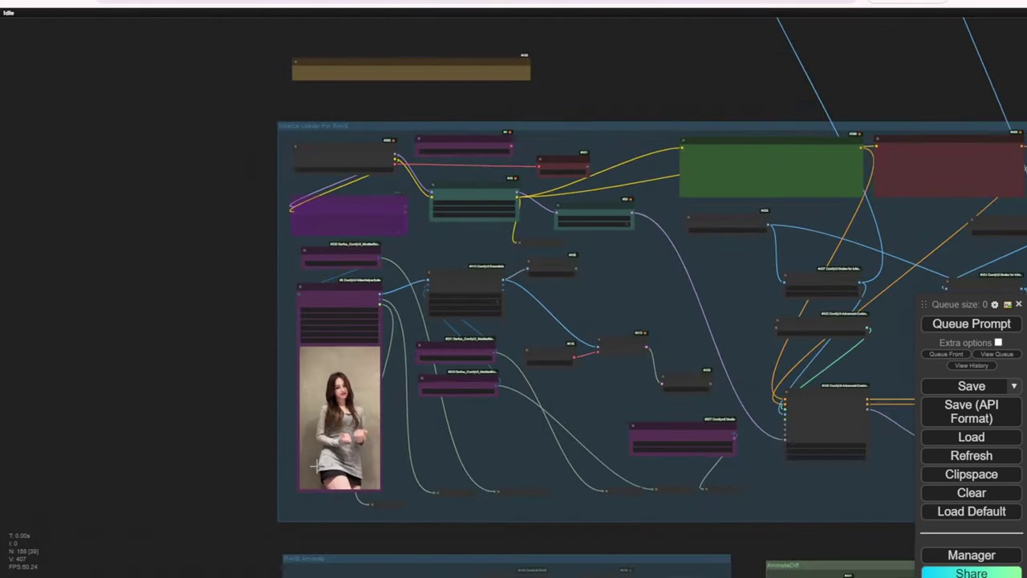
pyautogui.moveTo(756, 535); pyautogui.dragTo(309, 398)
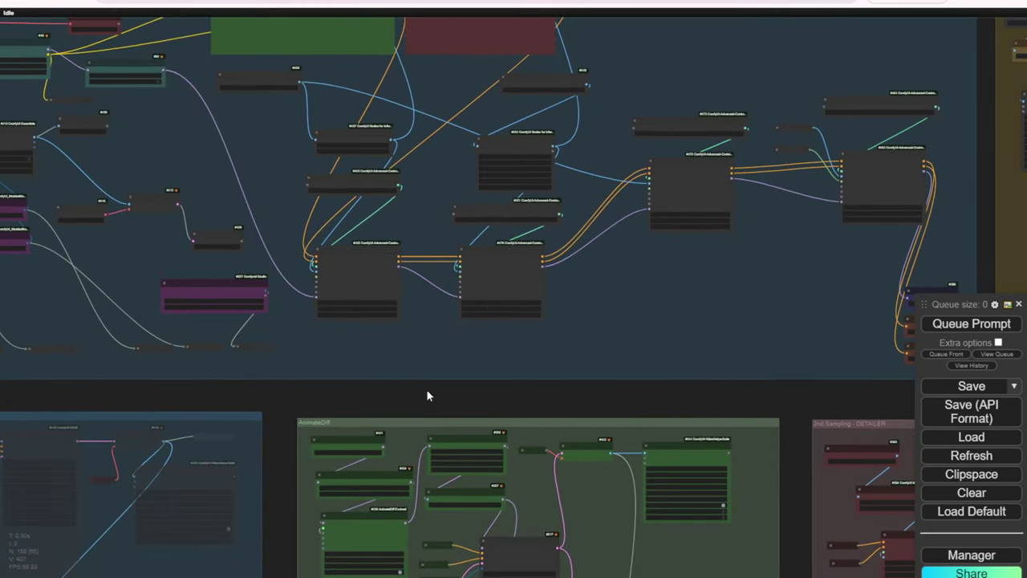
pyautogui.scroll(-6, 614, 393)
pyautogui.moveTo(628, 399); pyautogui.dragTo(551, 380)
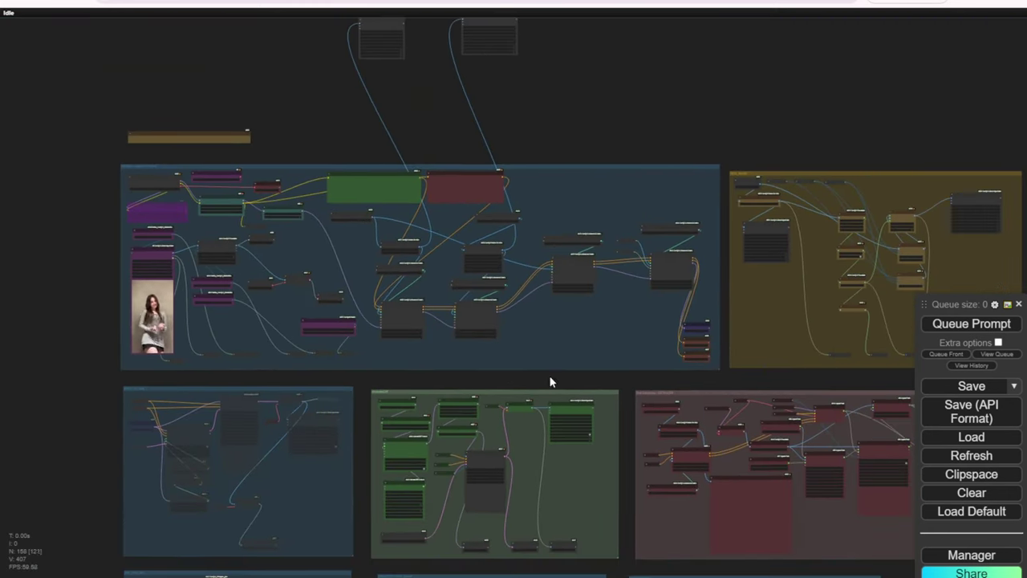
# - Queue the render and check the dancing girl in the AnimateDiff and detailer video previews
pyautogui.click(950, 325)
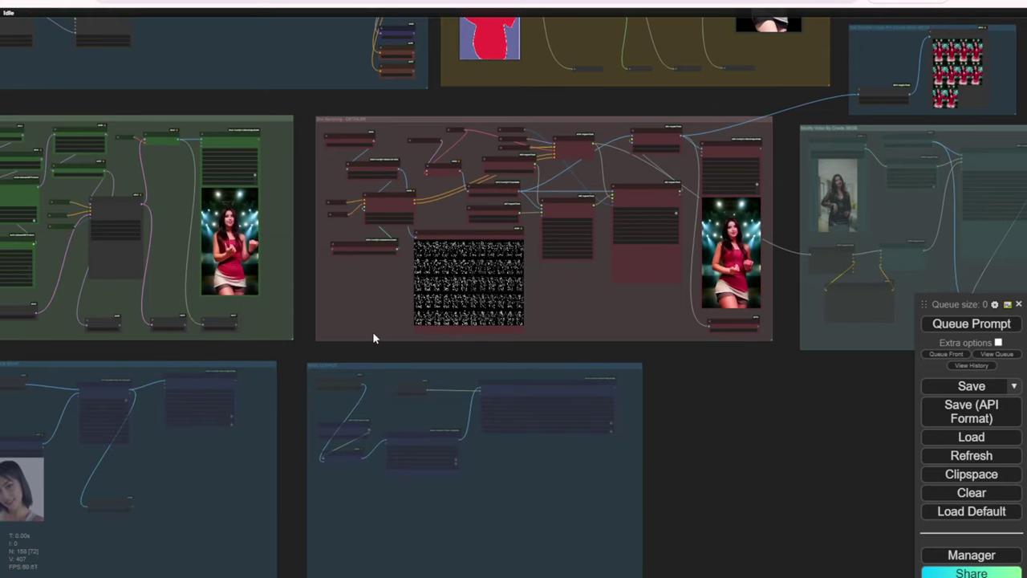
pyautogui.scroll(6, 372, 330)
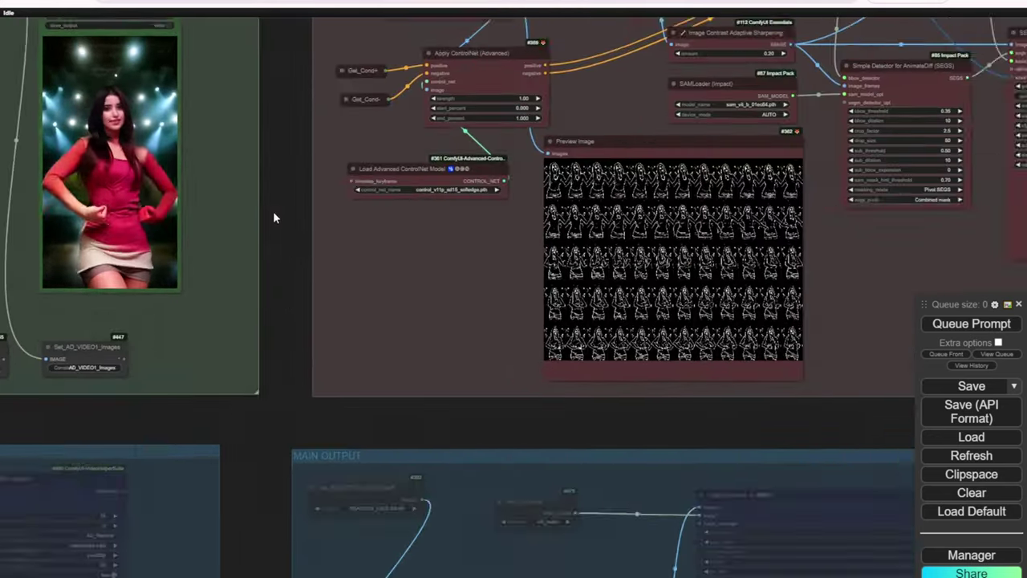
pyautogui.moveTo(273, 211); pyautogui.dragTo(521, 329)
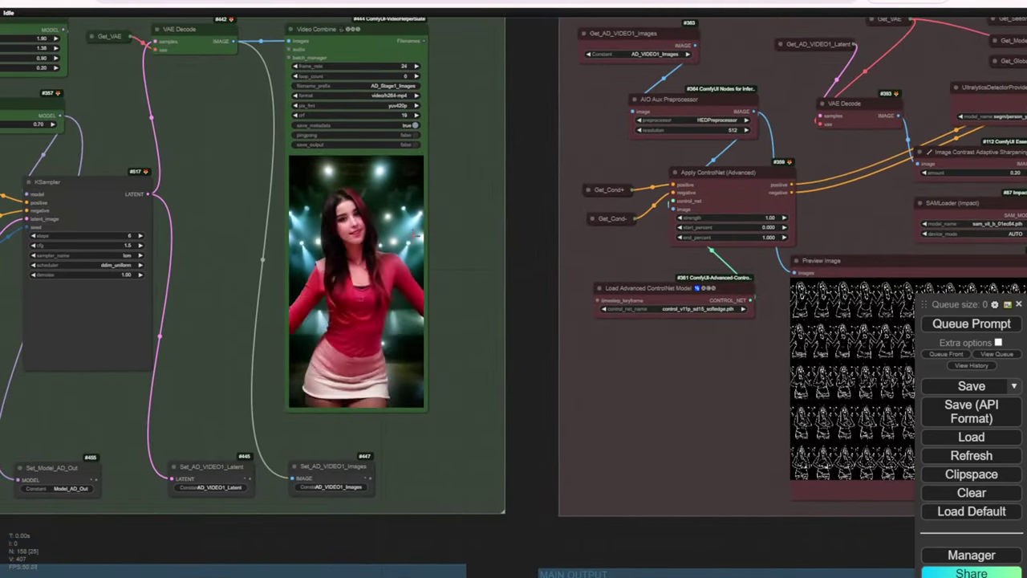
pyautogui.moveTo(527, 225); pyautogui.dragTo(176, 280)
pyautogui.moveTo(612, 384); pyautogui.dragTo(268, 296)
pyautogui.moveTo(672, 508); pyautogui.dragTo(437, 522)
pyautogui.scroll(-2, 450, 506)
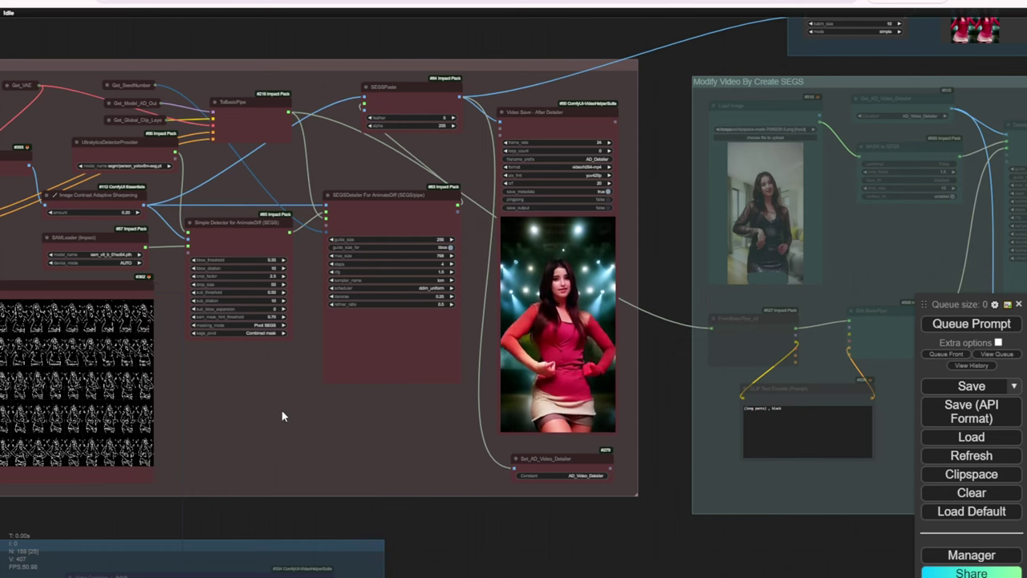
pyautogui.scroll(3, 535, 388)
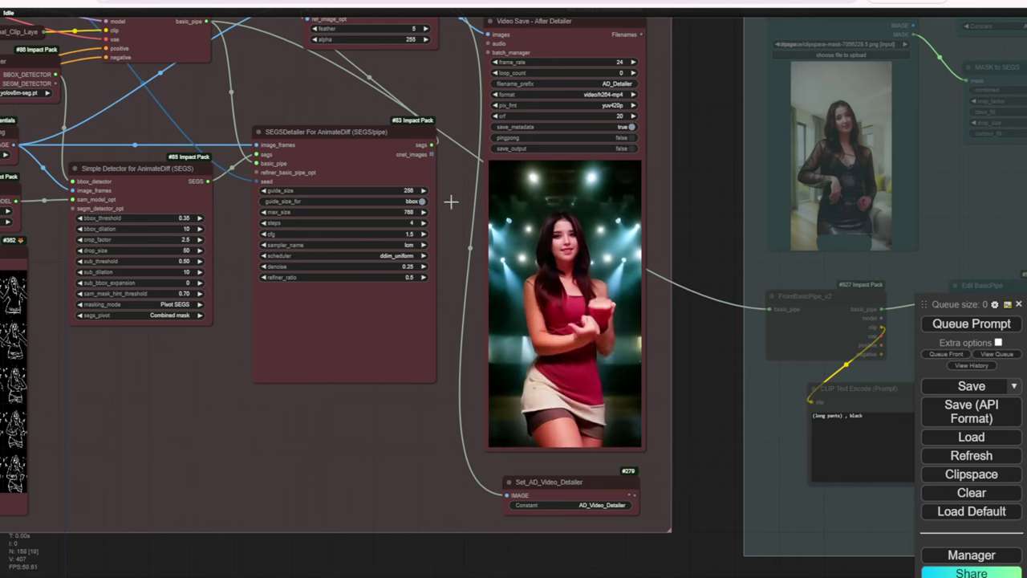
pyautogui.scroll(3, 305, 241)
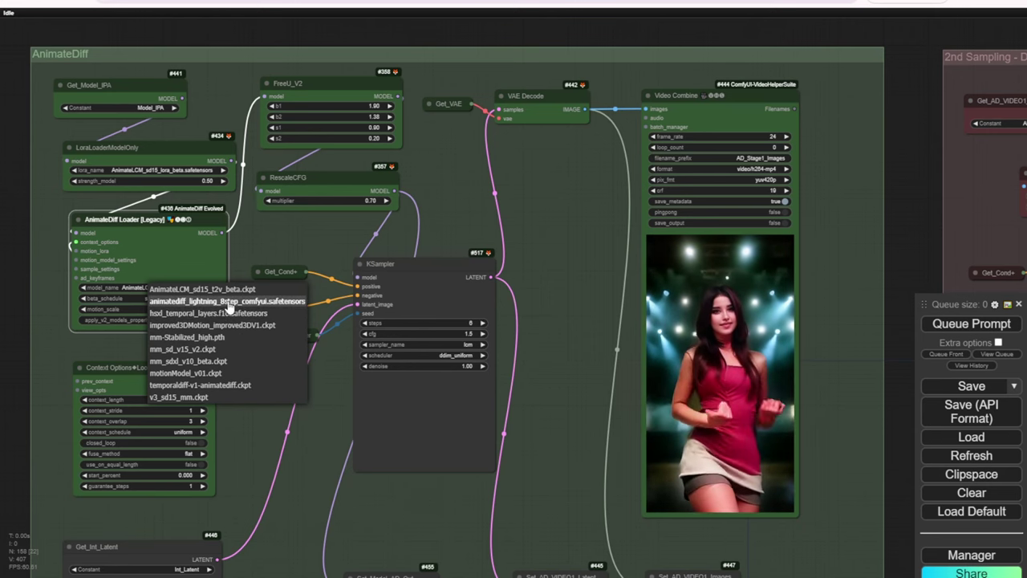
# - Select animatediff_lightning_8step_comfyui, feed it from Get_Model_IPA, and bypass the AnimateLCM LoRA
pyautogui.click(284, 302)
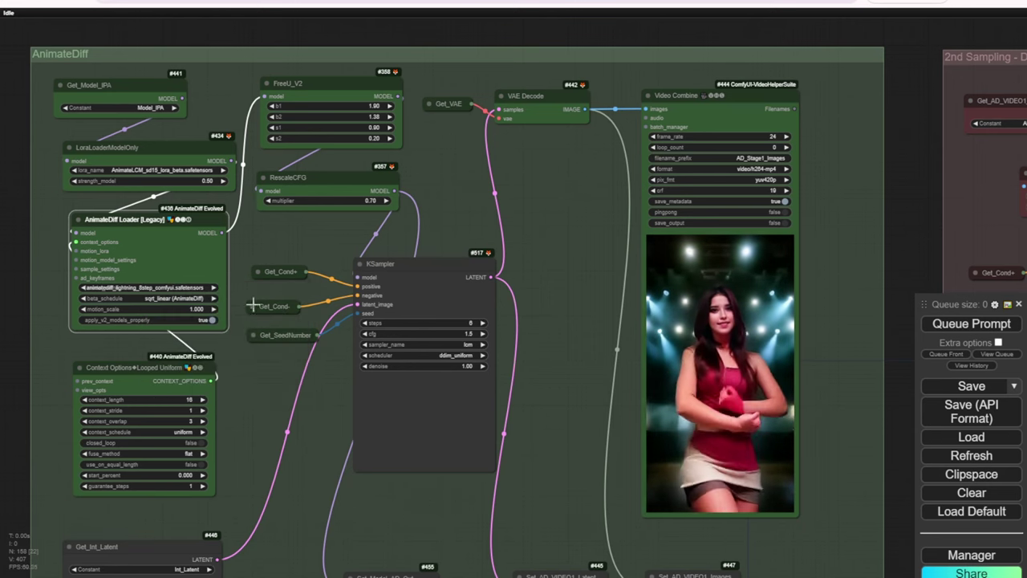
pyautogui.scroll(6, 285, 302)
pyautogui.scroll(-5, 511, 508)
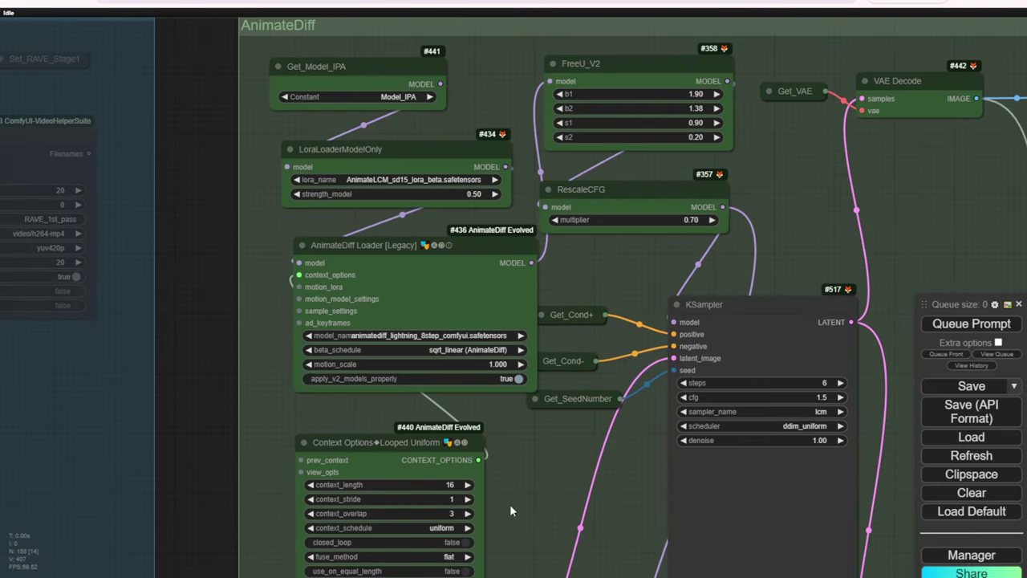
pyautogui.rightClick(413, 155)
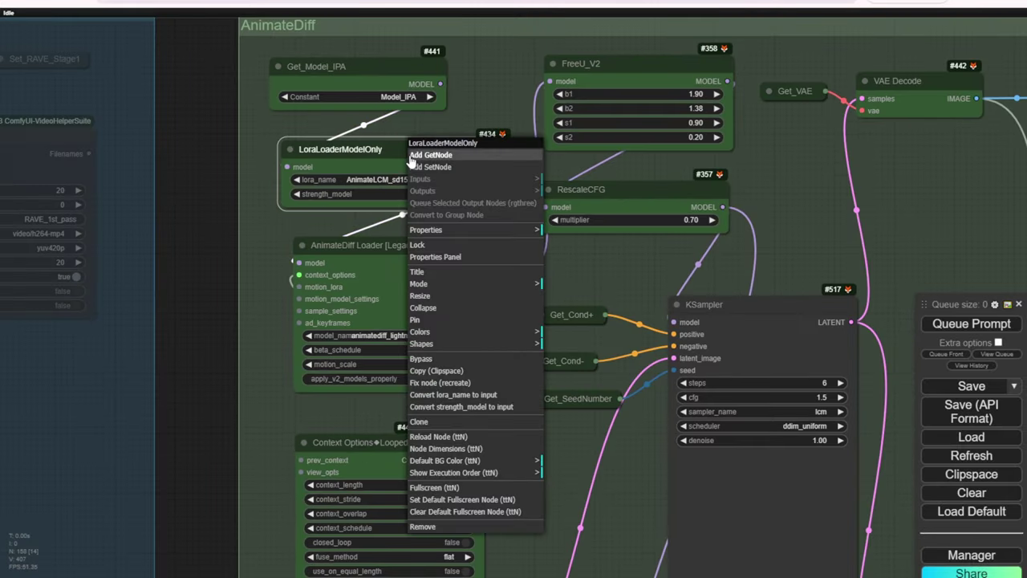
pyautogui.click(444, 81)
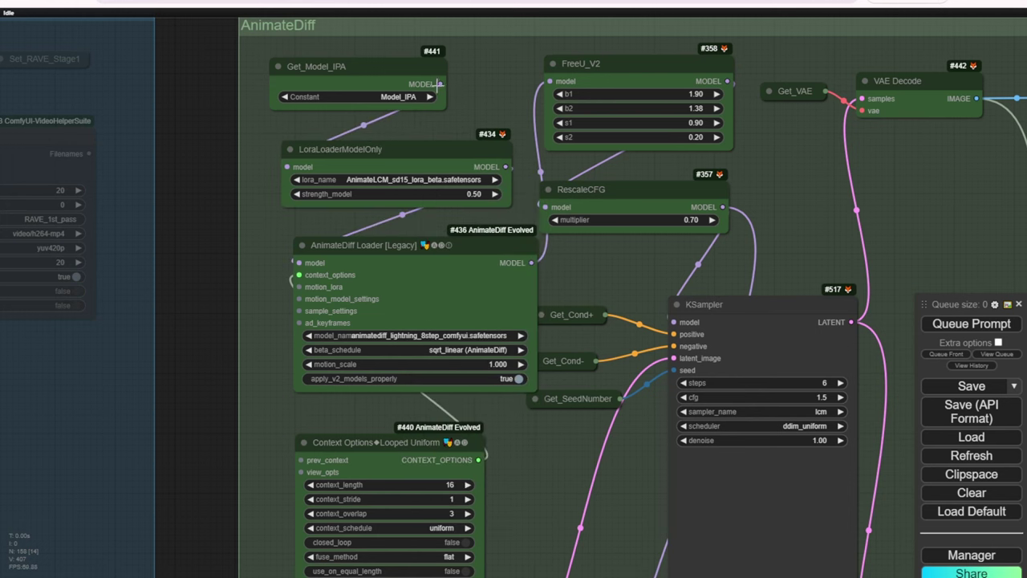
pyautogui.moveTo(440, 83); pyautogui.dragTo(333, 297)
pyautogui.moveTo(298, 262); pyautogui.dragTo(298, 262)
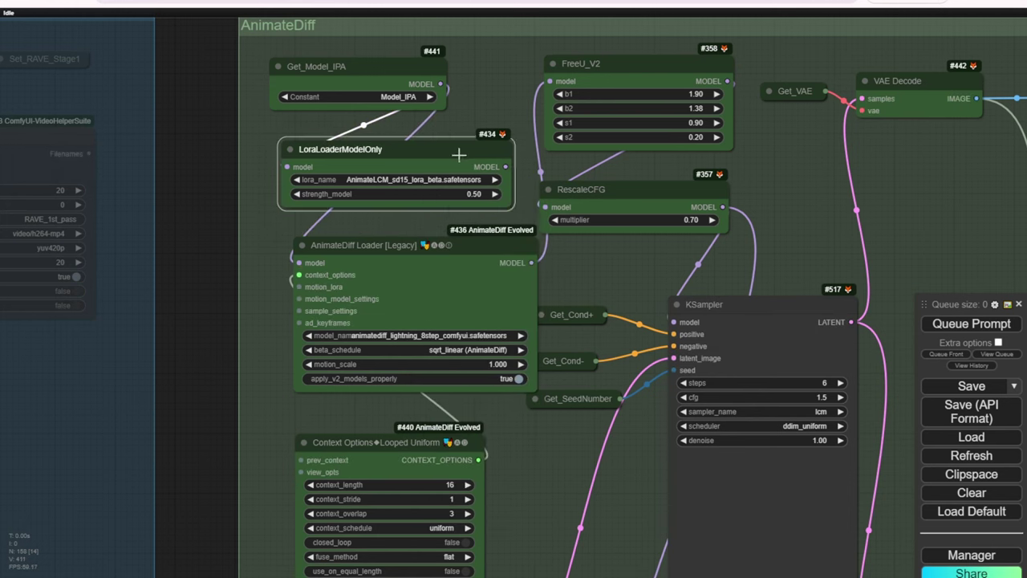
pyautogui.rightClick(458, 155)
pyautogui.click(467, 358)
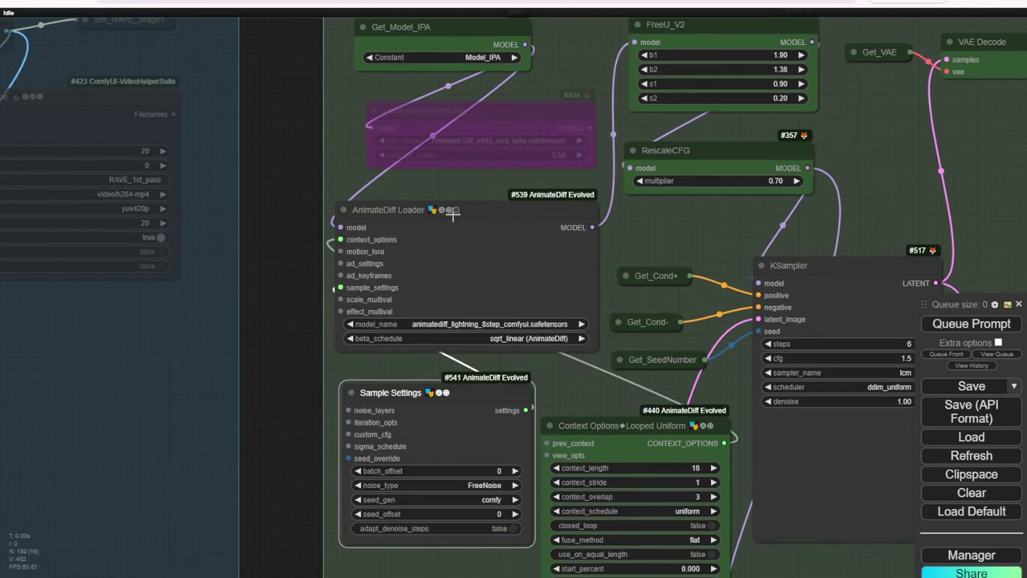
# - Set the Sample Settings node's noise_type to FreeNoise
pyautogui.moveTo(456, 214); pyautogui.dragTo(458, 210)
pyautogui.moveTo(559, 385); pyautogui.dragTo(429, 269)
pyautogui.scroll(3, 350, 330)
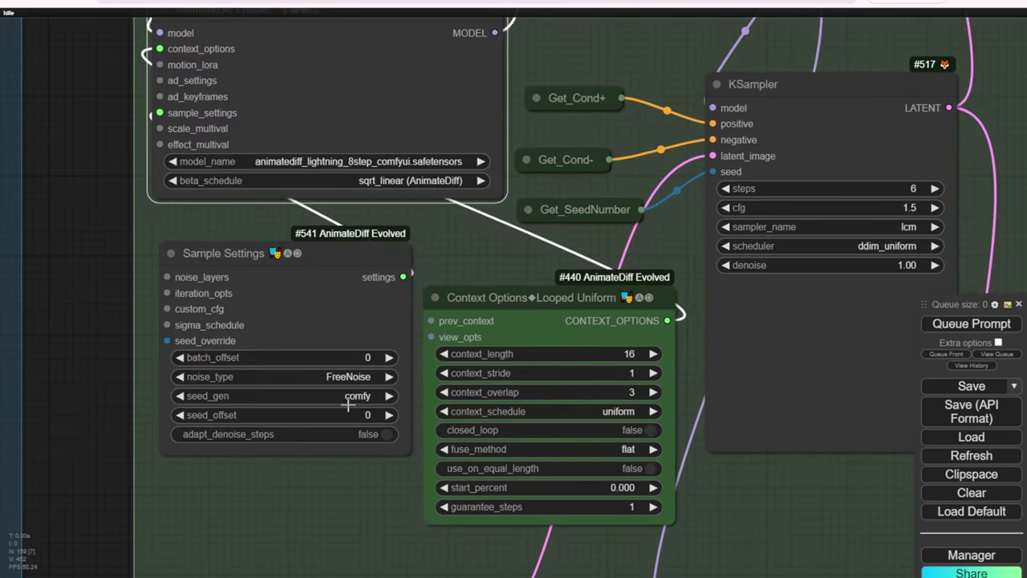
pyautogui.click(322, 376)
pyautogui.click(332, 434)
pyautogui.scroll(-5, 321, 504)
pyautogui.scroll(5, 319, 509)
pyautogui.scroll(-6, 144, 323)
# - Pan and zoom over the Initialize Loader For RAVE group
pyautogui.moveTo(137, 280); pyautogui.dragTo(177, 375)
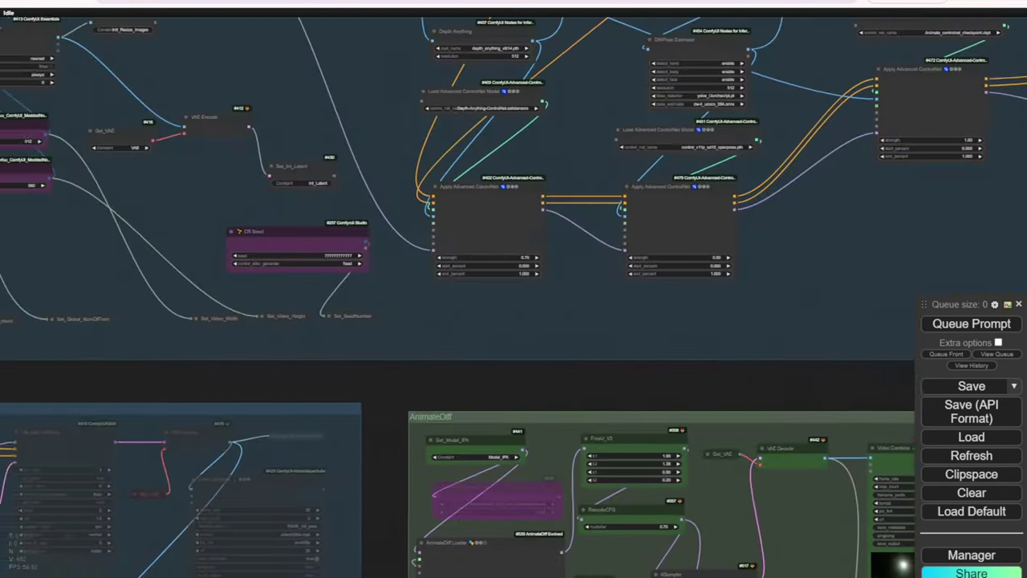
pyautogui.scroll(4, 303, 169)
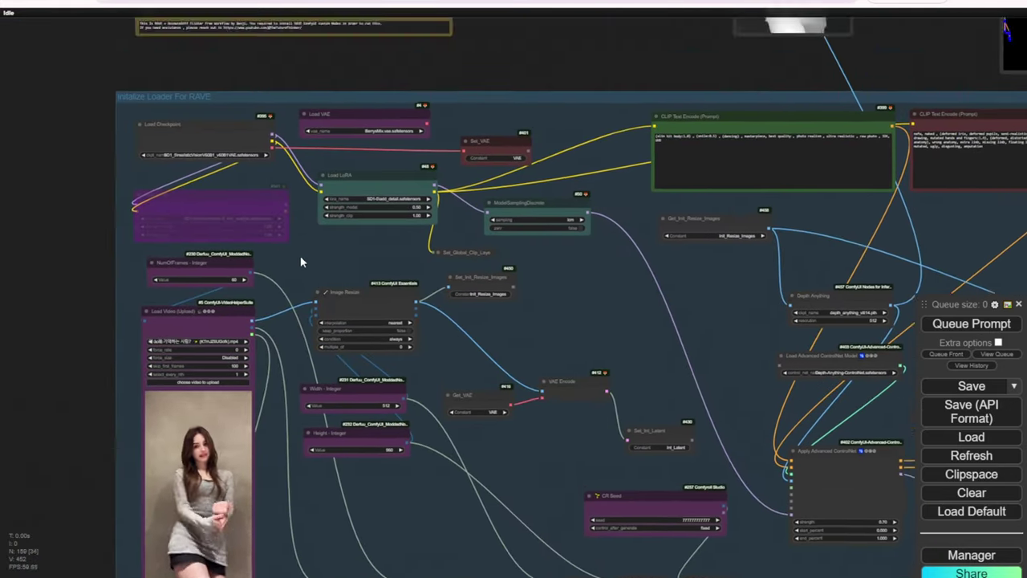
pyautogui.scroll(-5, 313, 284)
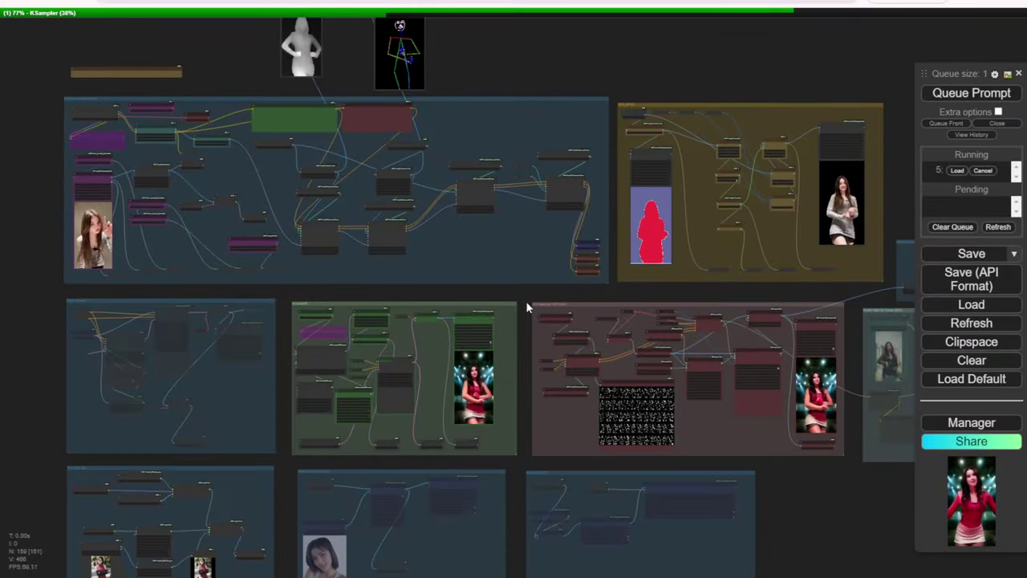
pyautogui.scroll(12, 377, 385)
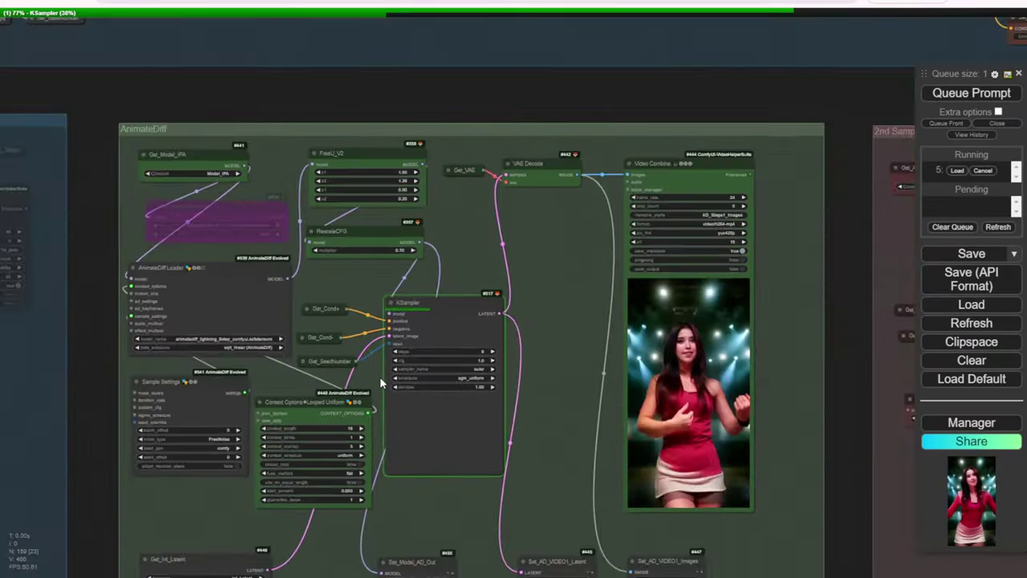